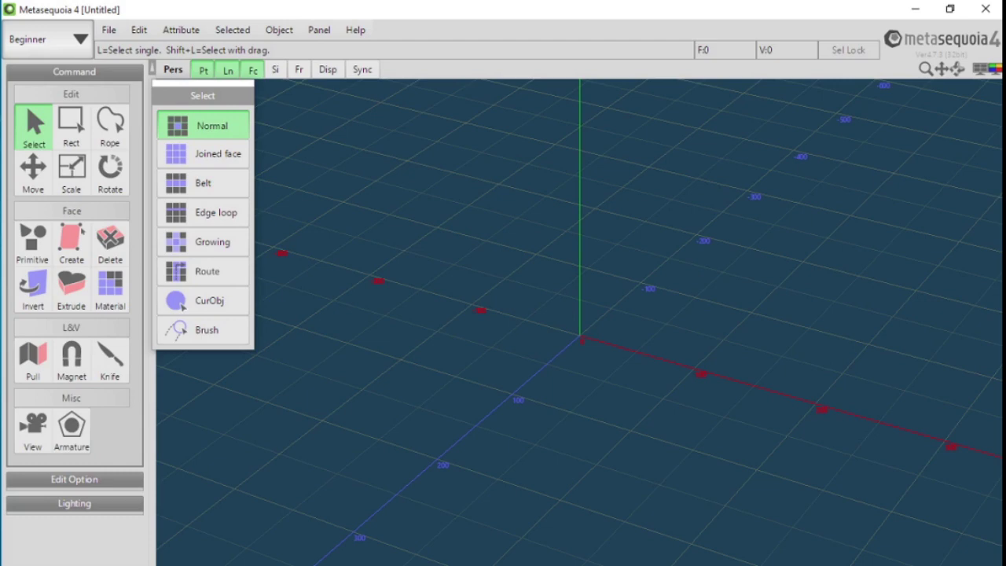
Open the built-in help's Basics of Patch object tutorial at the section on creating a primitive and specifying its patch.
{"action": "left_click", "coordinate": [355, 30]}
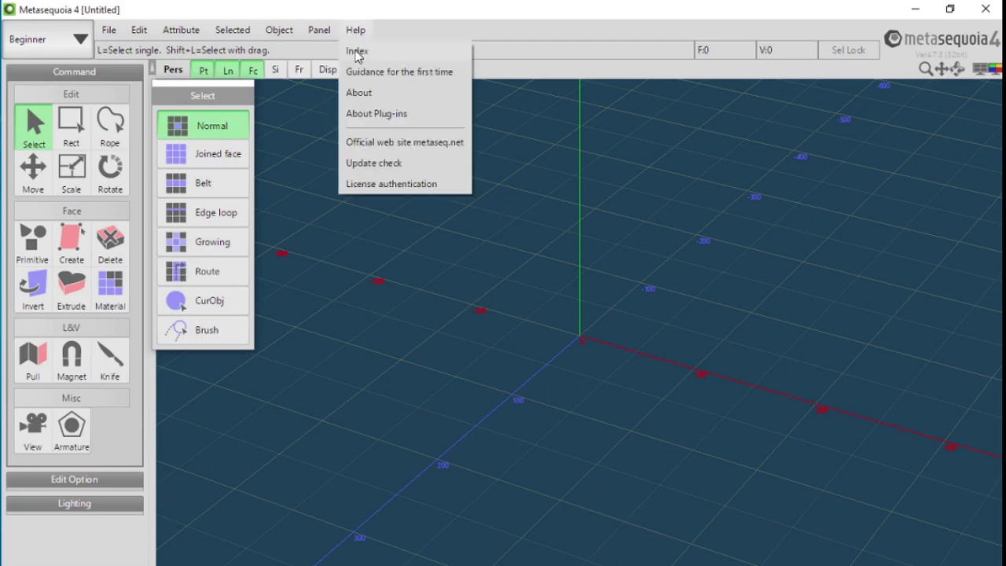
{"action": "left_click", "coordinate": [356, 50]}
{"action": "scroll", "coordinate": [996, 221], "scroll_direction": "down", "scroll_amount": 7}
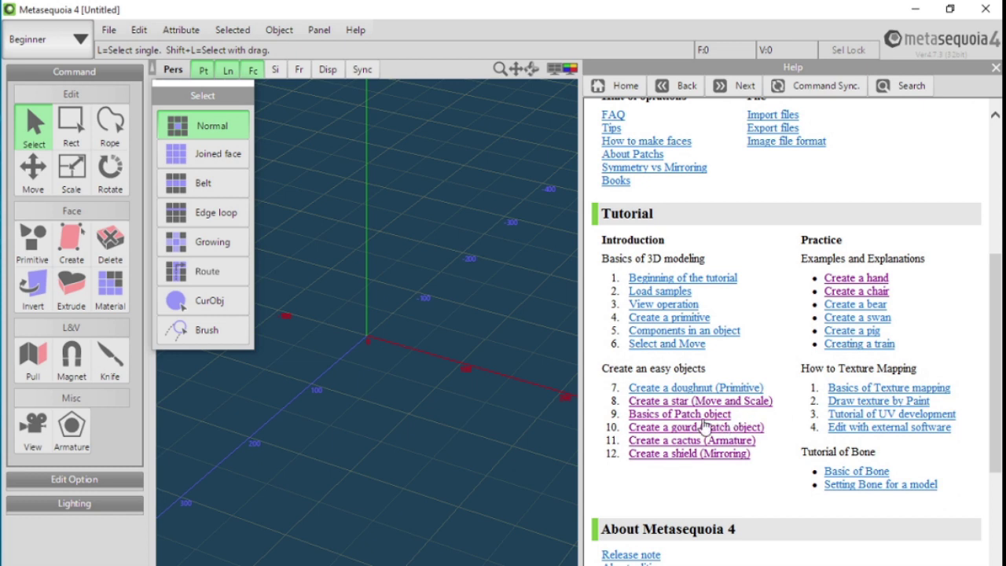
{"action": "left_click", "coordinate": [704, 423]}
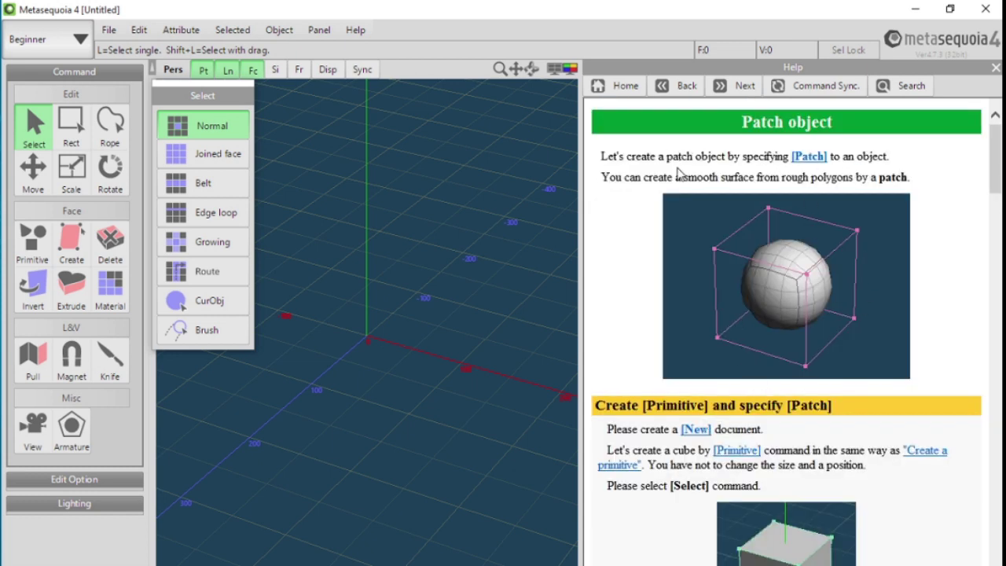
{"action": "left_click_drag", "start_coordinate": [995, 184], "coordinate": [994, 236]}
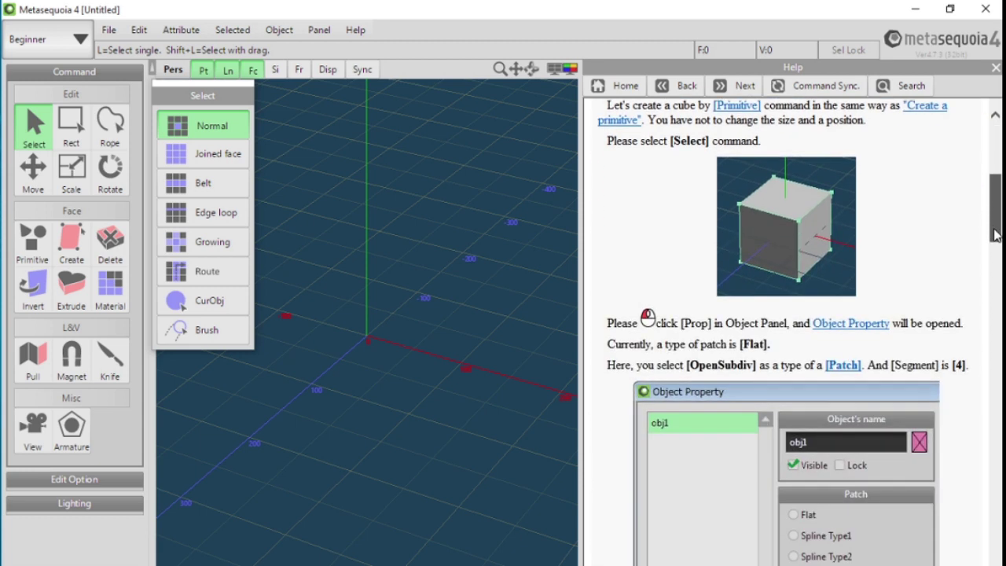
{"action": "scroll", "coordinate": [994, 236], "scroll_direction": "up", "scroll_amount": 1}
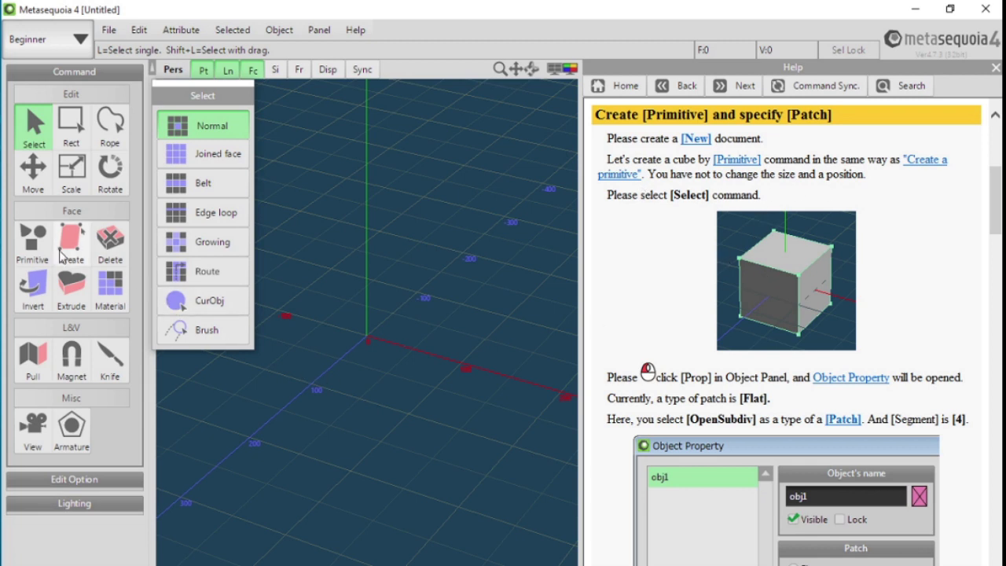
Create a cube primitive at the origin with its default size and position.
{"action": "left_click", "coordinate": [34, 242]}
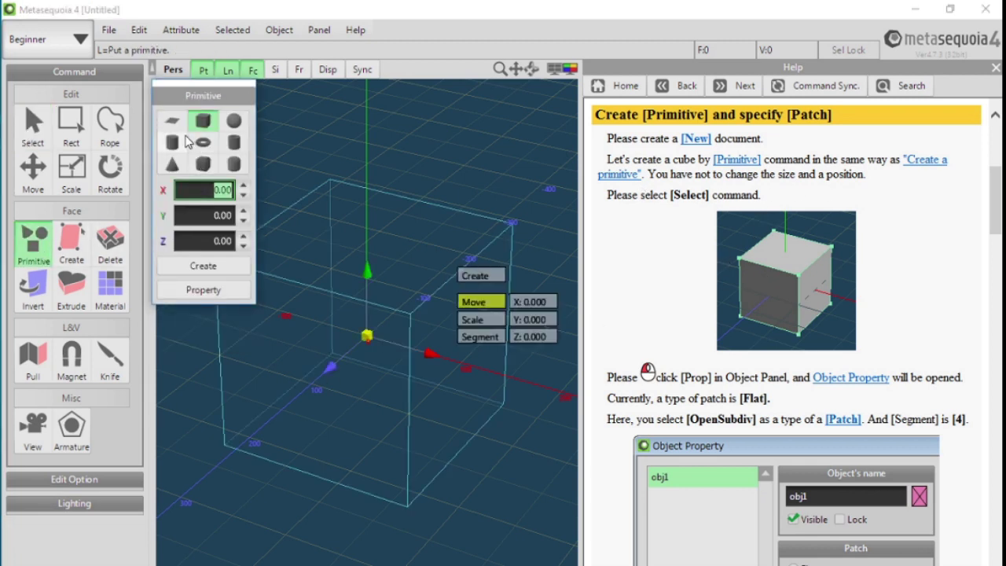
{"action": "left_click", "coordinate": [197, 269]}
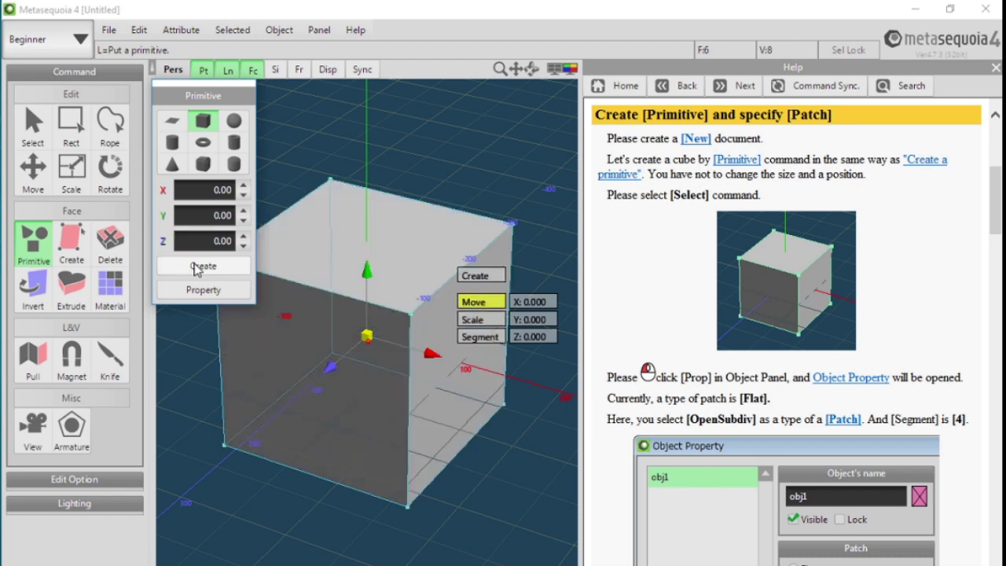
{"action": "left_click_drag", "start_coordinate": [503, 72], "coordinate": [547, 87]}
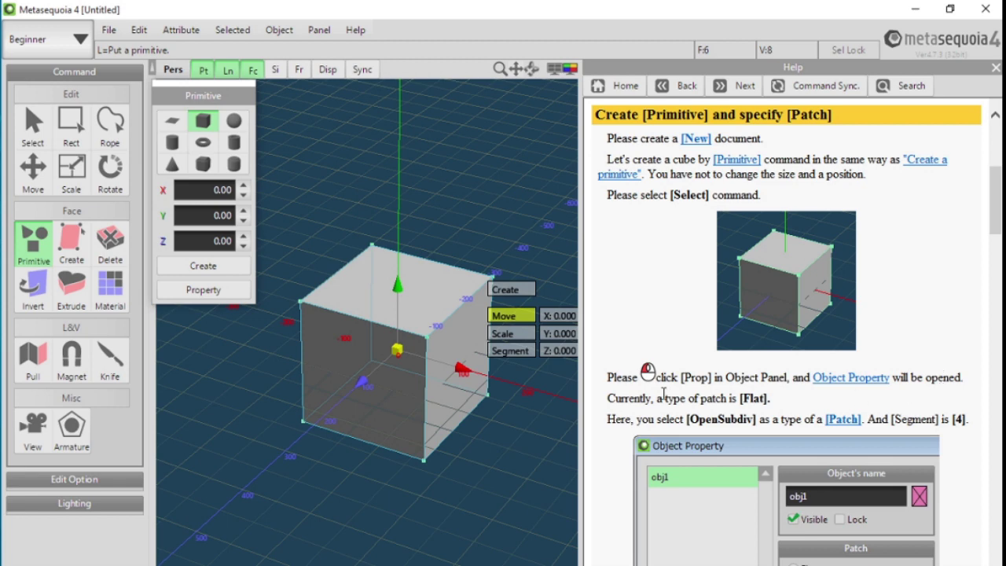
Show the Object Panel and the Material Panel.
{"action": "left_click", "coordinate": [319, 30]}
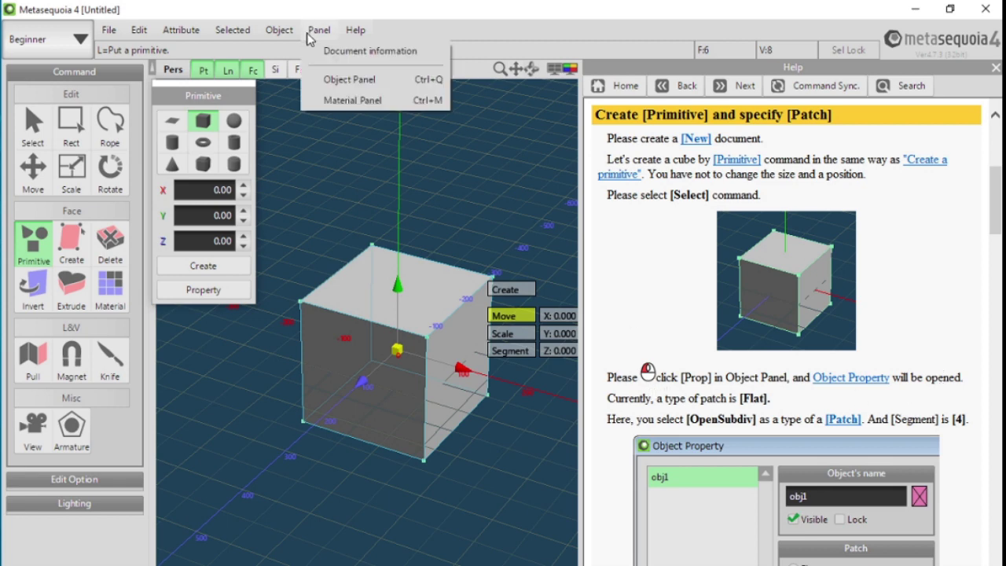
{"action": "left_click", "coordinate": [346, 79]}
{"action": "left_click", "coordinate": [319, 30]}
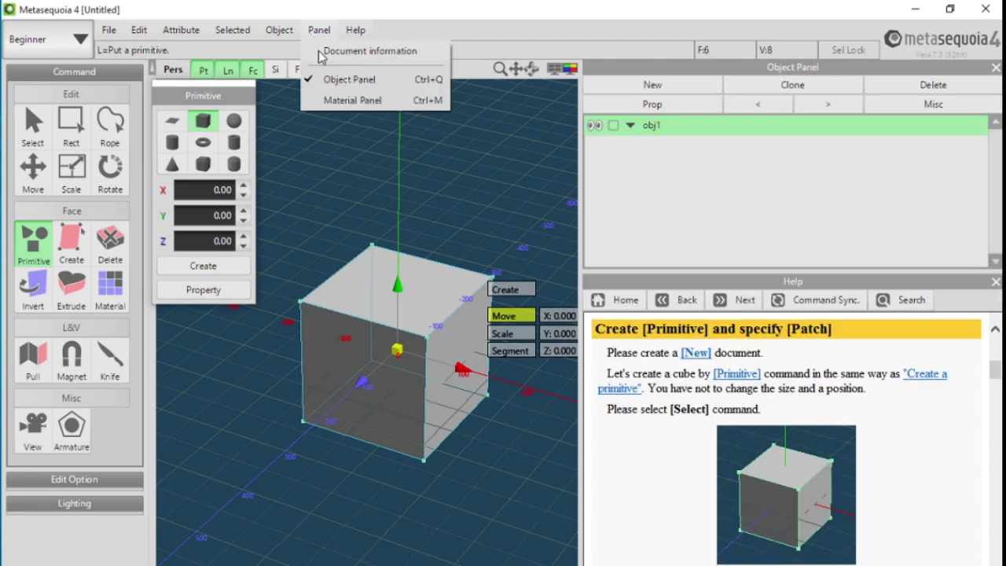
{"action": "left_click", "coordinate": [346, 100]}
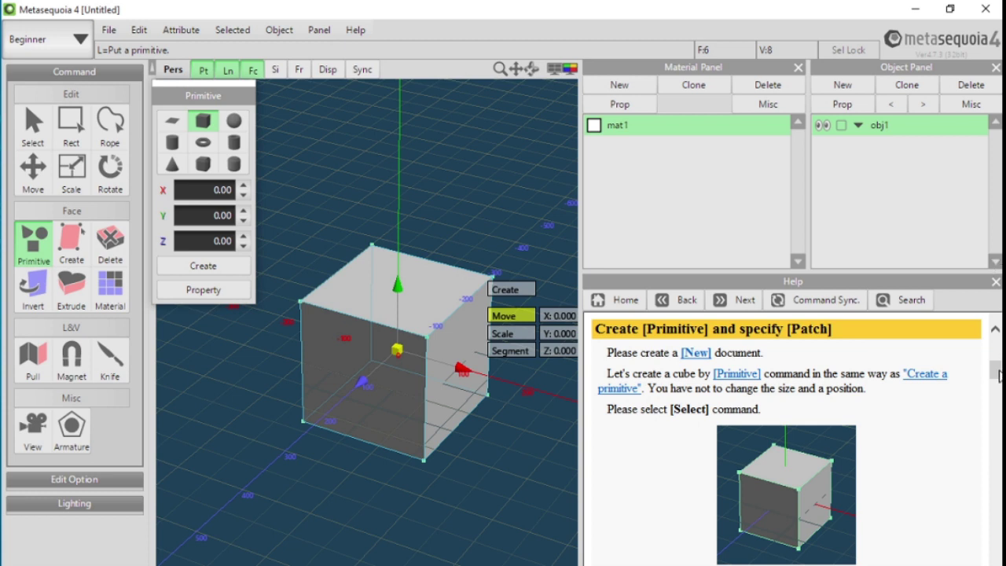
Set the cube object's patch type to OpenSubdiv with 4 segments in its object properties.
{"action": "left_click_drag", "start_coordinate": [998, 375], "coordinate": [975, 399]}
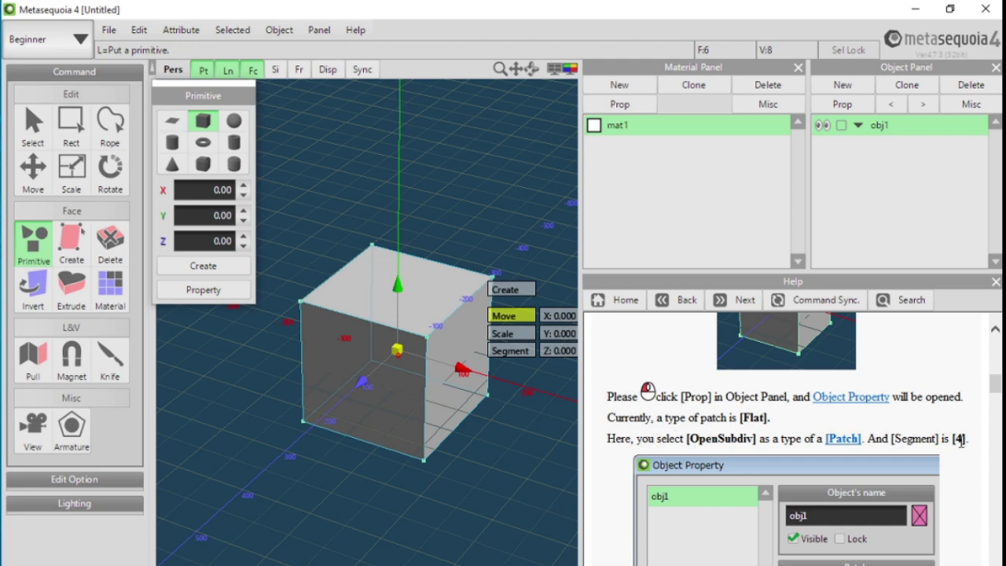
{"action": "scroll", "coordinate": [999, 399], "scroll_direction": "down", "scroll_amount": 5}
{"action": "scroll", "coordinate": [917, 520], "scroll_direction": "up", "scroll_amount": 2}
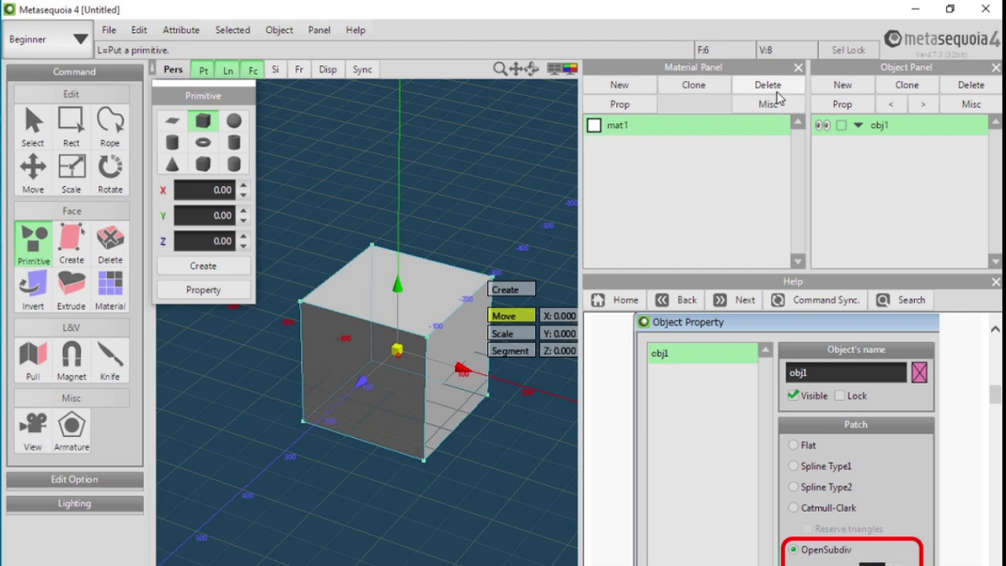
{"action": "left_click", "coordinate": [827, 105]}
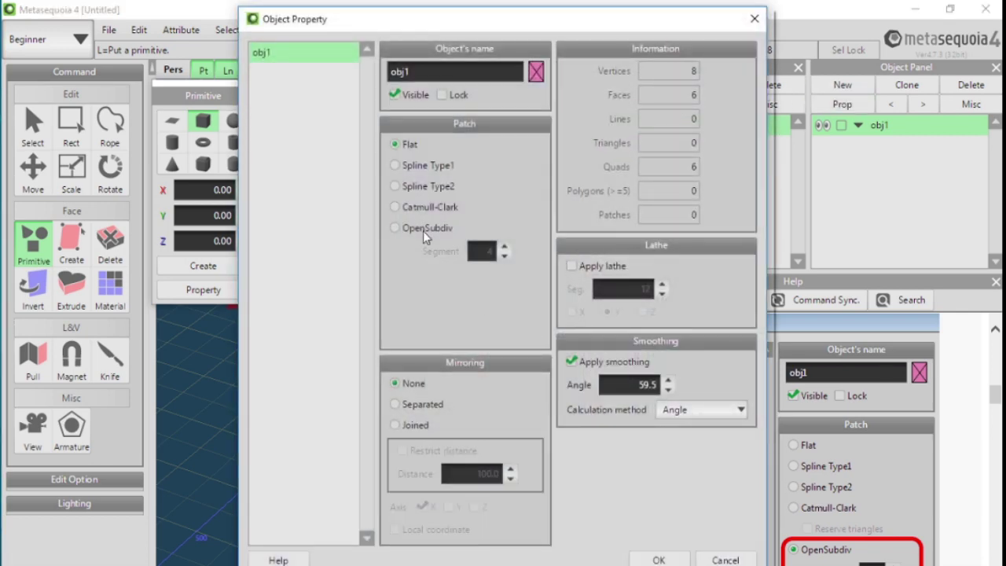
{"action": "left_click", "coordinate": [395, 228]}
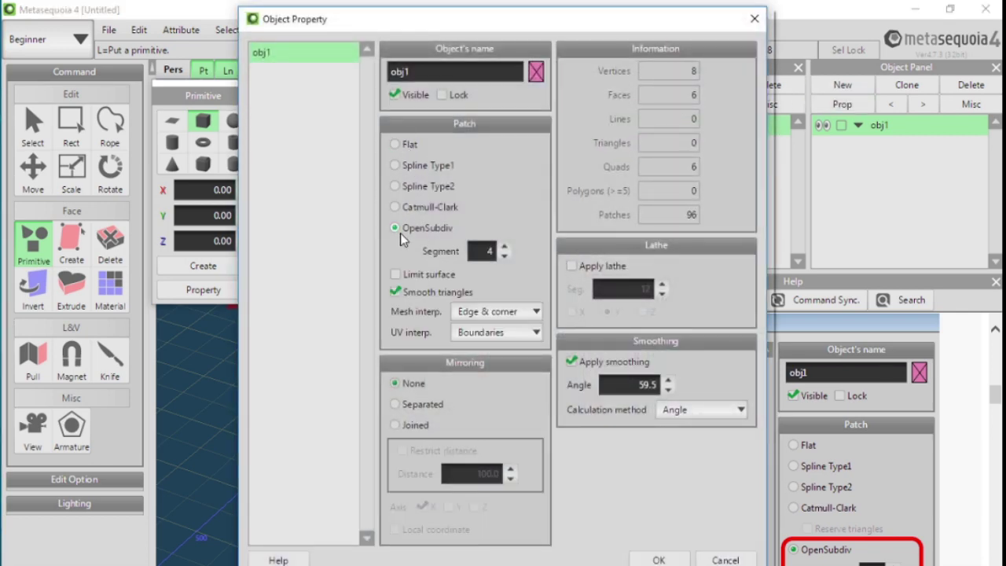
{"action": "left_click", "coordinate": [486, 251]}
{"action": "left_click", "coordinate": [660, 559]}
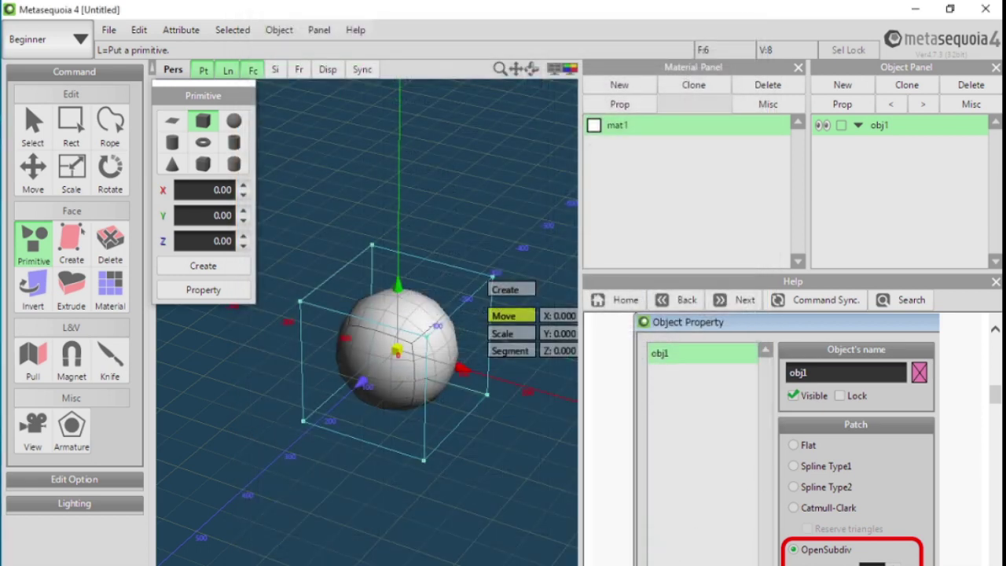
Leave the Primitive command for Select and unselect all of the cube's geometry, following the tutorial.
{"action": "scroll", "coordinate": [786, 440], "scroll_direction": "down", "scroll_amount": 3}
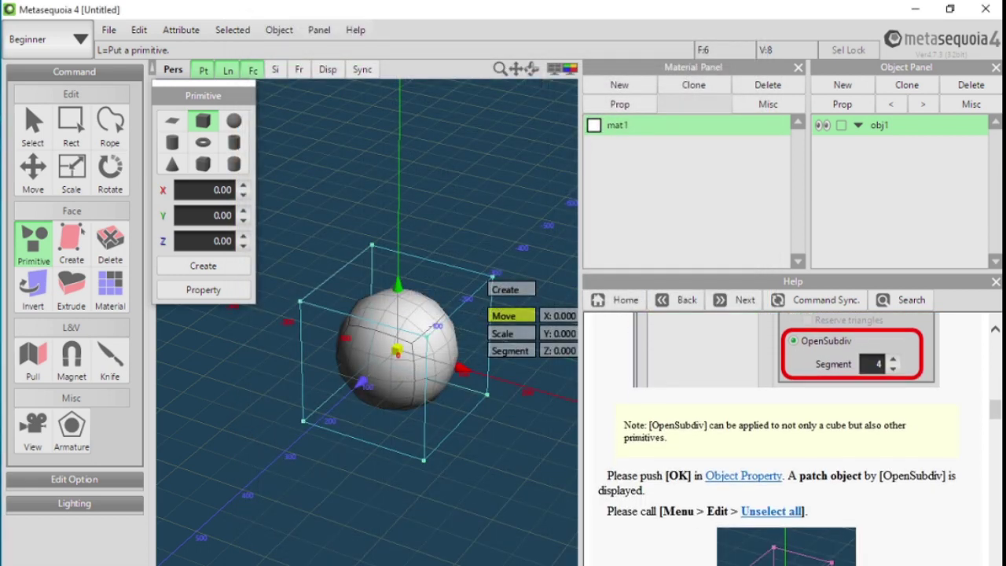
{"action": "scroll", "coordinate": [635, 361], "scroll_direction": "down", "scroll_amount": 1}
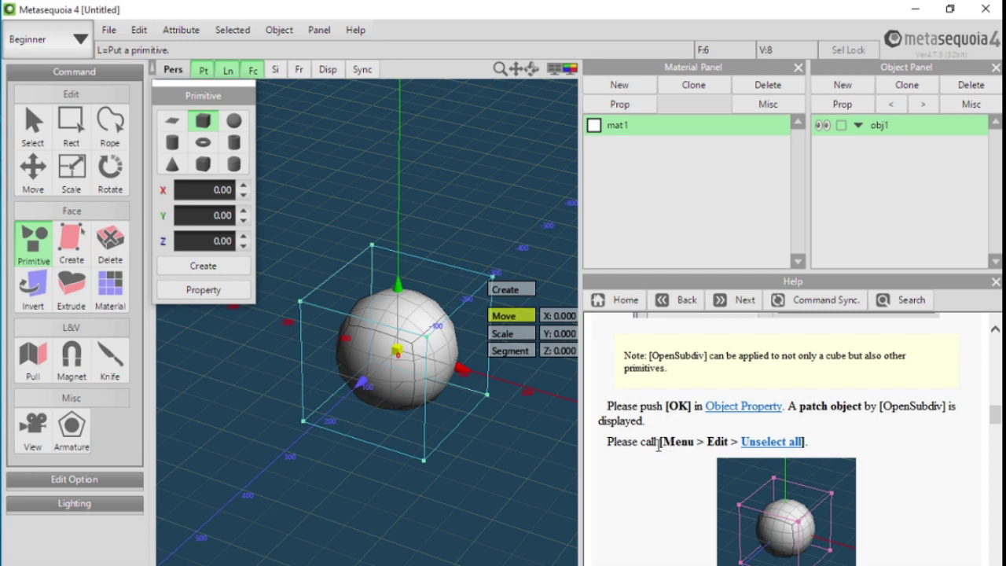
{"action": "left_click_drag", "start_coordinate": [662, 445], "coordinate": [821, 447]}
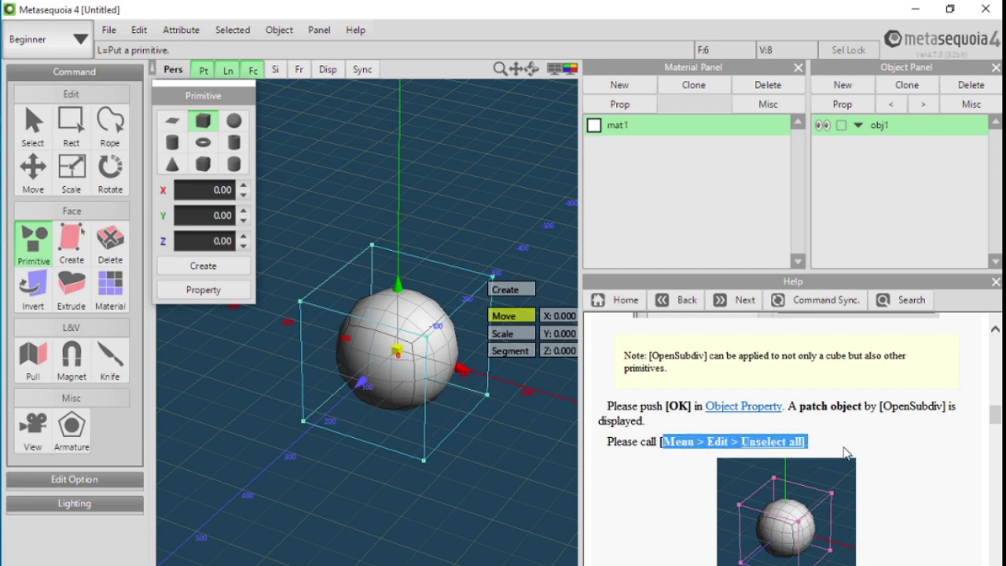
{"action": "left_click", "coordinate": [841, 452]}
{"action": "left_click", "coordinate": [33, 126]}
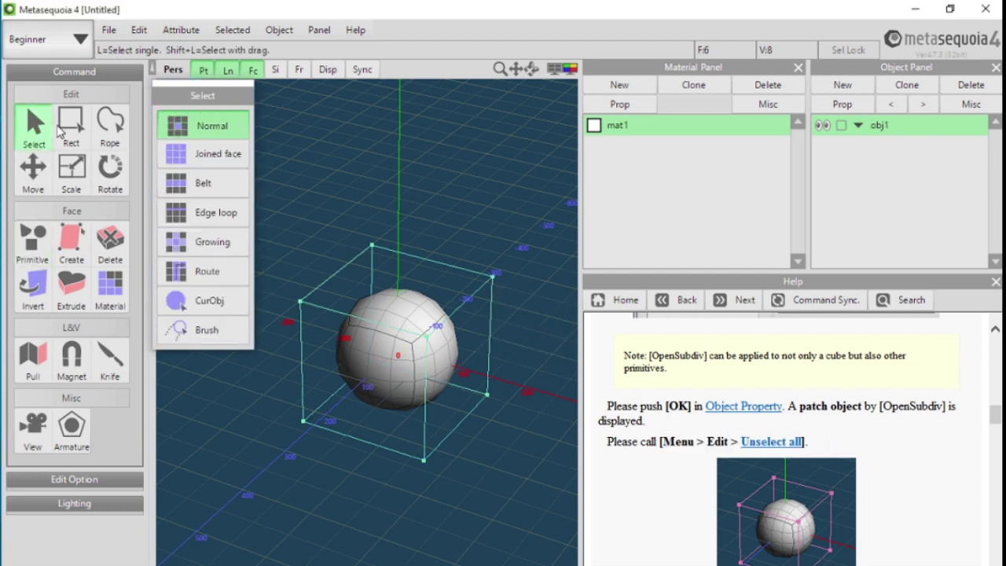
{"action": "left_click", "coordinate": [138, 30]}
{"action": "left_click", "coordinate": [154, 163]}
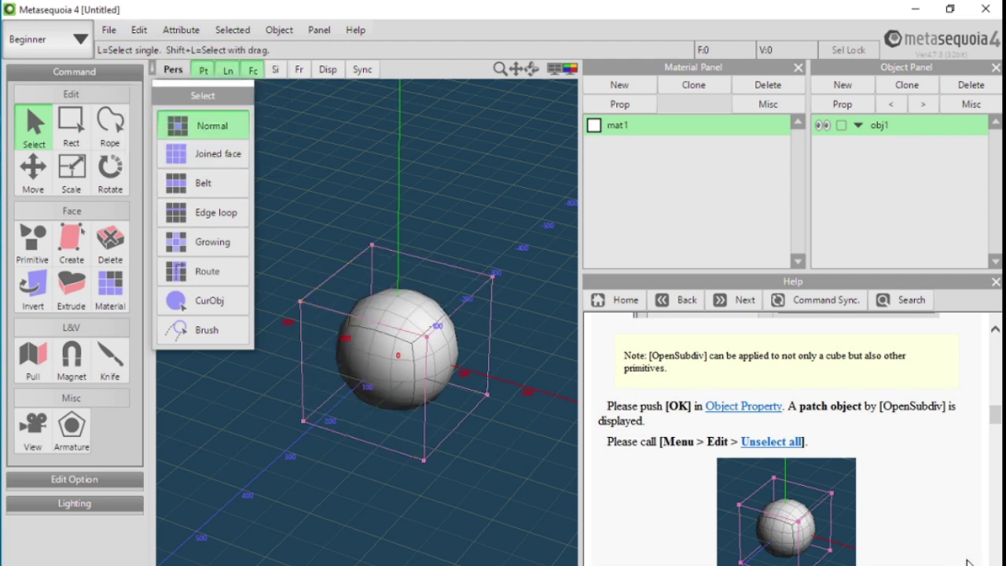
Extrude the top face of the patch cube upward in Bevel mode with a 45° angle, forming an egg shape.
{"action": "scroll", "coordinate": [968, 562], "scroll_direction": "down", "scroll_amount": 5}
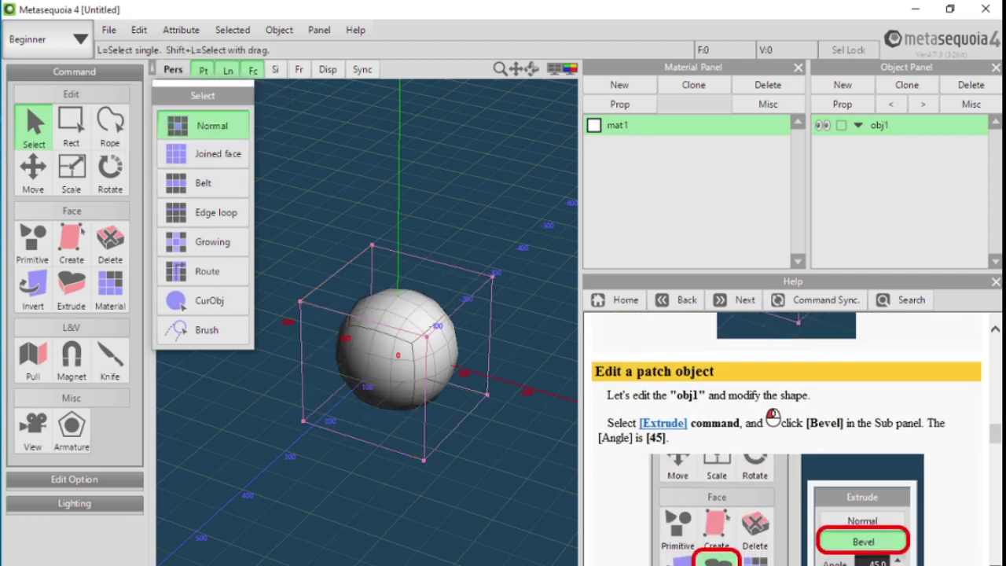
{"action": "scroll", "coordinate": [968, 562], "scroll_direction": "down", "scroll_amount": 2}
{"action": "left_click", "coordinate": [996, 332]}
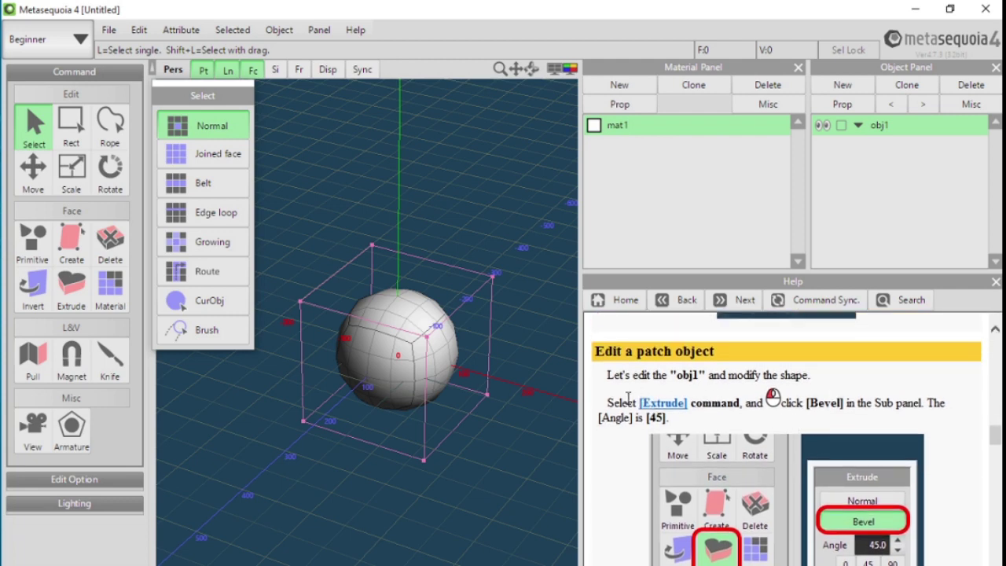
{"action": "left_click", "coordinate": [72, 289]}
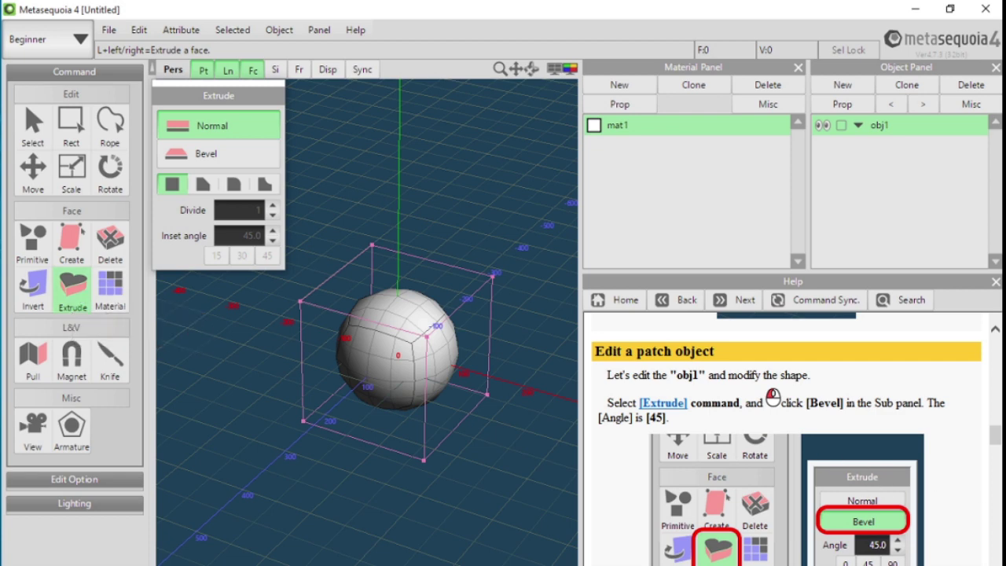
{"action": "scroll", "coordinate": [786, 440], "scroll_direction": "down", "scroll_amount": 2}
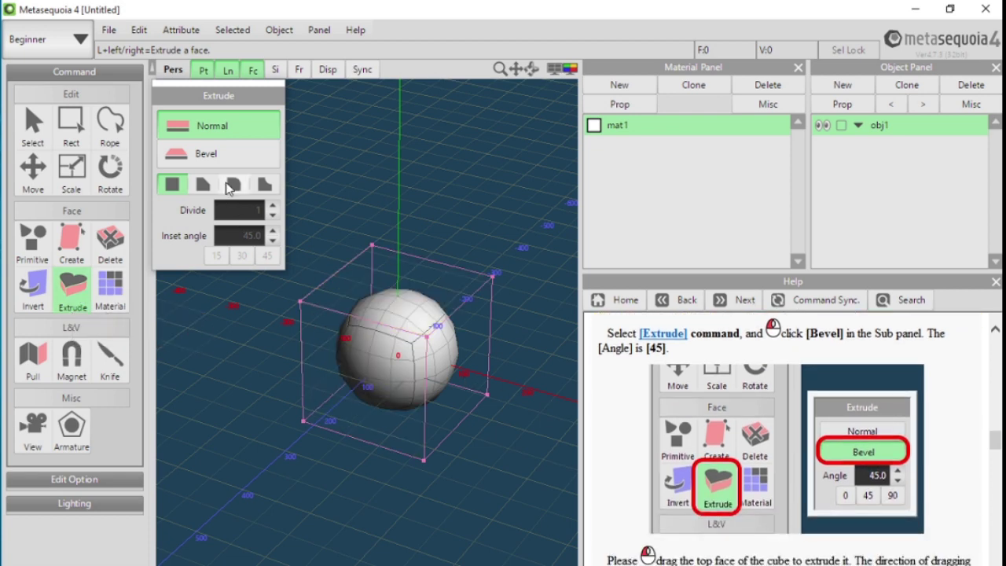
{"action": "left_click", "coordinate": [226, 161]}
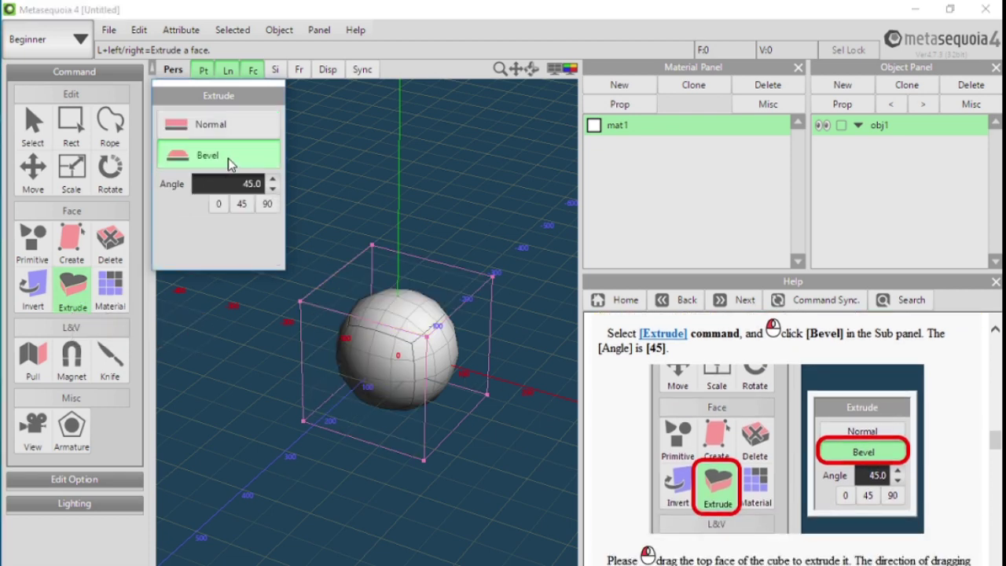
{"action": "left_click", "coordinate": [230, 164]}
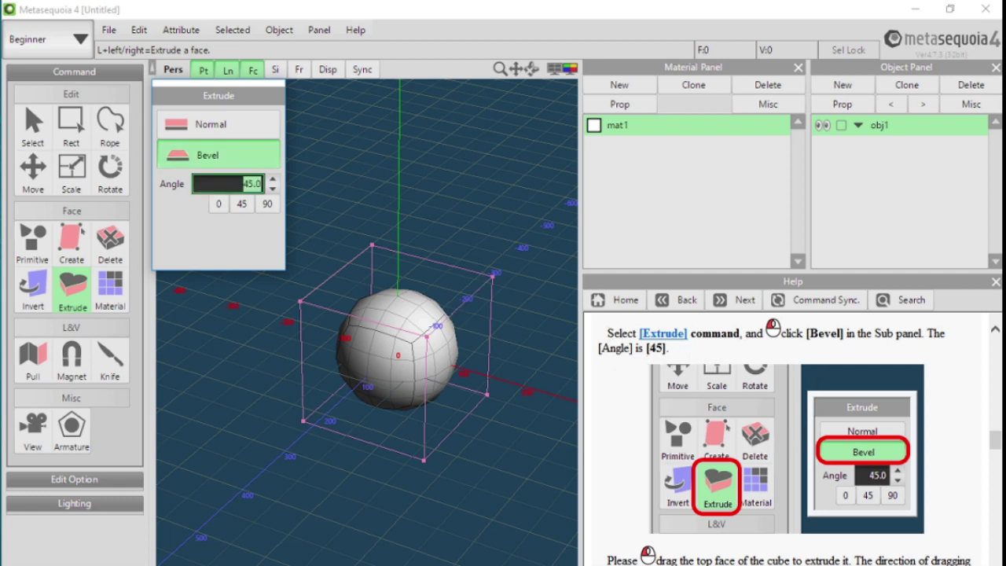
{"action": "scroll", "coordinate": [632, 369], "scroll_direction": "down", "scroll_amount": 3}
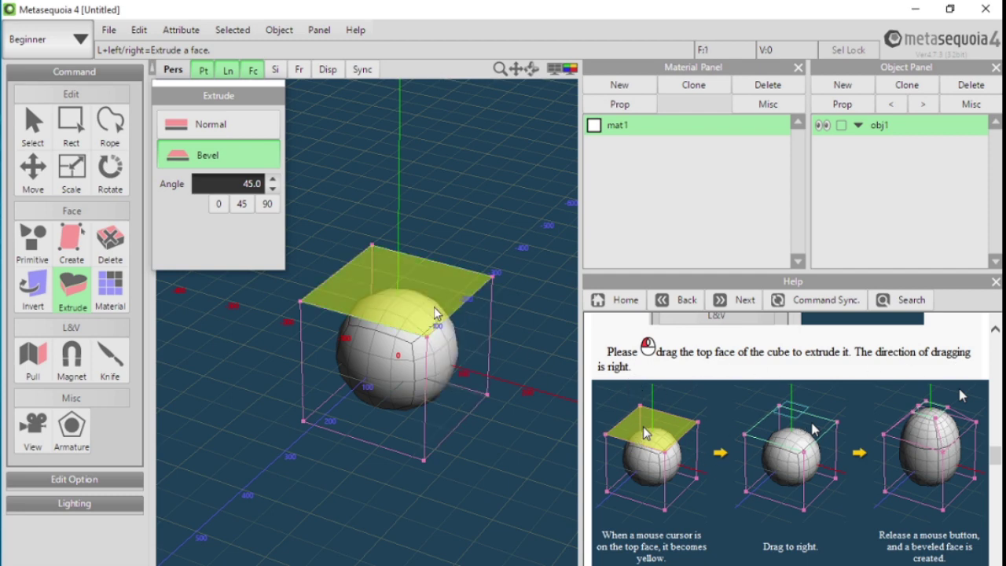
{"action": "left_click_drag", "start_coordinate": [436, 314], "coordinate": [501, 132]}
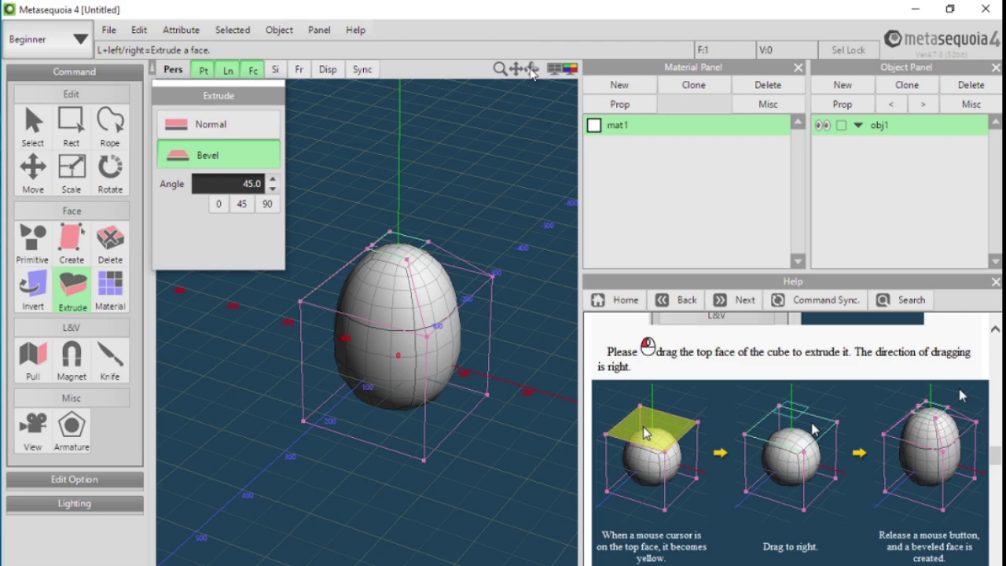
{"action": "left_click_drag", "start_coordinate": [531, 72], "coordinate": [482, 99]}
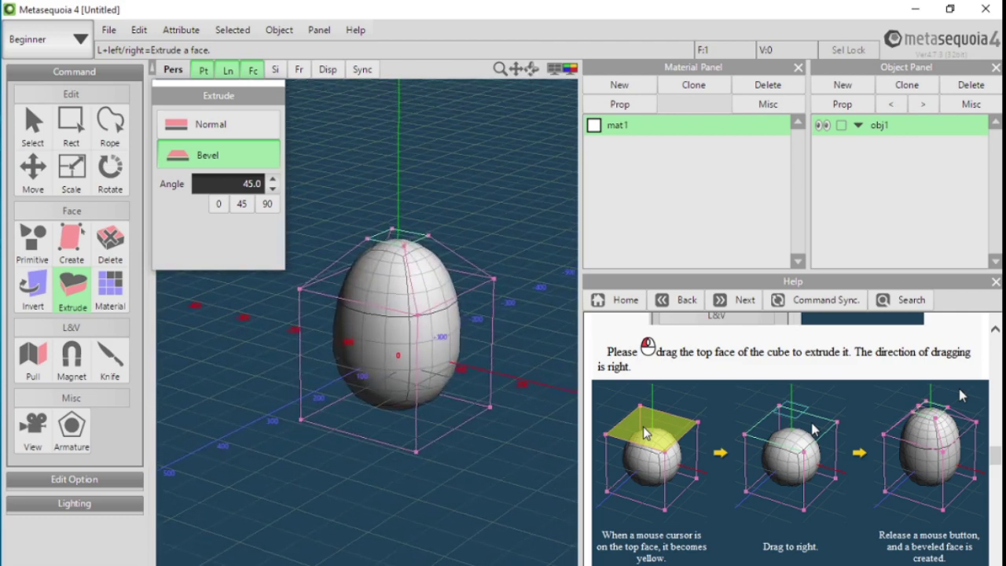
Extrude the small top face of the egg shape upward in Normal mode to form a narrow neck.
{"action": "scroll", "coordinate": [790, 440], "scroll_direction": "down", "scroll_amount": 3}
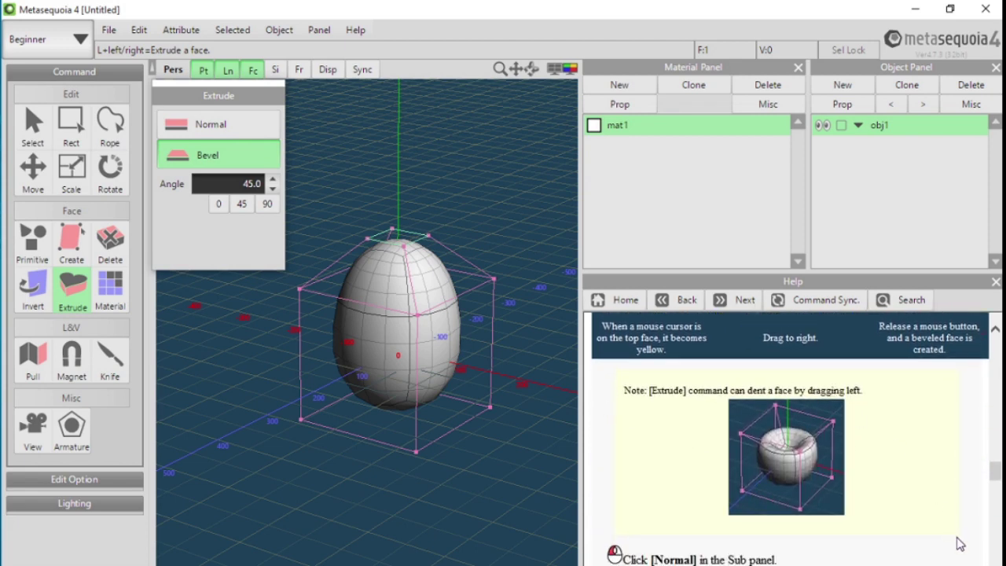
{"action": "scroll", "coordinate": [789, 440], "scroll_direction": "down", "scroll_amount": 3}
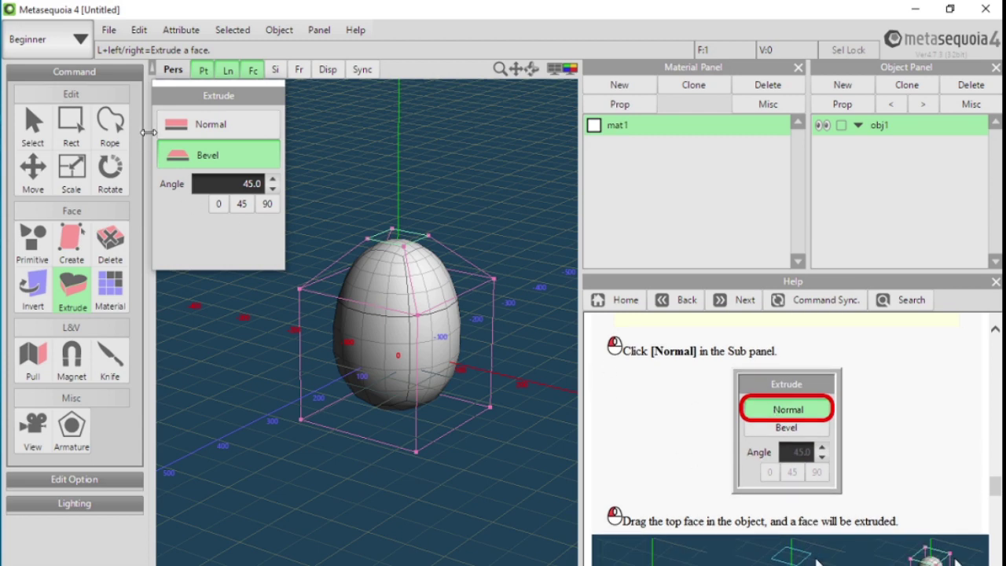
{"action": "left_click", "coordinate": [173, 125]}
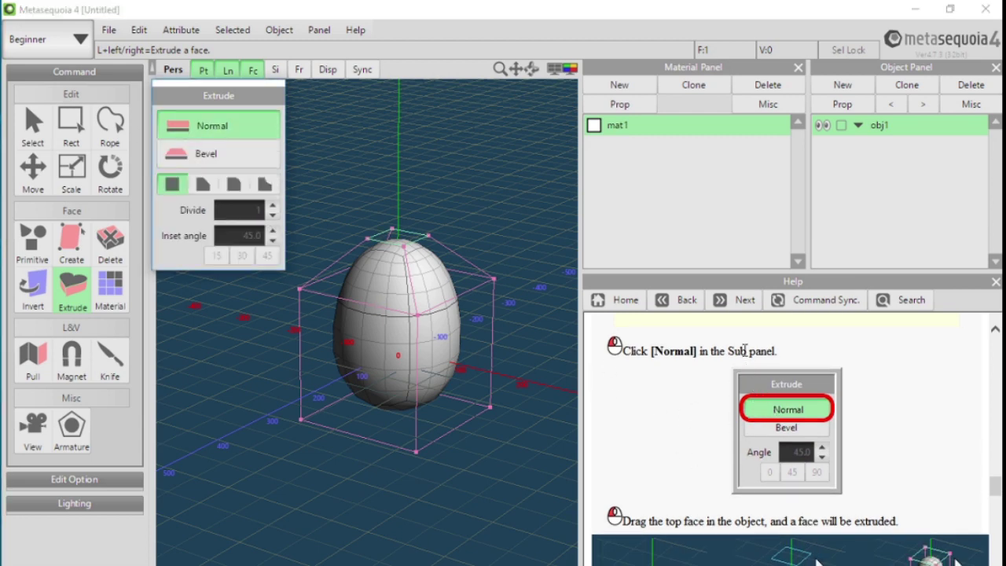
{"action": "scroll", "coordinate": [790, 440], "scroll_direction": "down", "scroll_amount": 3}
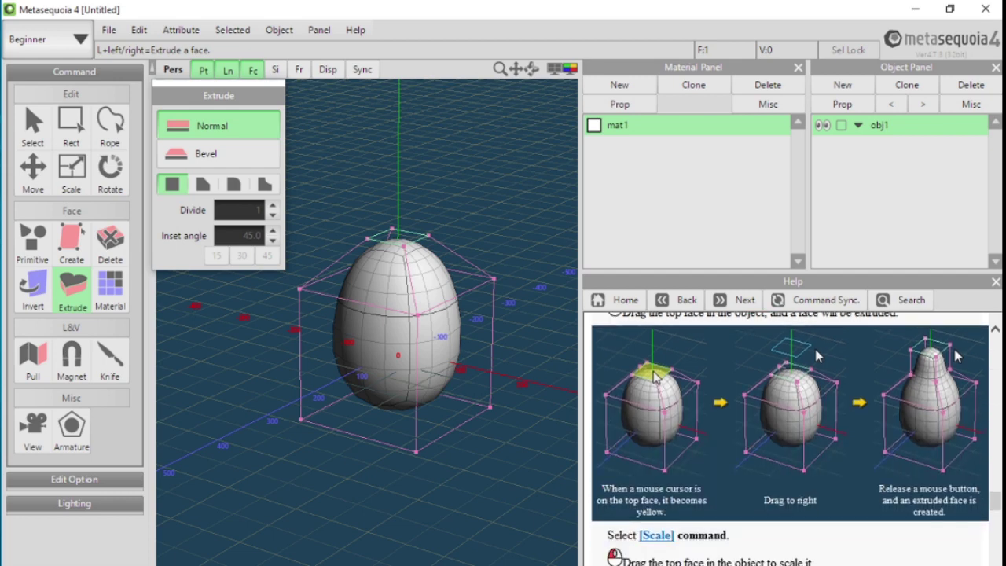
{"action": "left_click", "coordinate": [994, 330]}
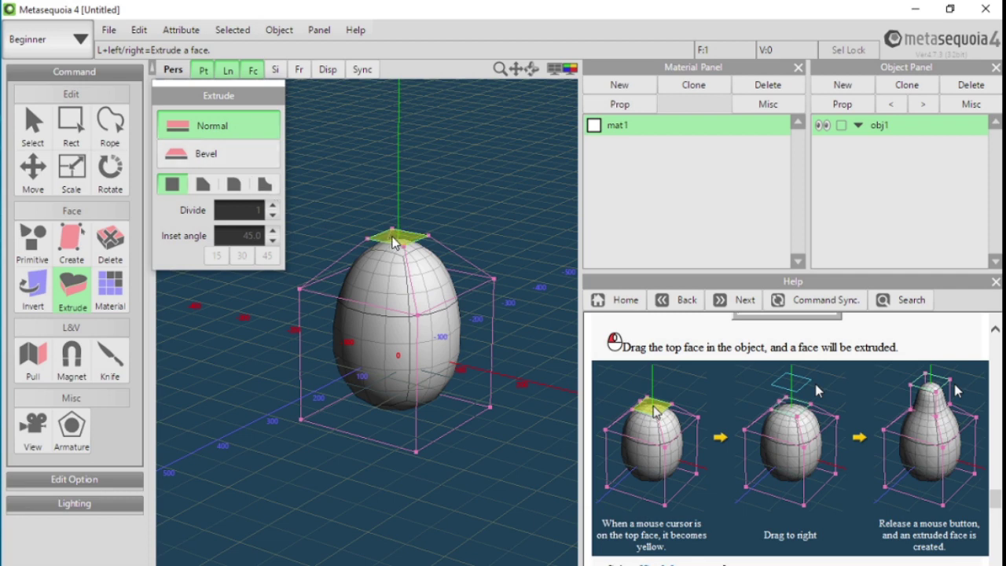
{"action": "left_click_drag", "start_coordinate": [395, 241], "coordinate": [435, 88]}
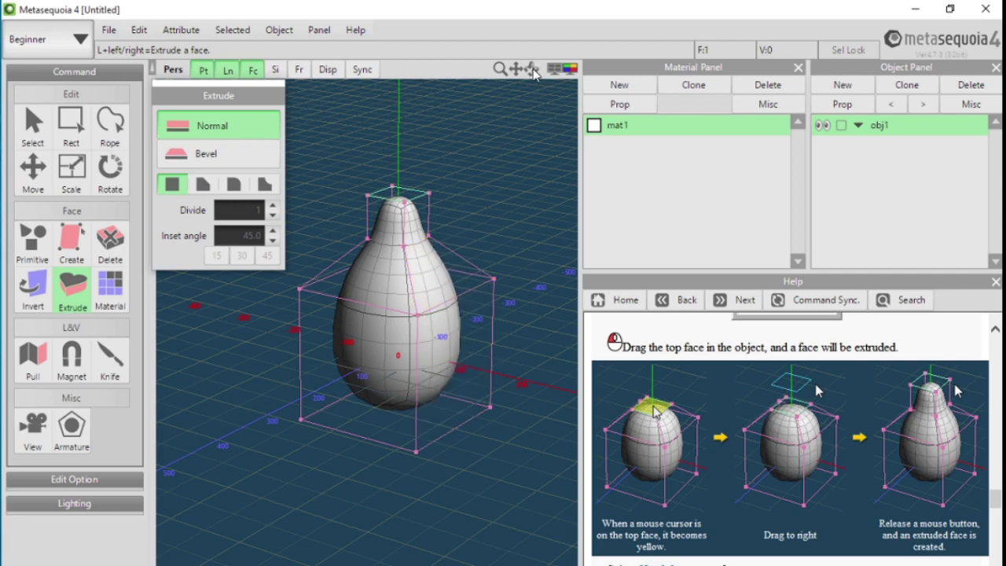
{"action": "left_click_drag", "start_coordinate": [534, 72], "coordinate": [567, 93]}
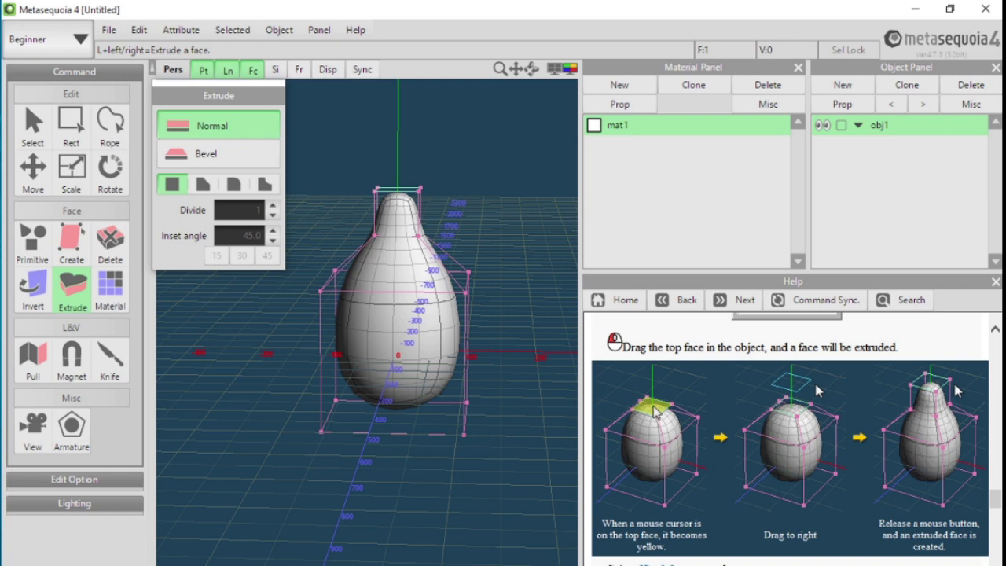
{"action": "left_click_drag", "start_coordinate": [568, 93], "coordinate": [601, 96]}
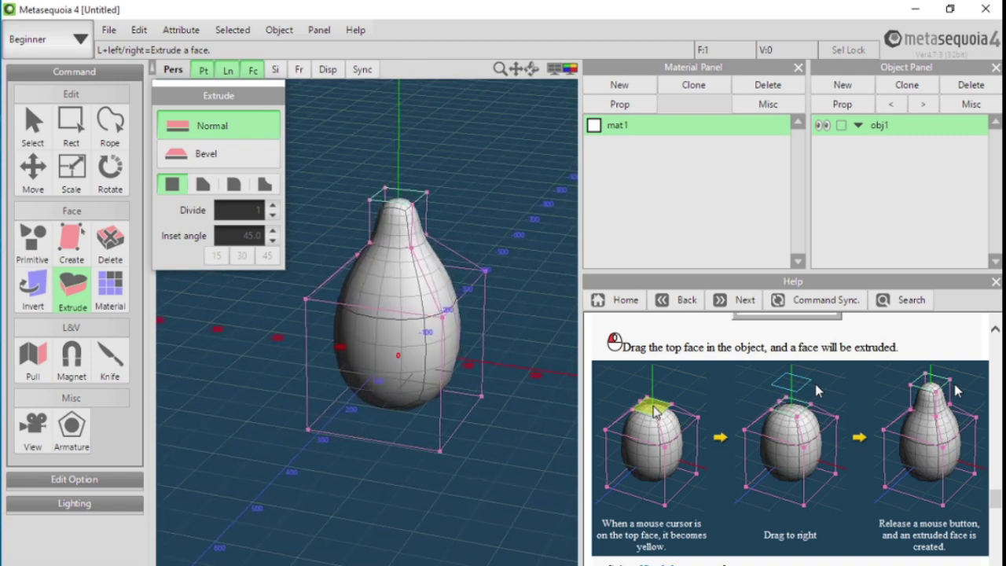
Scale the neck's top face uniformly by about 3.12 in the Left view, and return to the perspective view.
{"action": "scroll", "coordinate": [789, 440], "scroll_direction": "down", "scroll_amount": 5}
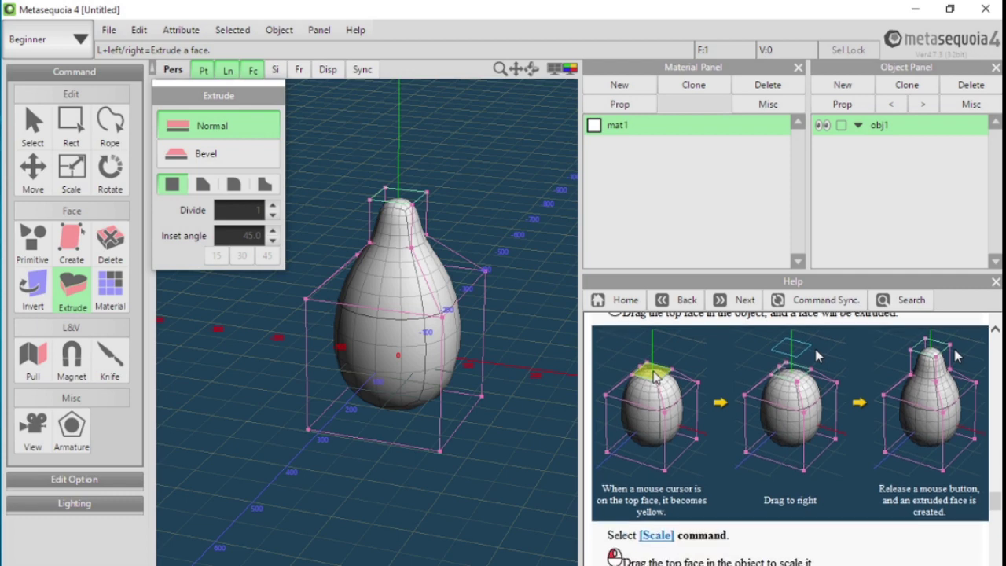
{"action": "scroll", "coordinate": [641, 482], "scroll_direction": "down", "scroll_amount": 1}
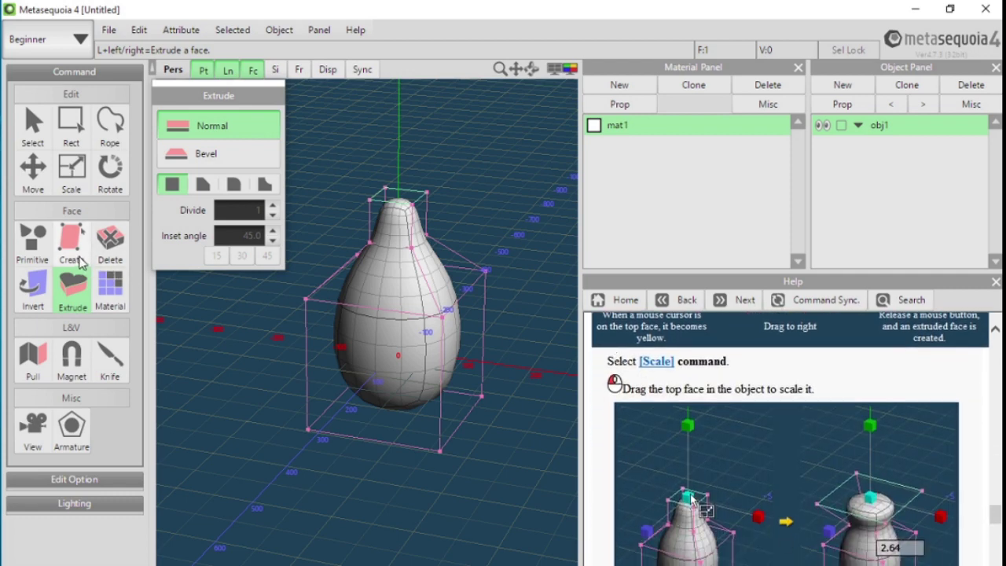
{"action": "left_click", "coordinate": [78, 190]}
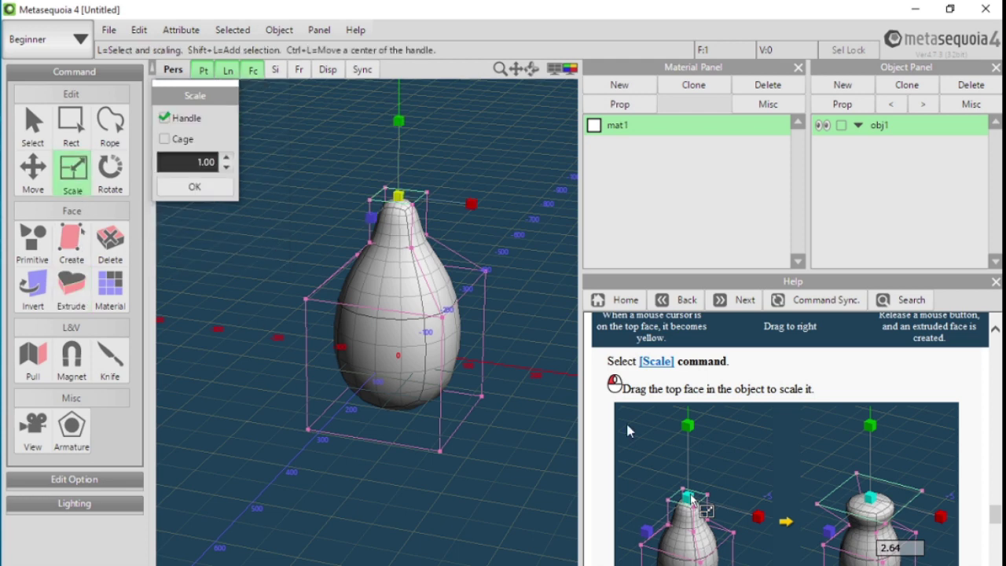
{"action": "scroll", "coordinate": [712, 428], "scroll_direction": "down", "scroll_amount": 2}
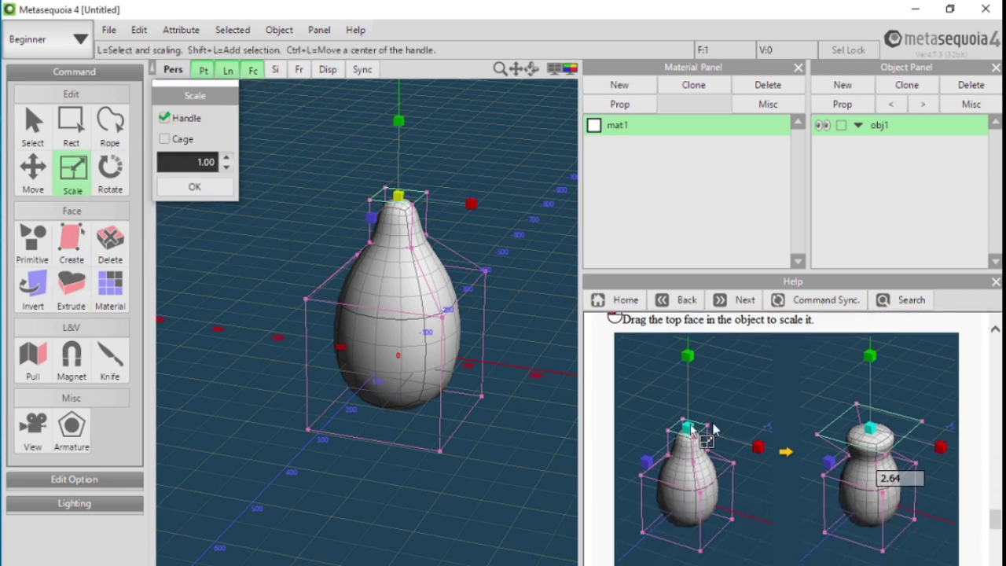
{"action": "left_click", "coordinate": [995, 334]}
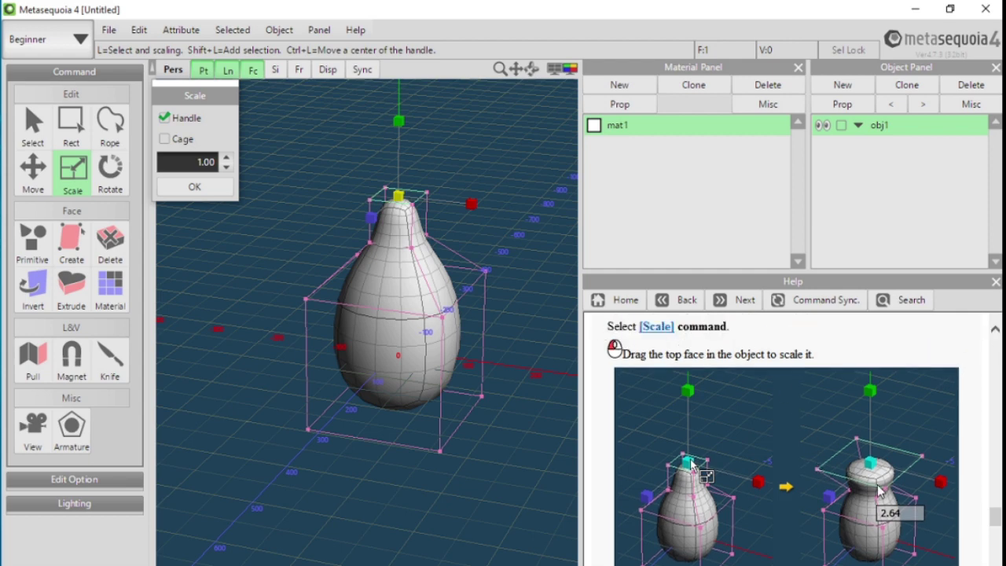
{"action": "left_click", "coordinate": [563, 70]}
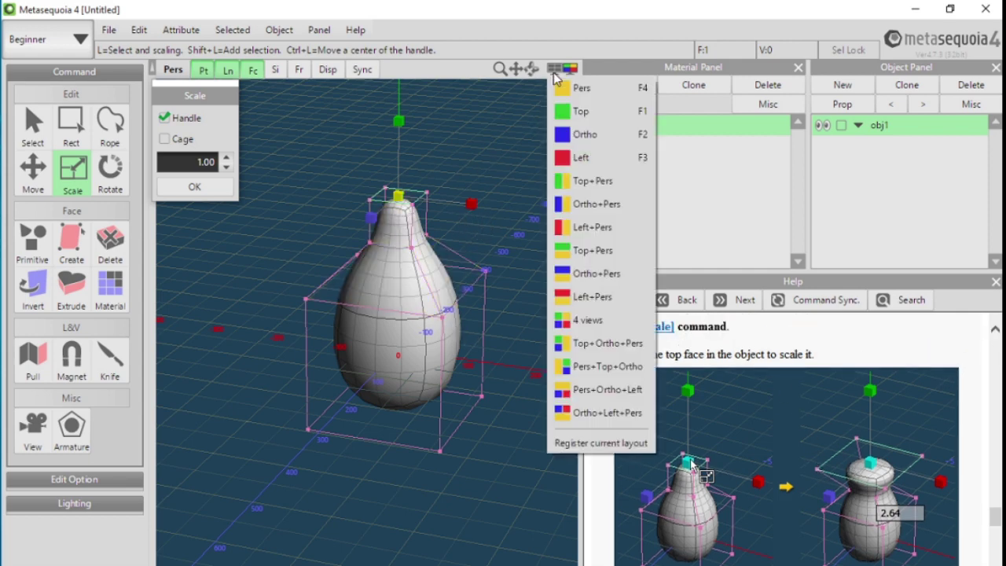
{"action": "left_click", "coordinate": [583, 157]}
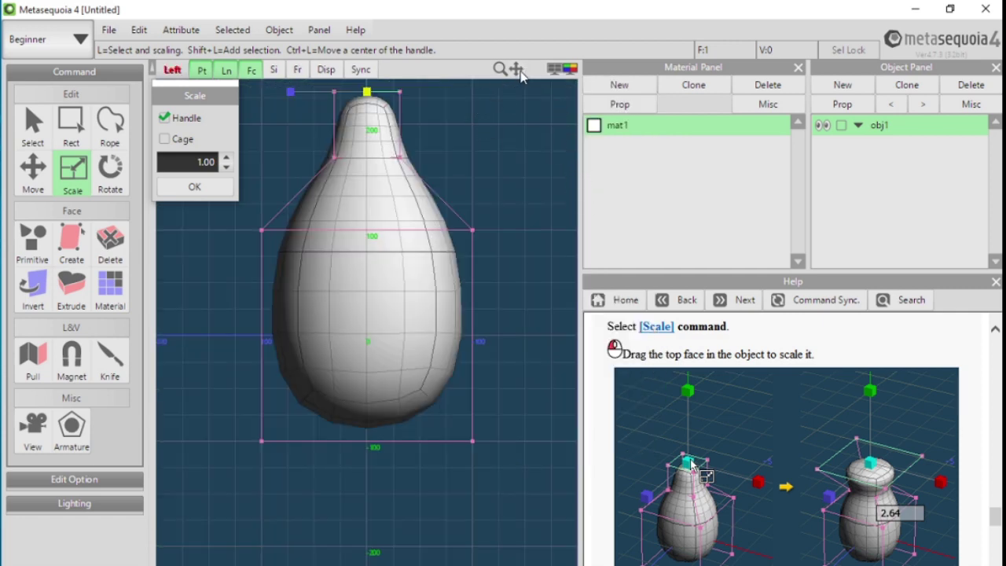
{"action": "left_click_drag", "start_coordinate": [517, 71], "coordinate": [527, 177]}
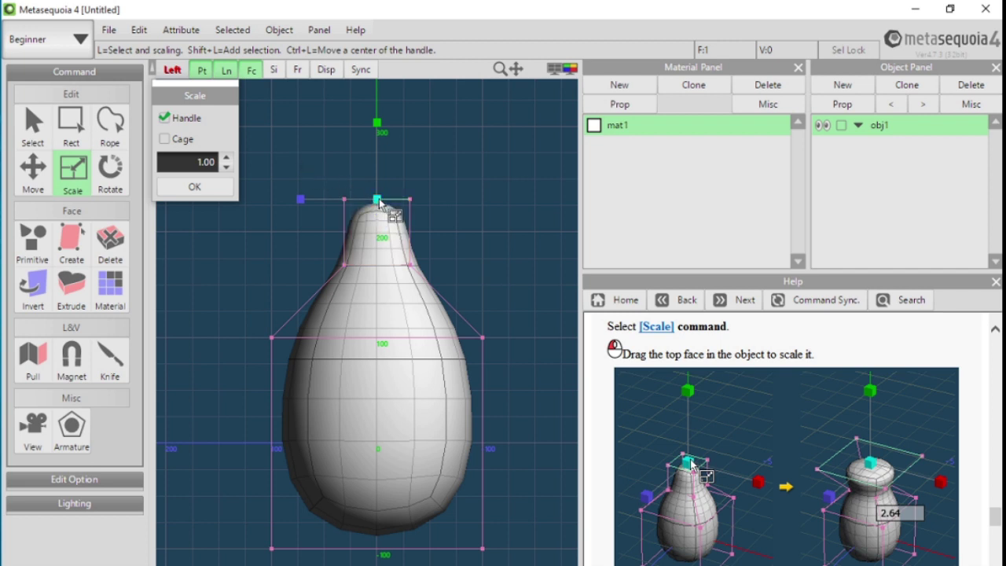
{"action": "left_click_drag", "start_coordinate": [380, 201], "coordinate": [585, 269]}
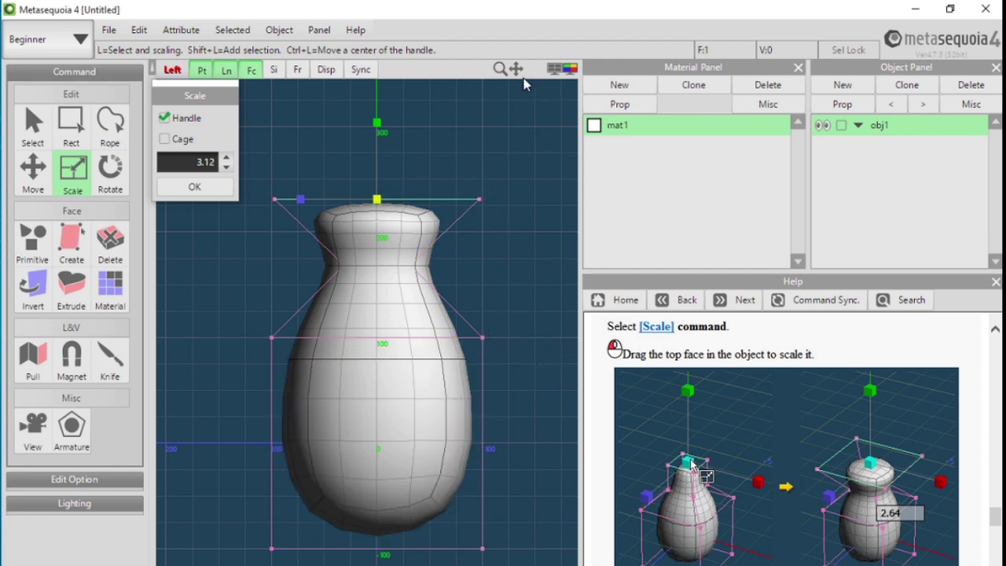
{"action": "left_click", "coordinate": [555, 71]}
{"action": "left_click", "coordinate": [567, 88]}
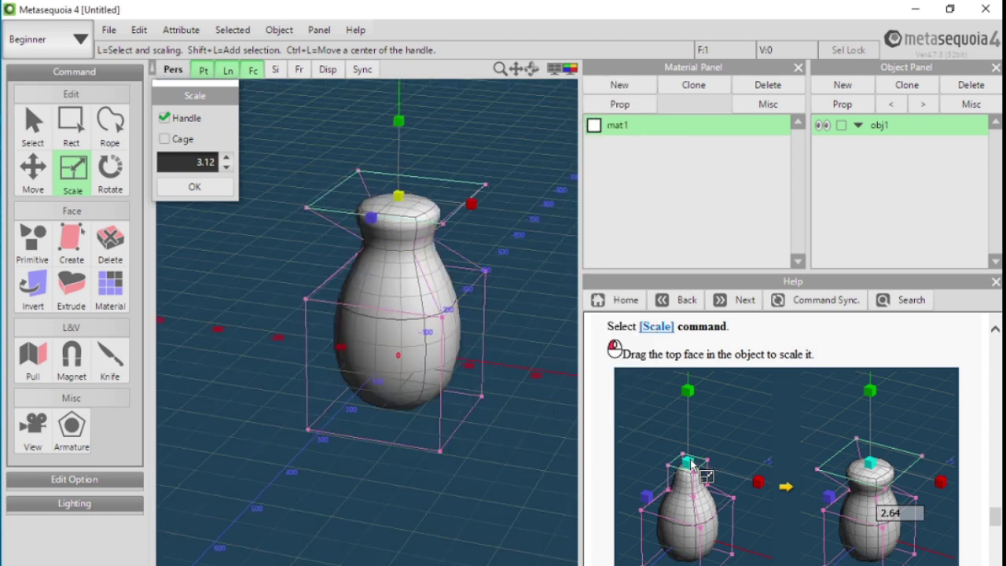
Unselect the top face and continue to the tutorial's next page, Create a gourd.
{"action": "scroll", "coordinate": [786, 440], "scroll_direction": "down", "scroll_amount": 5}
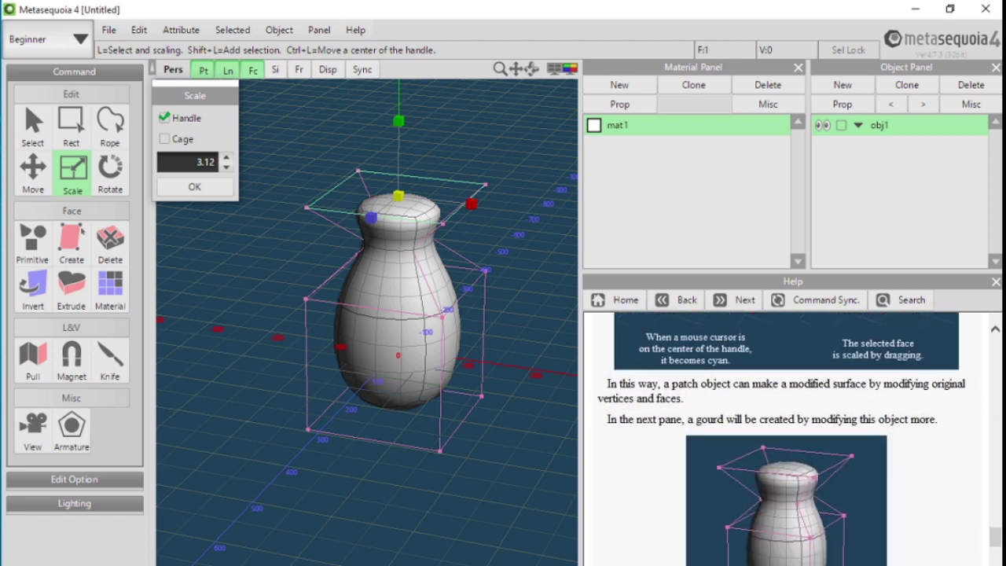
{"action": "scroll", "coordinate": [898, 498], "scroll_direction": "down", "scroll_amount": 1}
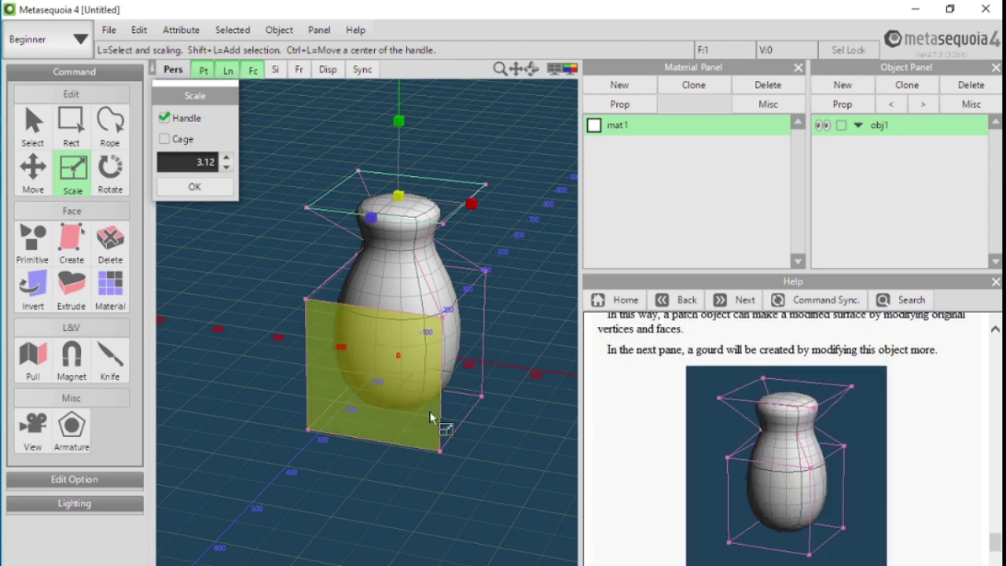
{"action": "left_click", "coordinate": [433, 498]}
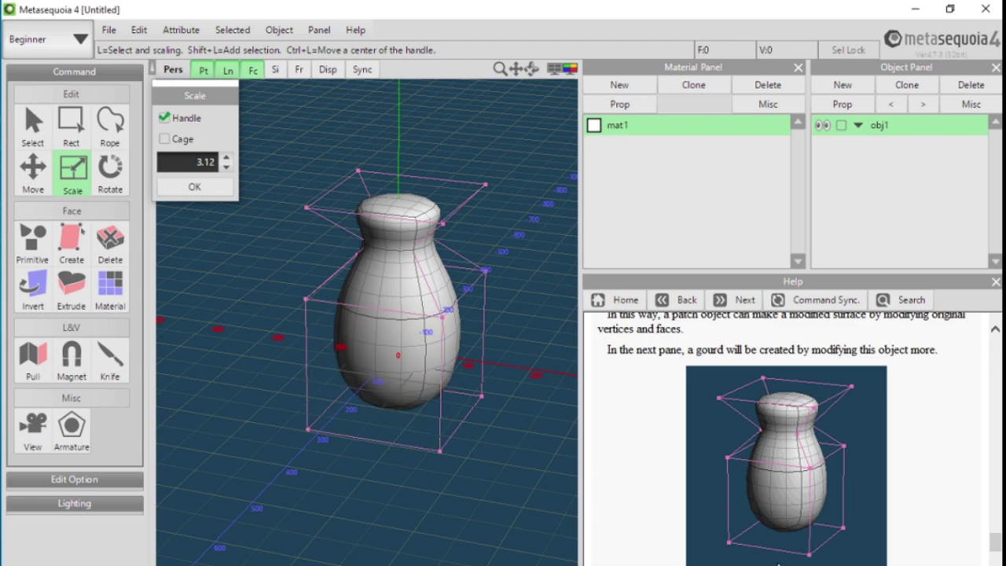
{"action": "scroll", "coordinate": [827, 551], "scroll_direction": "down", "scroll_amount": 3}
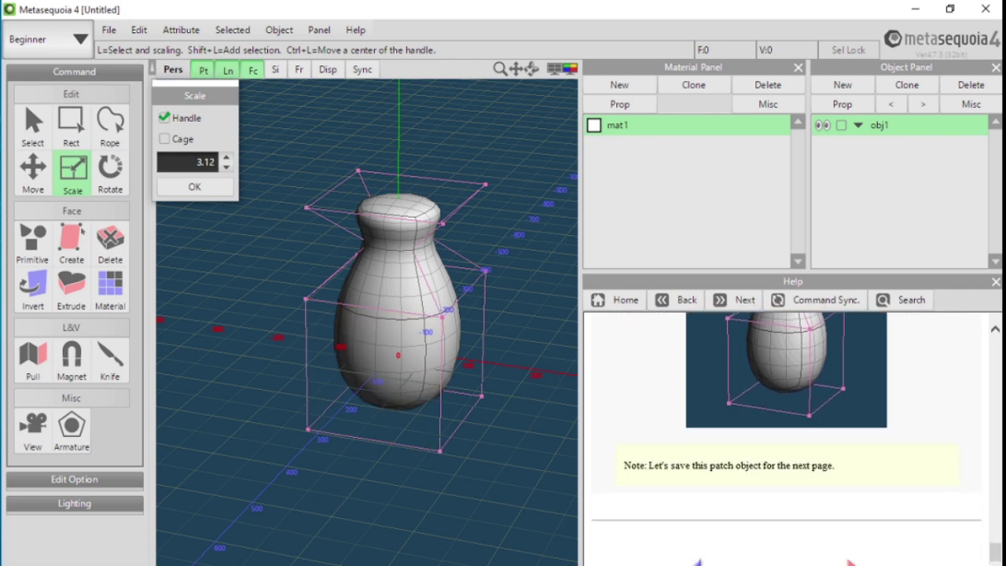
{"action": "left_click", "coordinate": [827, 550]}
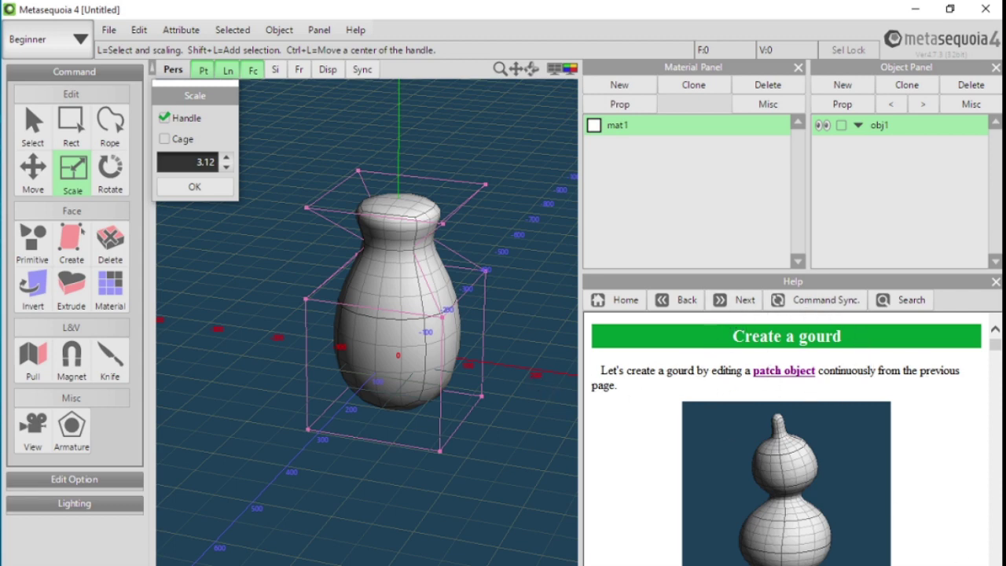
Rename the object obj1 as gourd in its object properties.
{"action": "scroll", "coordinate": [792, 438], "scroll_direction": "down", "scroll_amount": 5}
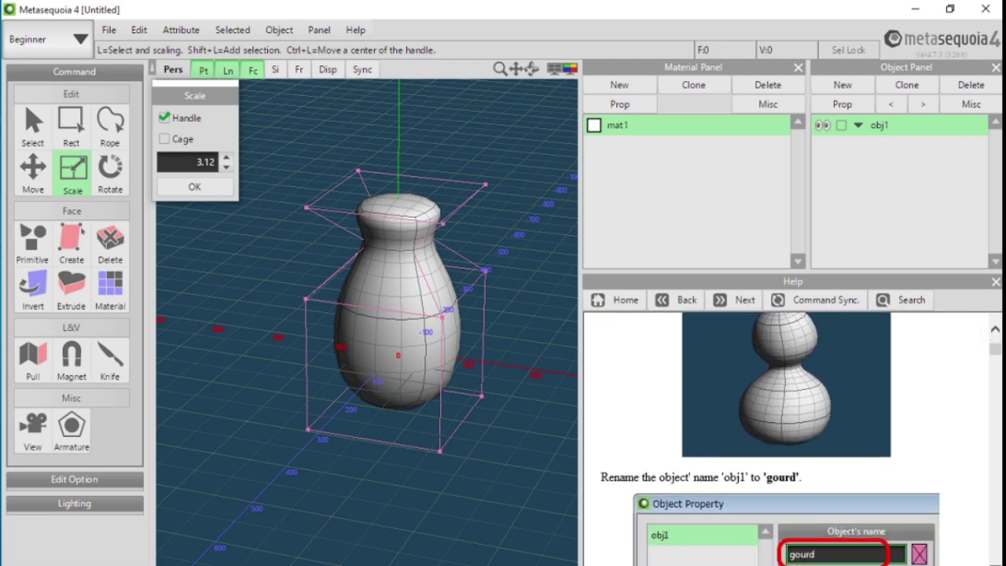
{"action": "scroll", "coordinate": [792, 439], "scroll_direction": "down", "scroll_amount": 2}
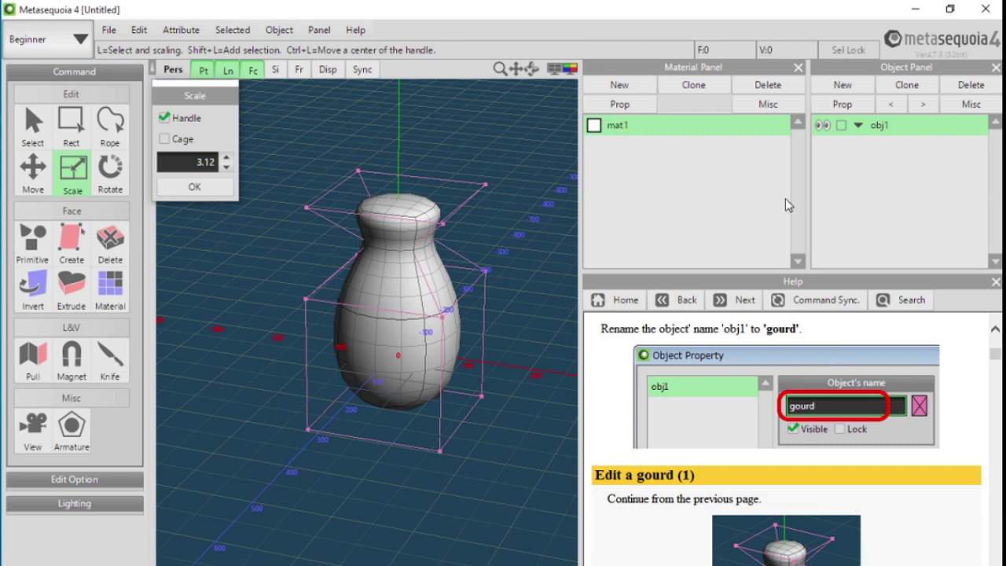
{"action": "left_click", "coordinate": [841, 104]}
{"action": "double_click", "coordinate": [445, 72]}
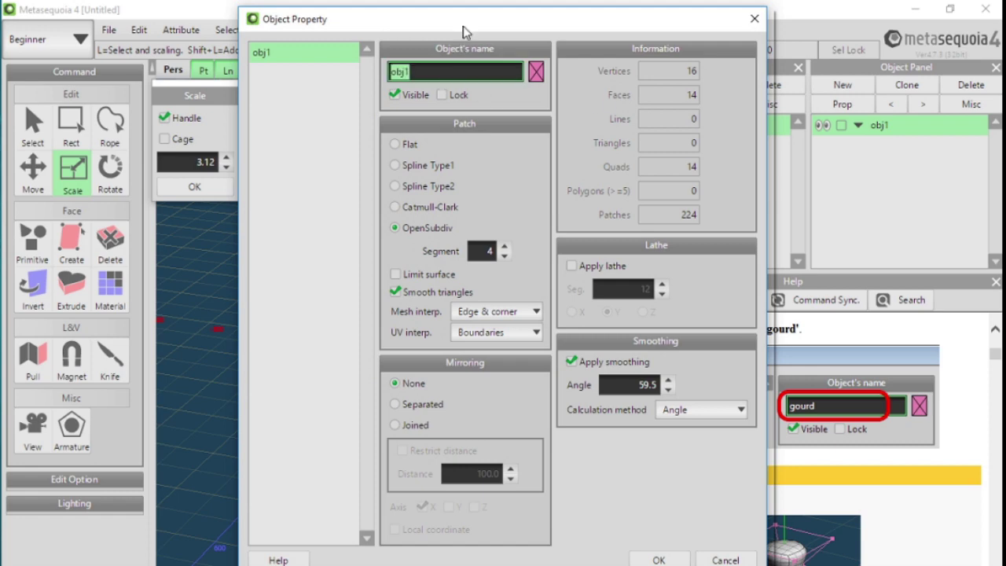
{"action": "left_click_drag", "start_coordinate": [463, 26], "coordinate": [297, 24]}
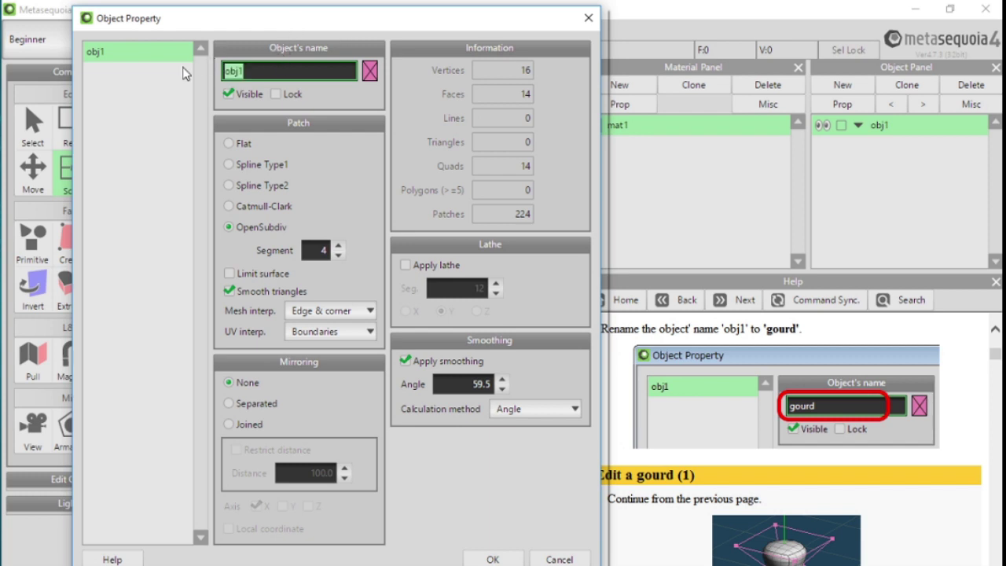
{"action": "key", "text": "BackSpace"}
{"action": "type", "text": "gro"}
{"action": "key", "text": "BackSpace"}
{"action": "key", "text": "BackSpace"}
{"action": "type", "text": "ourd"}
{"action": "left_click", "coordinate": [467, 383]}
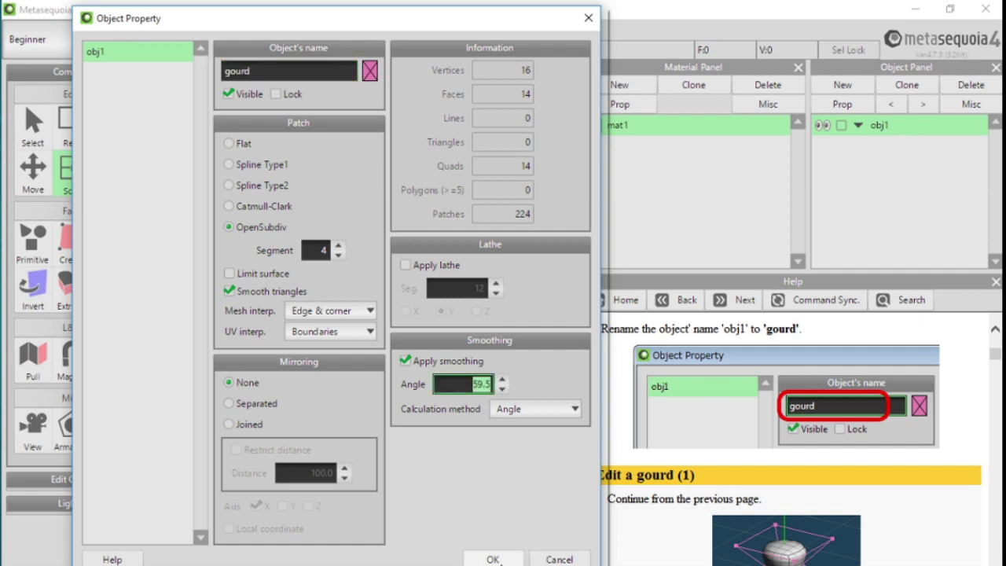
{"action": "left_click", "coordinate": [492, 559]}
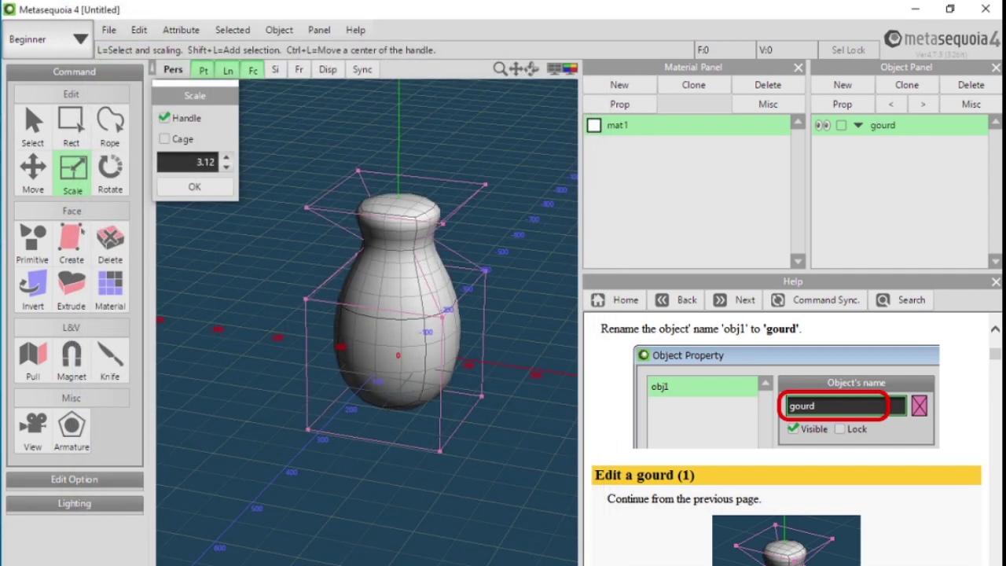
Extrude the gourd's top face upward in Normal mode to start the upper bulb, following the Edit a gourd (1) instructions.
{"action": "scroll", "coordinate": [786, 440], "scroll_direction": "down", "scroll_amount": 3}
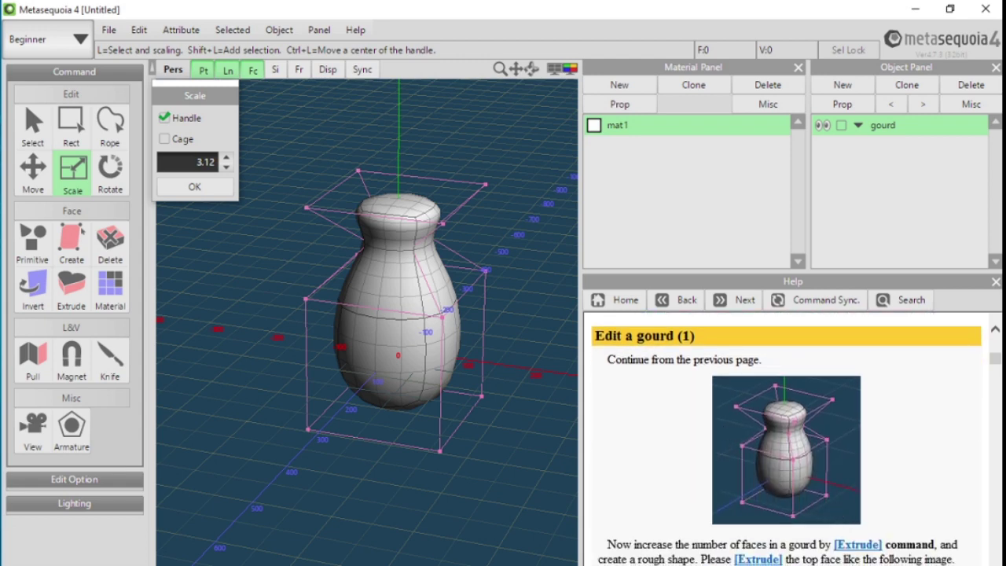
{"action": "scroll", "coordinate": [647, 435], "scroll_direction": "down", "scroll_amount": 3}
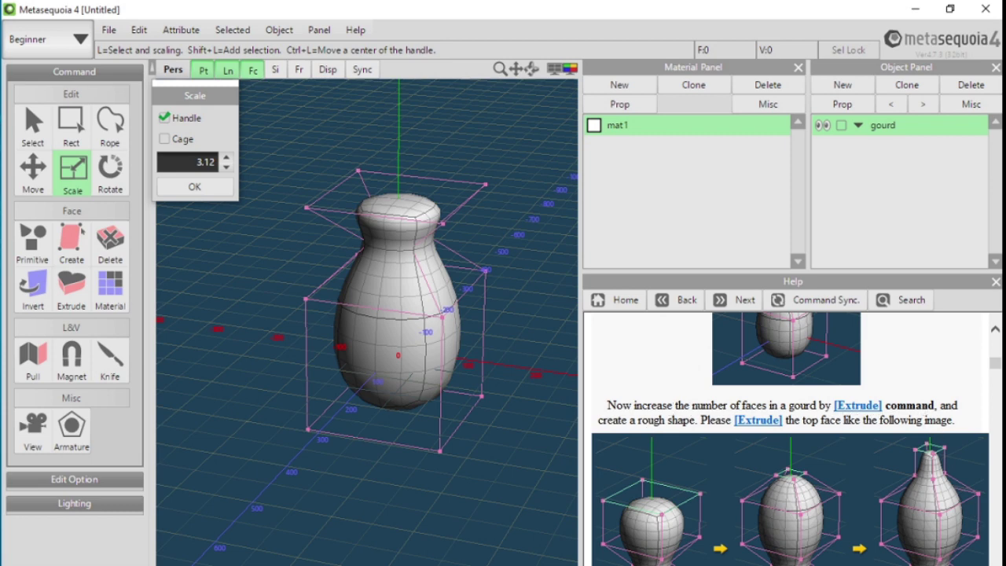
{"action": "scroll", "coordinate": [712, 482], "scroll_direction": "down", "scroll_amount": 2}
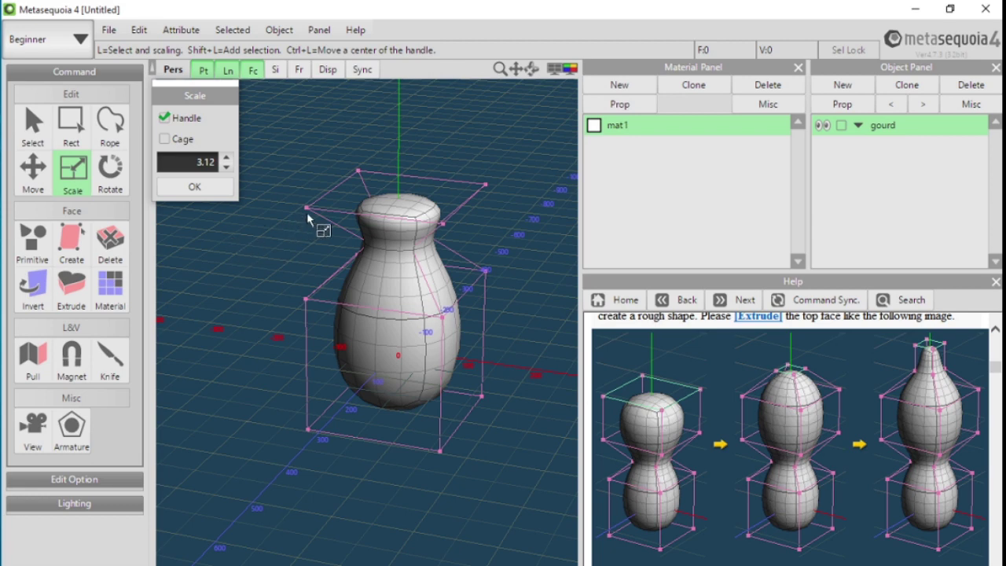
{"action": "left_click", "coordinate": [367, 204]}
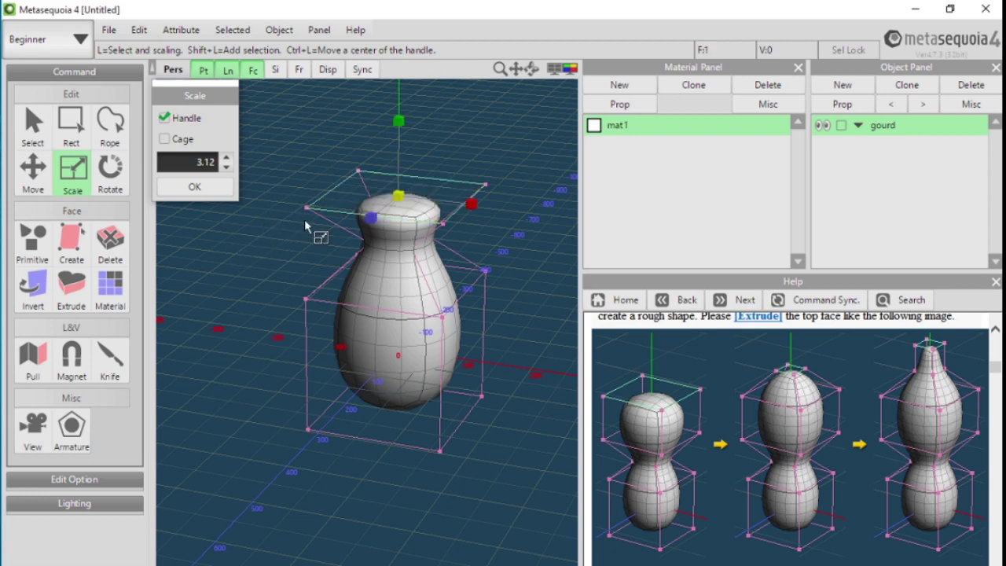
{"action": "left_click_drag", "start_coordinate": [517, 72], "coordinate": [472, 198]}
{"action": "double_click", "coordinate": [197, 161]}
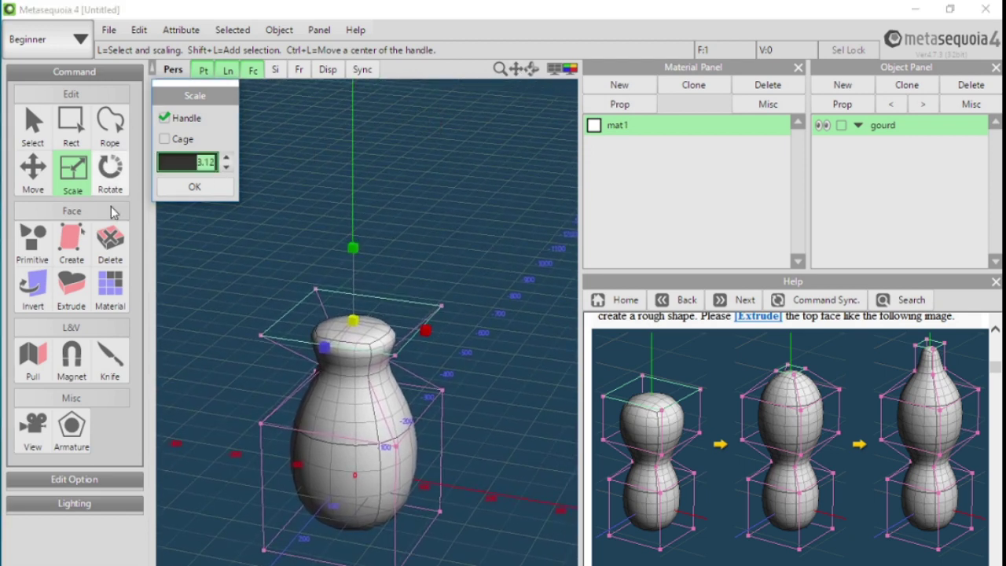
{"action": "left_click", "coordinate": [82, 302]}
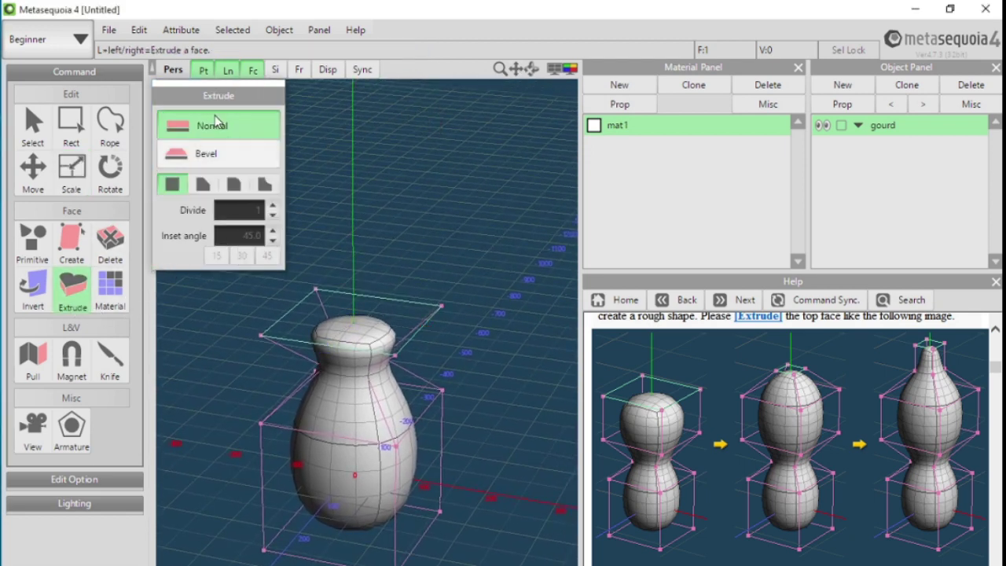
{"action": "left_click_drag", "start_coordinate": [206, 102], "coordinate": [130, 109]}
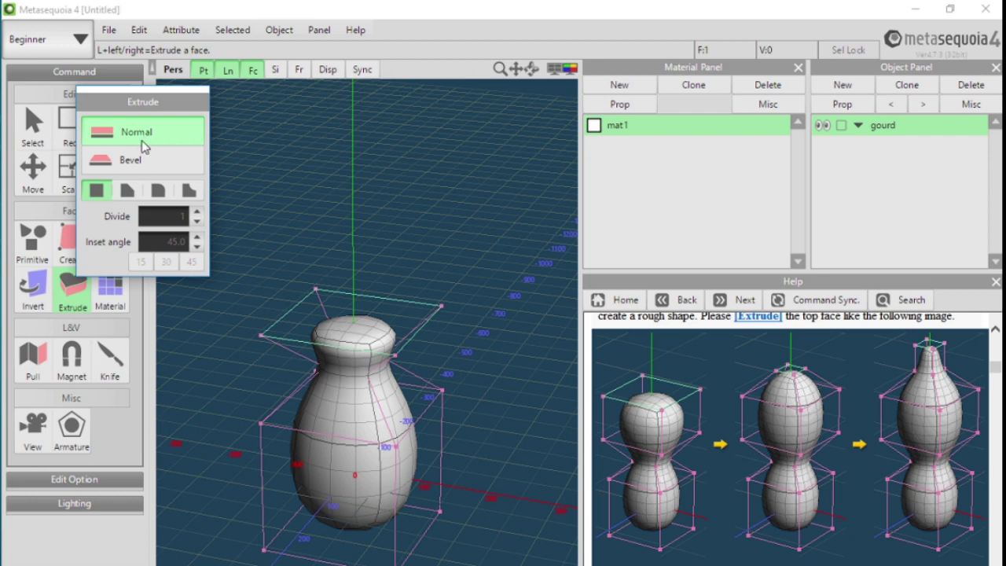
{"action": "left_click_drag", "start_coordinate": [358, 314], "coordinate": [443, 11]}
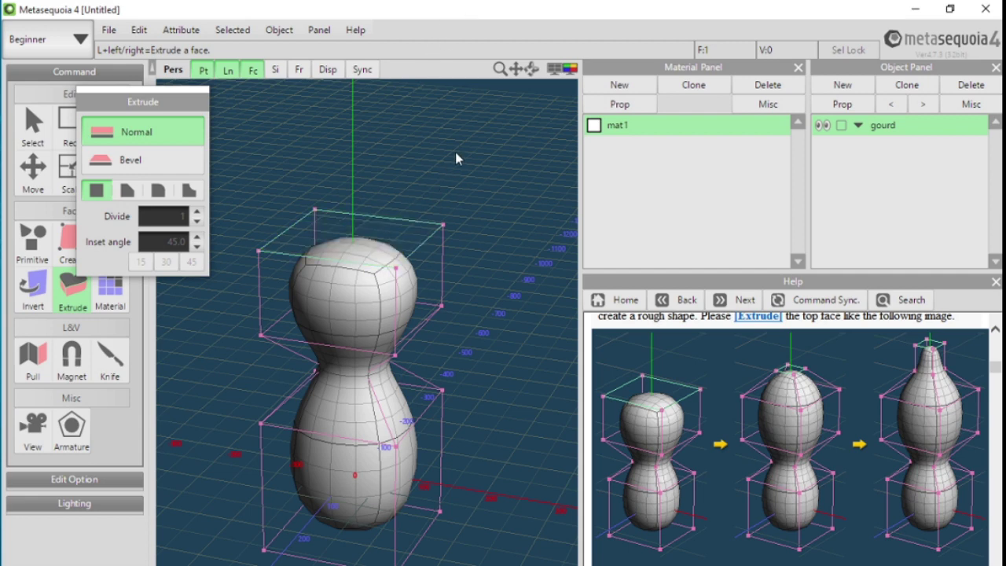
Extrude the upper bulb's top face in Bevel mode at 45 degrees, raising it and narrowing it to a small face.
{"action": "left_click_drag", "start_coordinate": [517, 74], "coordinate": [548, 19]}
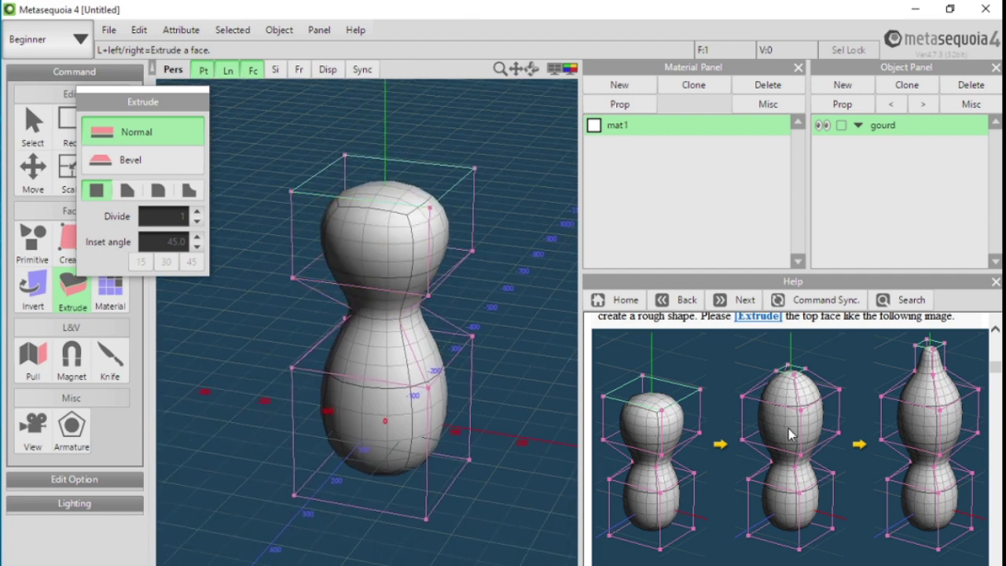
{"action": "left_click", "coordinate": [143, 163]}
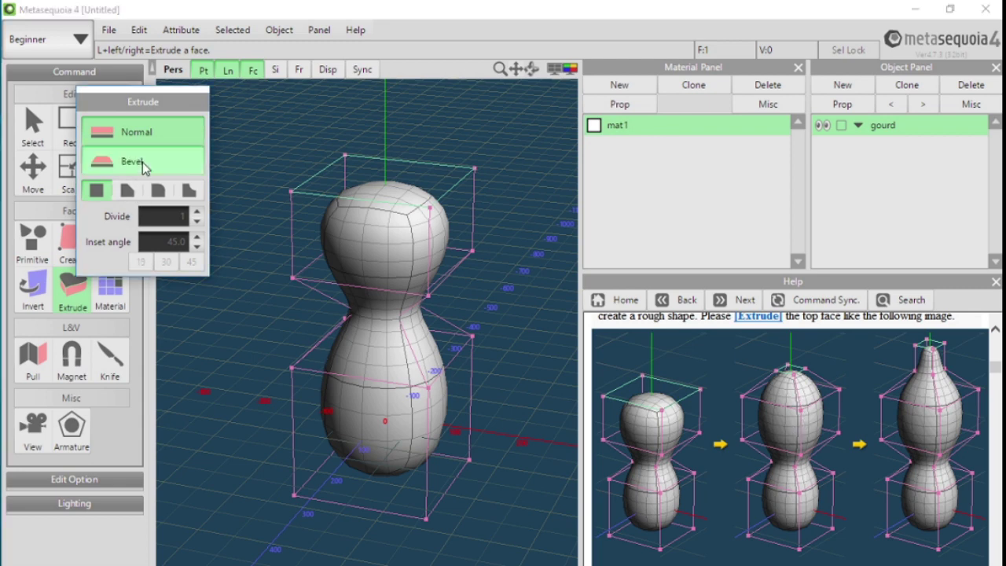
{"action": "left_click", "coordinate": [142, 163]}
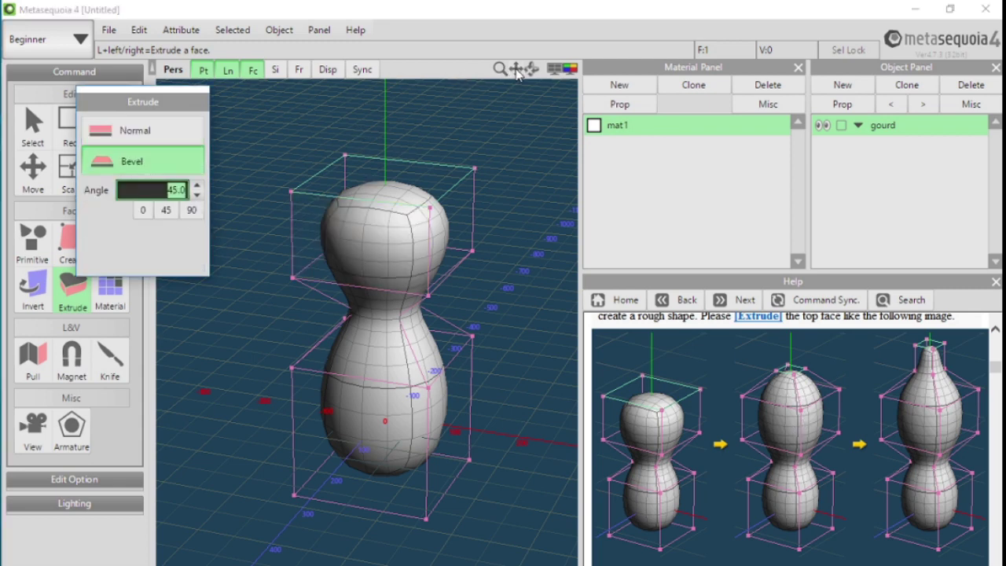
{"action": "left_click_drag", "start_coordinate": [516, 73], "coordinate": [513, 76]}
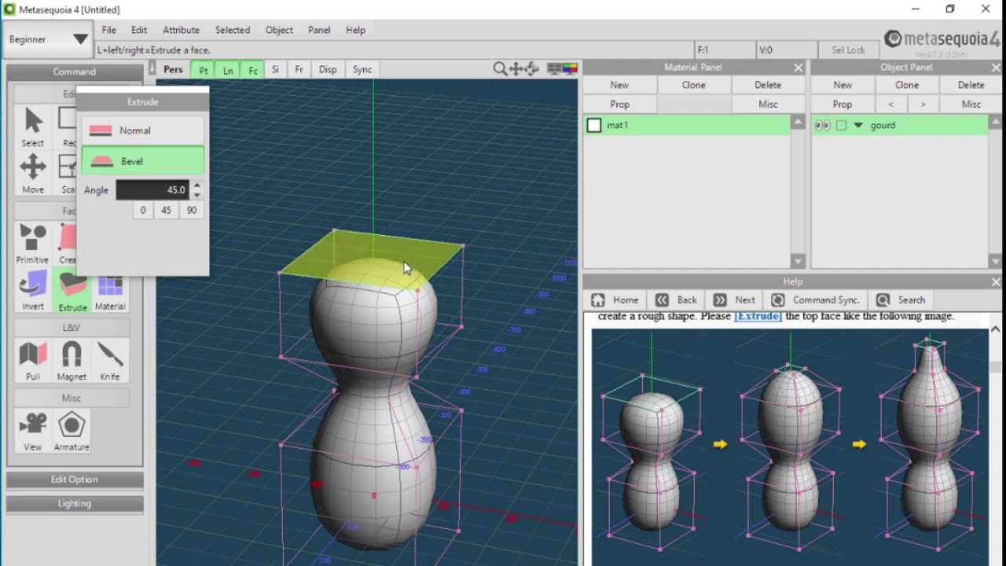
{"action": "left_click_drag", "start_coordinate": [411, 271], "coordinate": [383, 167]}
{"action": "left_click_drag", "start_coordinate": [375, 127], "coordinate": [475, 126]}
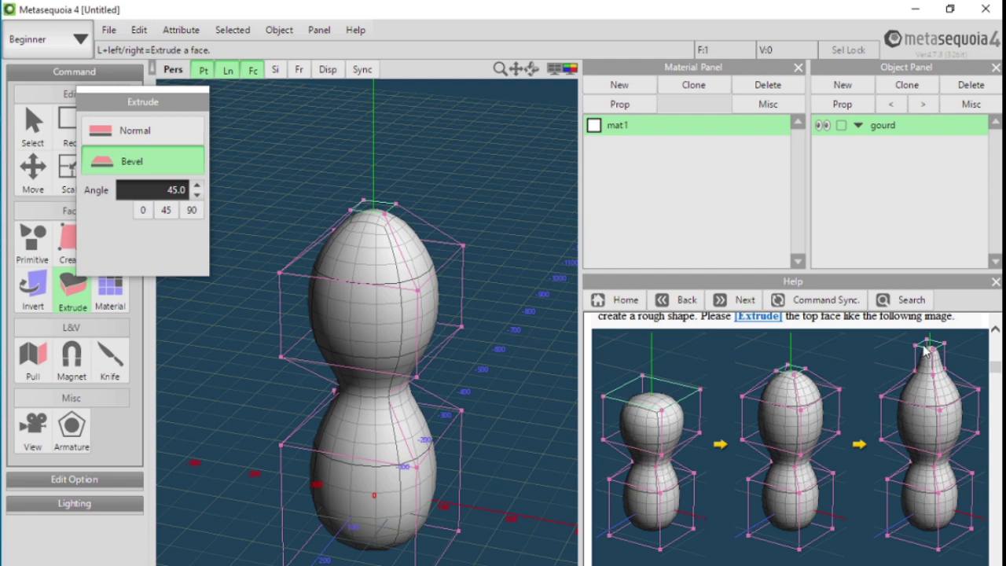
Extrude the small top face upward in Normal mode to form the gourd's narrow stem.
{"action": "left_click", "coordinate": [171, 132]}
{"action": "left_click_drag", "start_coordinate": [380, 216], "coordinate": [440, 21]}
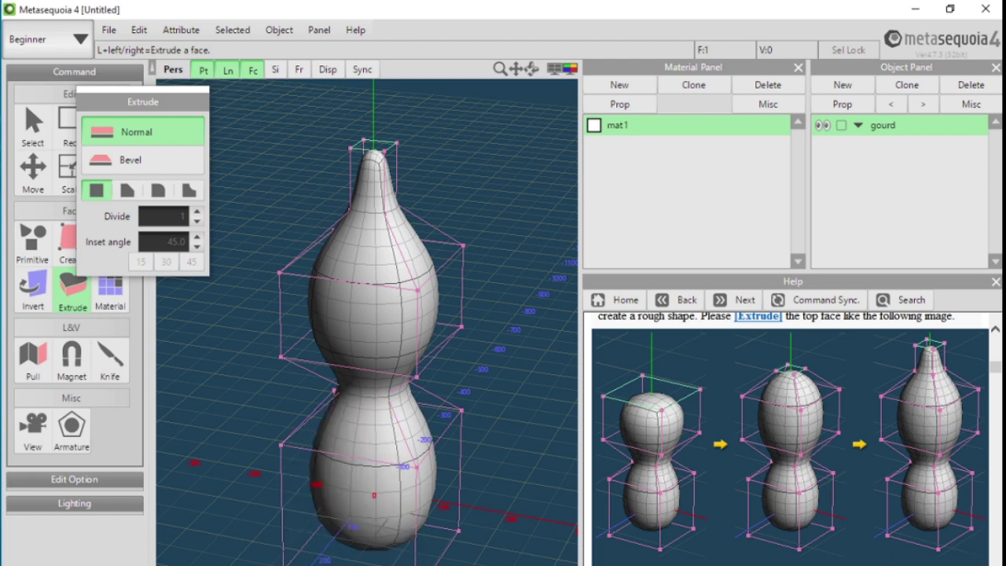
Unselect everything on the gourd, as the tutorial's next instruction asks.
{"action": "scroll", "coordinate": [791, 438], "scroll_direction": "down", "scroll_amount": 5}
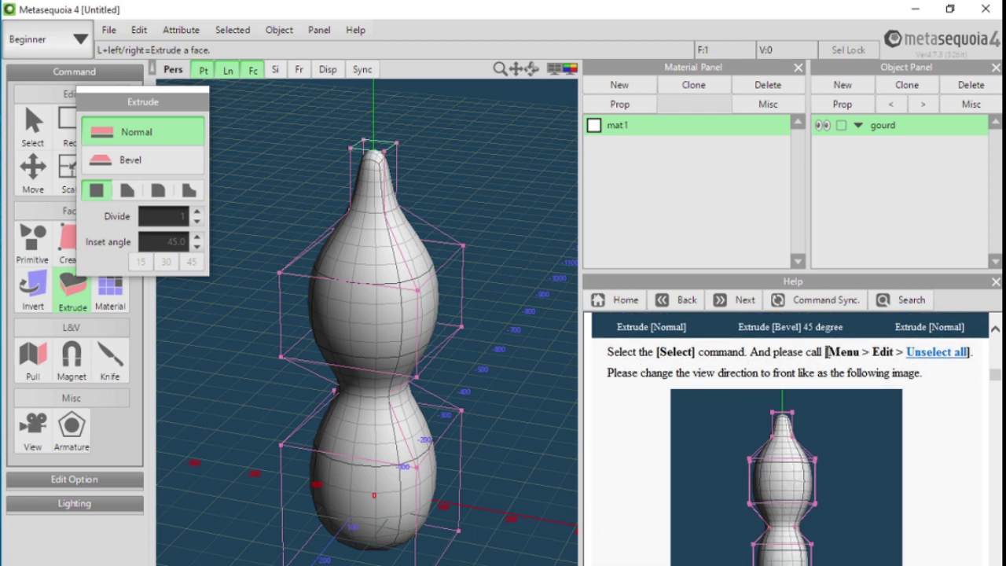
{"action": "left_click_drag", "start_coordinate": [825, 351], "coordinate": [988, 351]}
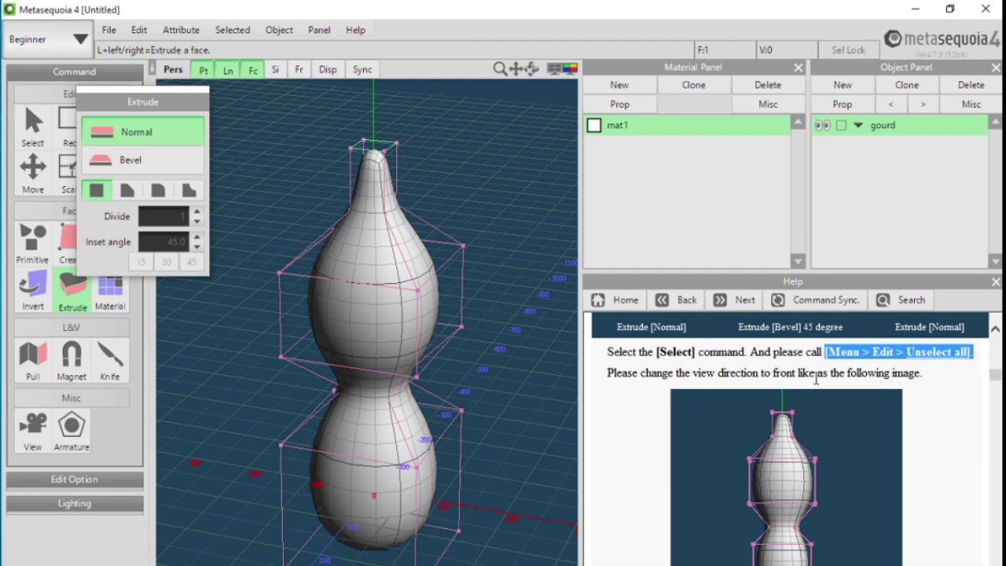
{"action": "left_click", "coordinate": [928, 413]}
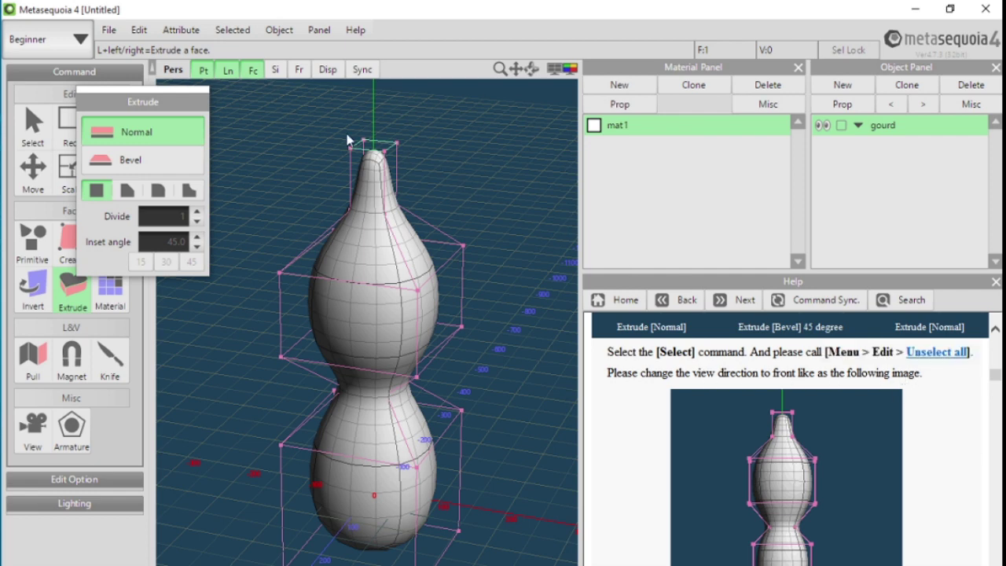
{"action": "left_click", "coordinate": [233, 31]}
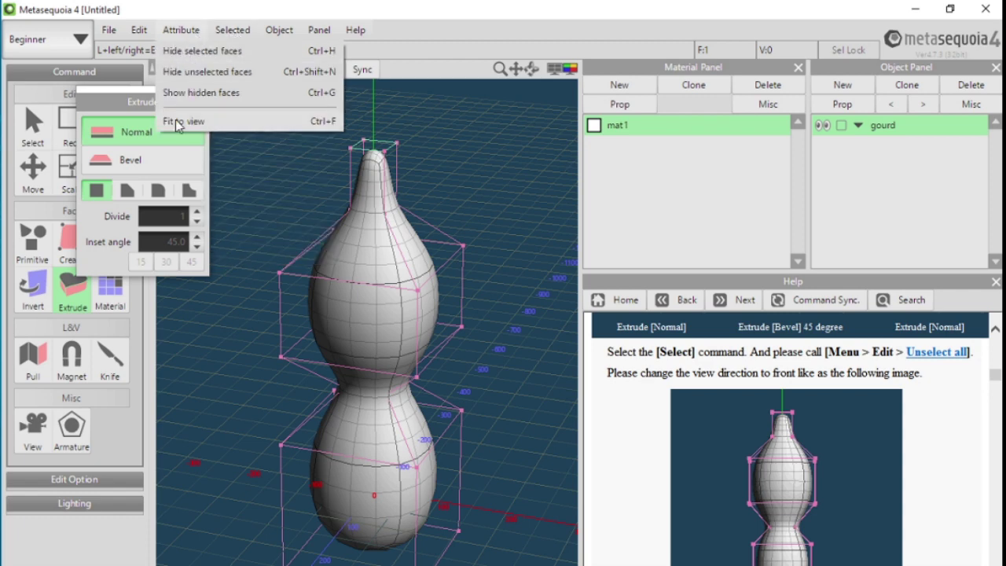
{"action": "mouse_move", "coordinate": [133, 29]}
{"action": "left_click", "coordinate": [155, 163]}
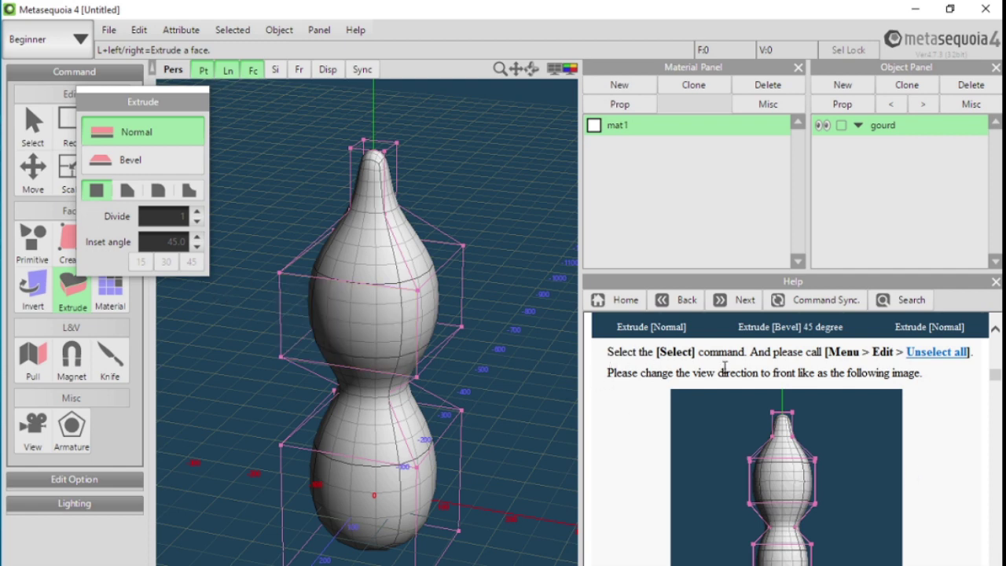
Switch to the Left view and zoom out to show the whole gourd from the side.
{"action": "scroll", "coordinate": [790, 442], "scroll_direction": "down", "scroll_amount": 2}
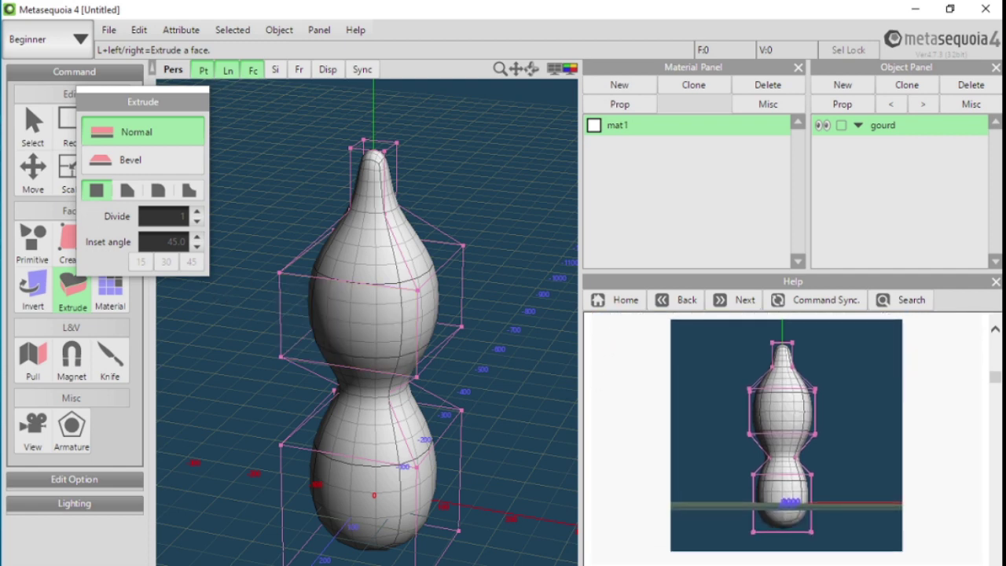
{"action": "left_click", "coordinate": [559, 69]}
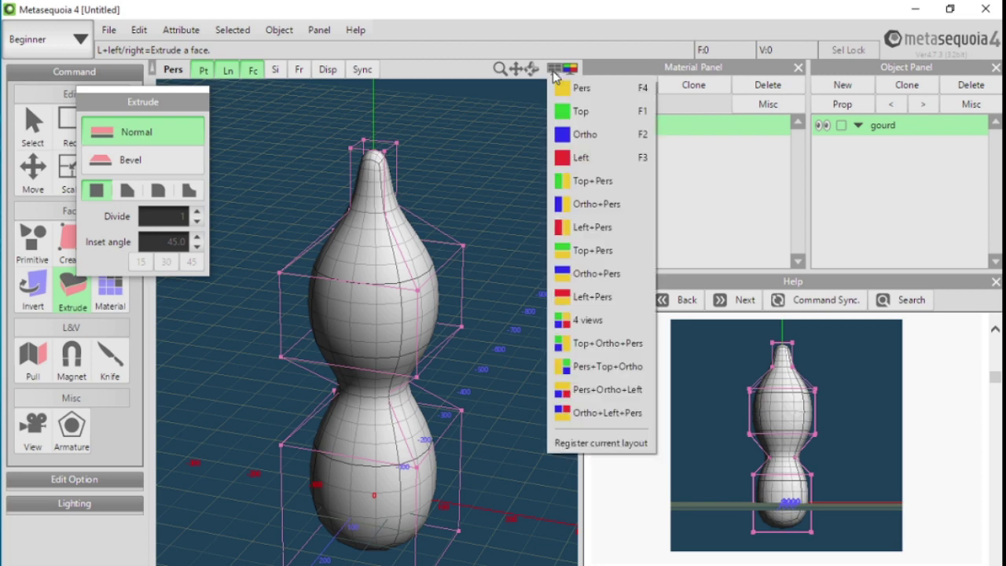
{"action": "left_click", "coordinate": [577, 157]}
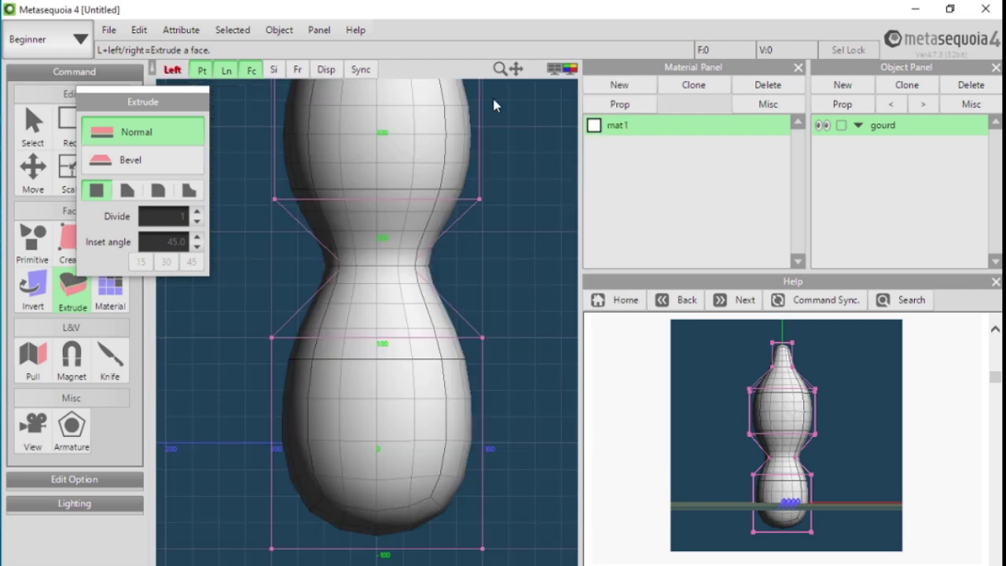
{"action": "left_click_drag", "start_coordinate": [499, 69], "coordinate": [508, 109]}
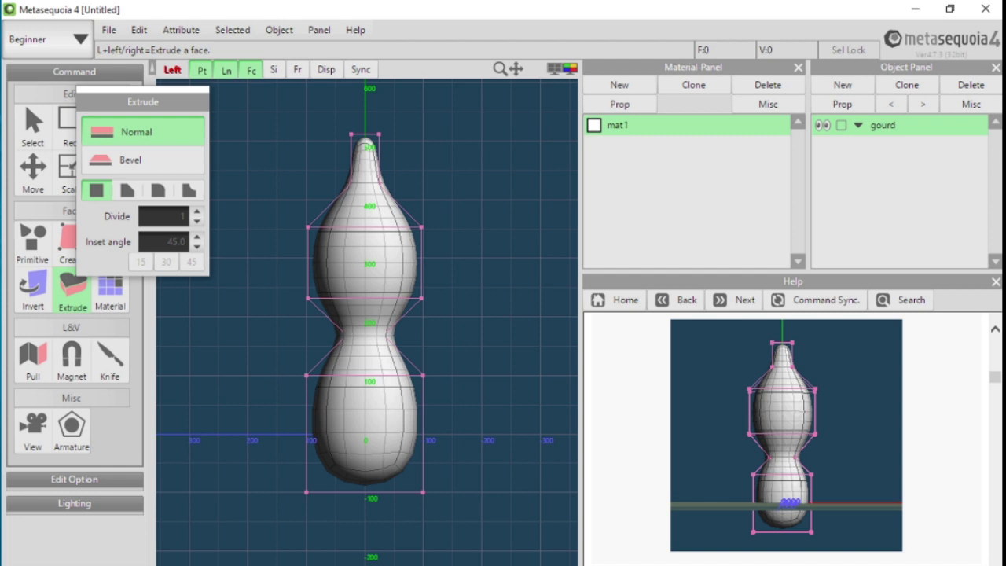
Show the edit options and make sure the Rc rectangle selection is active, after trying Rp.
{"action": "scroll", "coordinate": [786, 432], "scroll_direction": "down", "scroll_amount": 4}
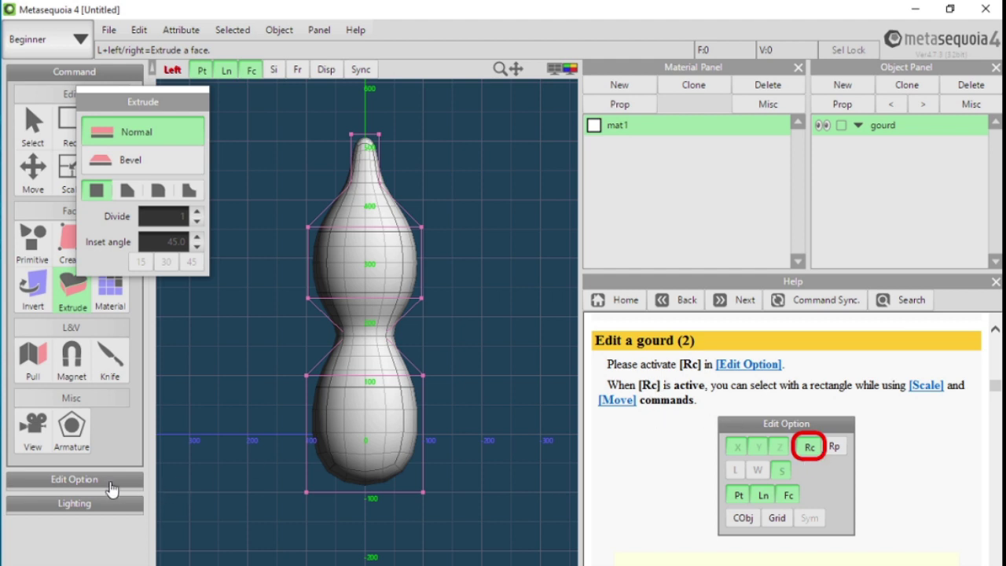
{"action": "left_click", "coordinate": [61, 72]}
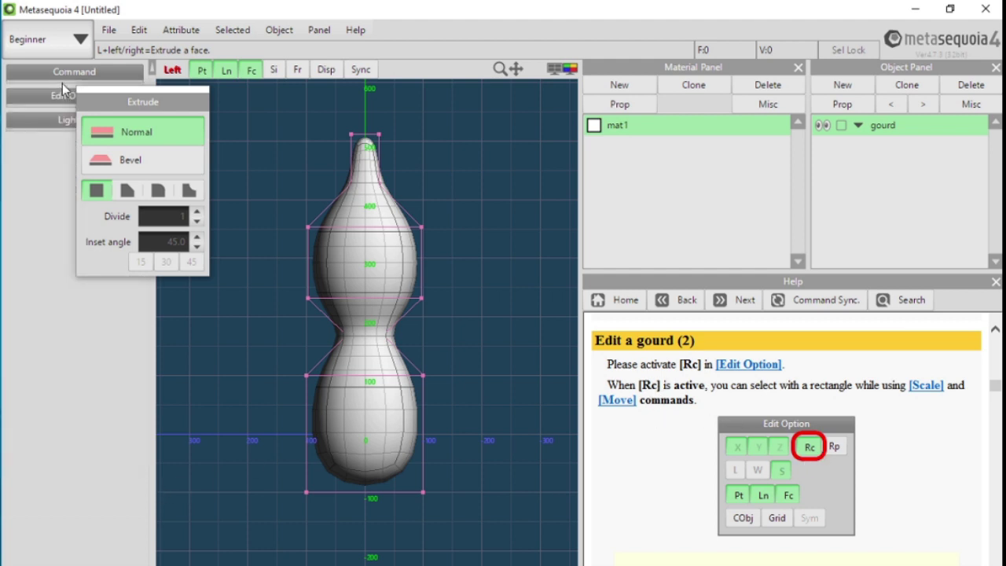
{"action": "left_click", "coordinate": [62, 95]}
{"action": "left_click_drag", "start_coordinate": [98, 108], "coordinate": [11, 272]}
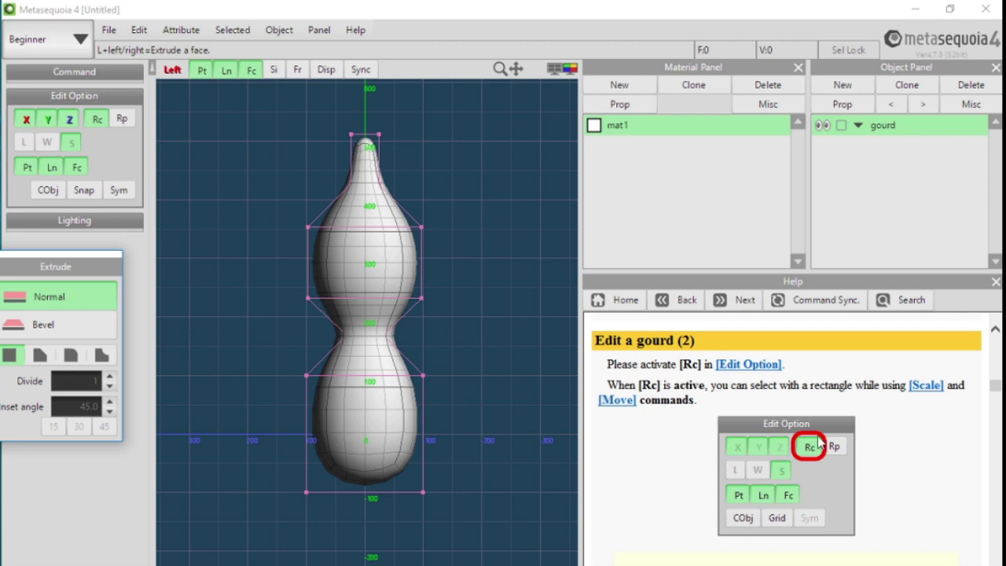
{"action": "scroll", "coordinate": [792, 440], "scroll_direction": "down", "scroll_amount": 3}
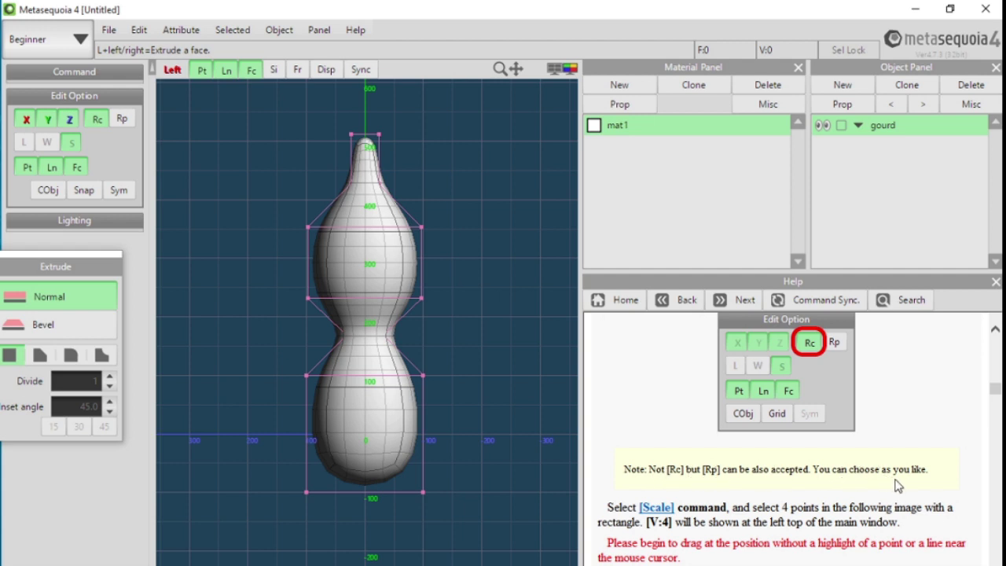
{"action": "left_click", "coordinate": [121, 121]}
{"action": "left_click", "coordinate": [97, 118]}
Start the Scale command and select the four points at the gourd's waist with a rectangle.
{"action": "scroll", "coordinate": [786, 472], "scroll_direction": "down", "scroll_amount": 4}
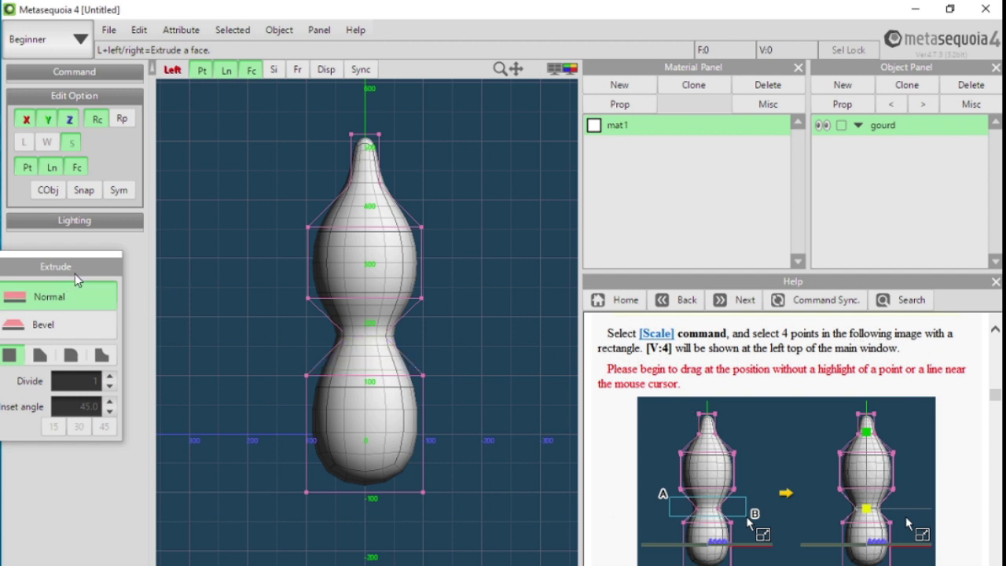
{"action": "left_click_drag", "start_coordinate": [74, 267], "coordinate": [147, 260]}
{"action": "left_click", "coordinate": [103, 98]}
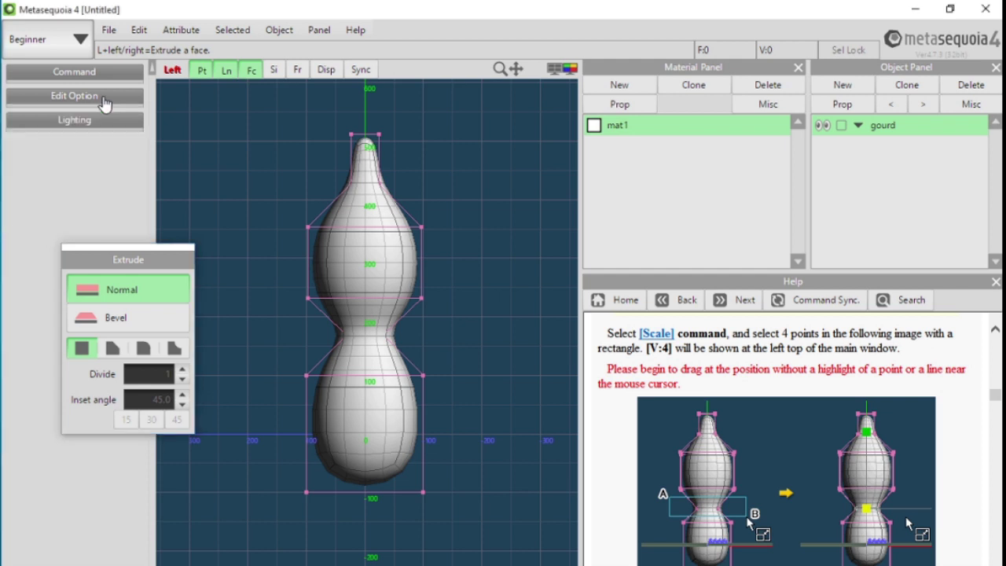
{"action": "left_click", "coordinate": [110, 77]}
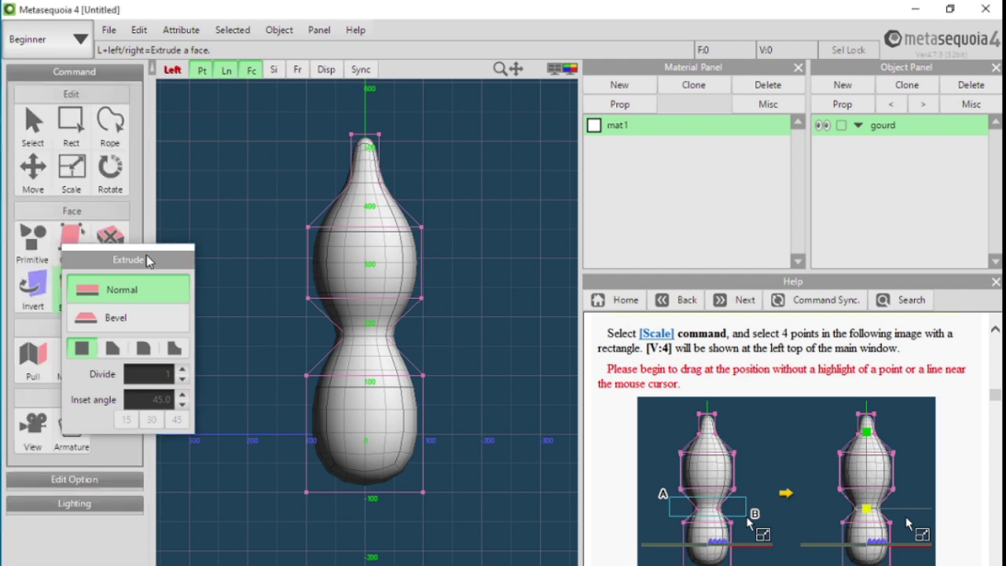
{"action": "left_click_drag", "start_coordinate": [145, 258], "coordinate": [186, 60]}
{"action": "left_click", "coordinate": [71, 171]}
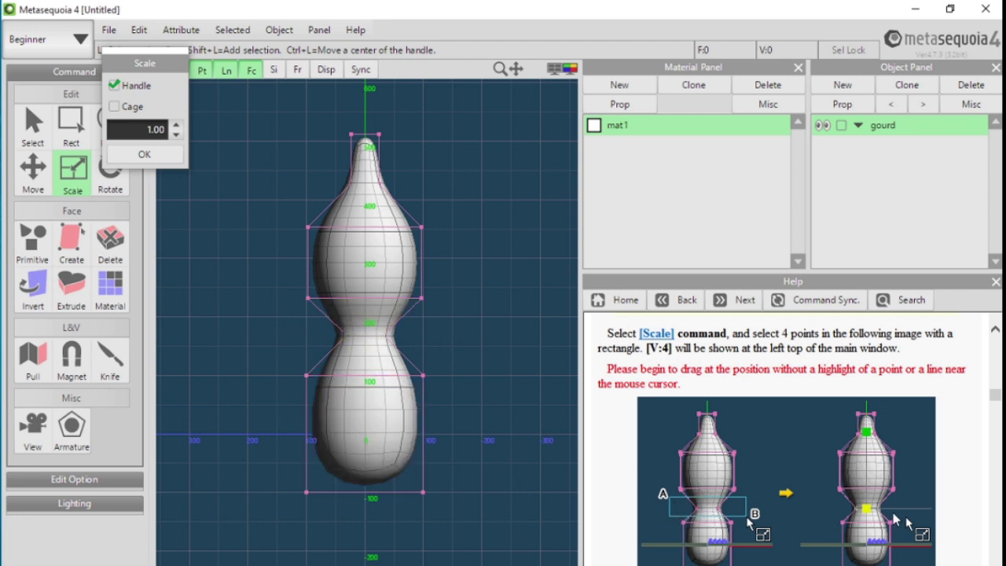
{"action": "left_click_drag", "start_coordinate": [304, 323], "coordinate": [443, 359]}
Read on in the tutorial to the instructions for emphasizing the gourd's constriction.
{"action": "scroll", "coordinate": [782, 438], "scroll_direction": "down", "scroll_amount": 1}
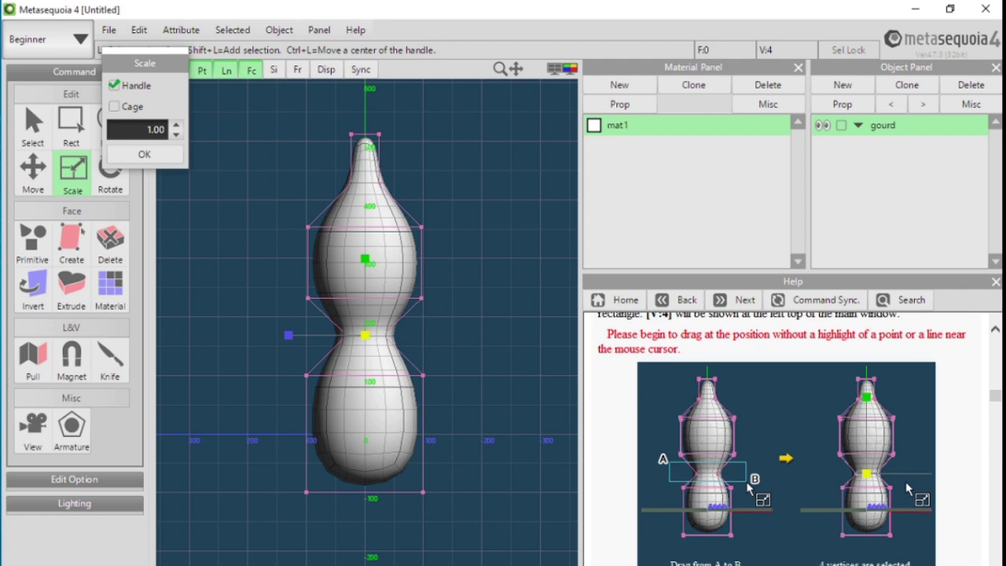
{"action": "scroll", "coordinate": [786, 439], "scroll_direction": "down", "scroll_amount": 5}
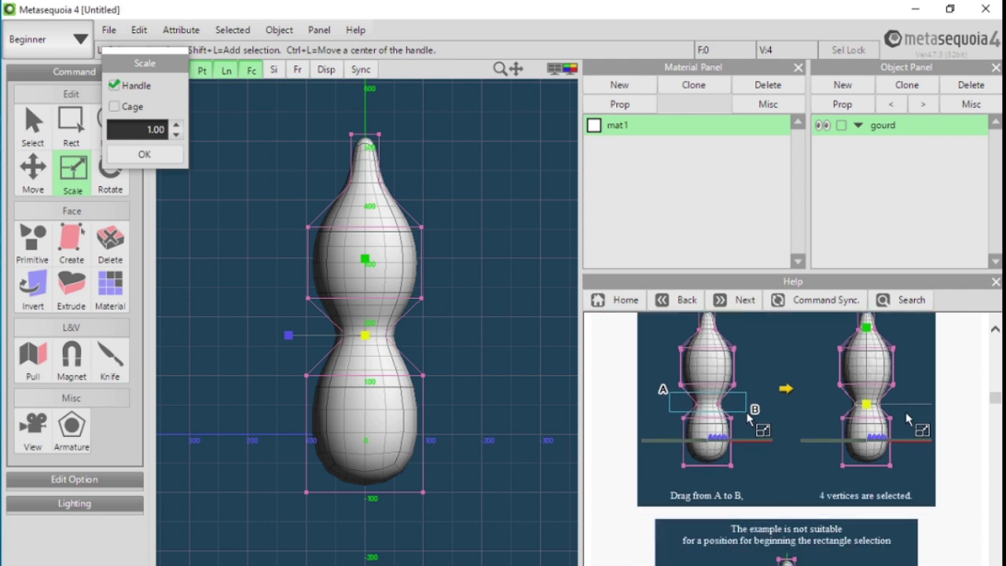
{"action": "scroll", "coordinate": [786, 439], "scroll_direction": "down", "scroll_amount": 1}
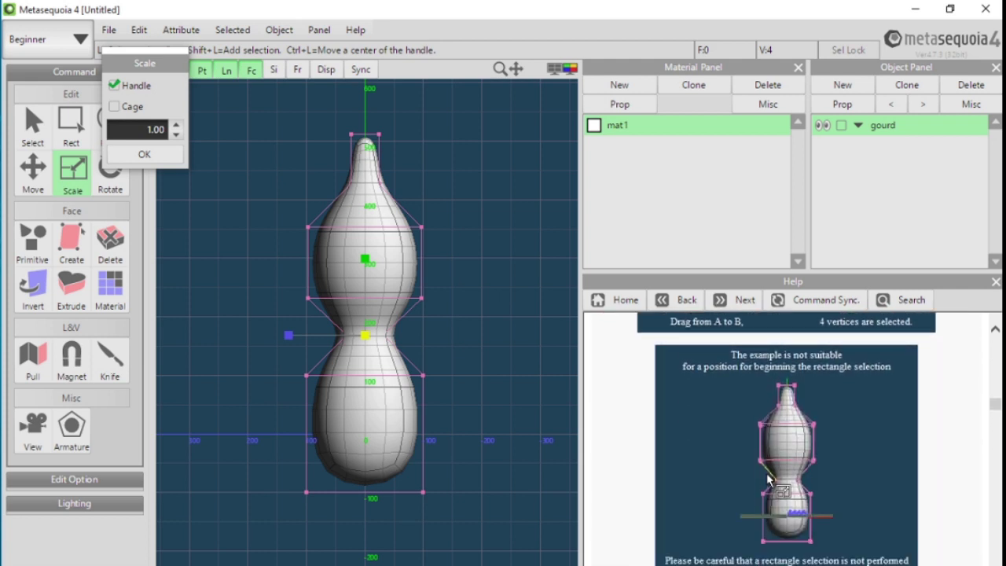
{"action": "scroll", "coordinate": [785, 439], "scroll_direction": "down", "scroll_amount": 5}
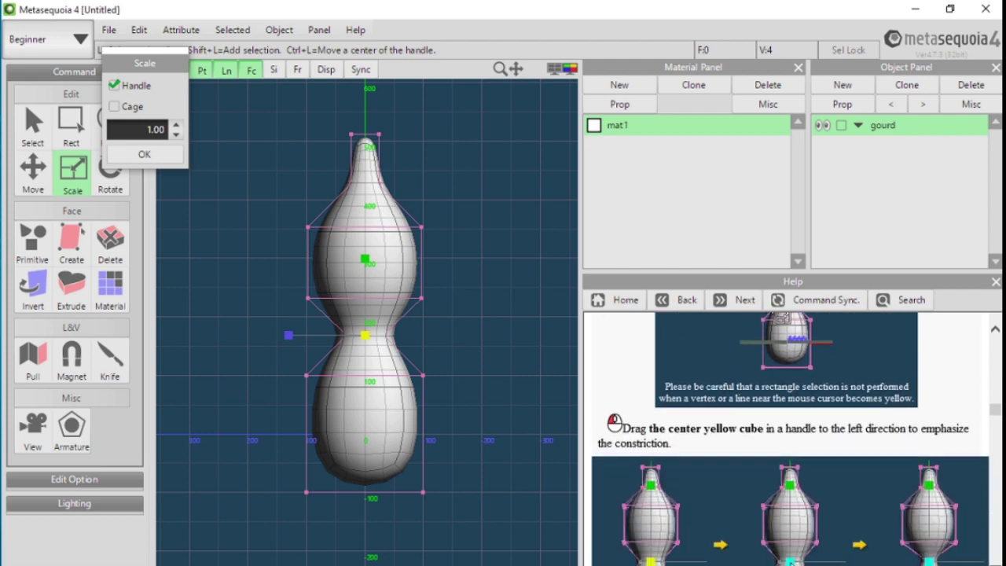
Scale the four selected waist points to about 0.11 to emphasize the gourd's constriction, following the tutorial instructions.
{"action": "scroll", "coordinate": [786, 438], "scroll_direction": "down", "scroll_amount": 1}
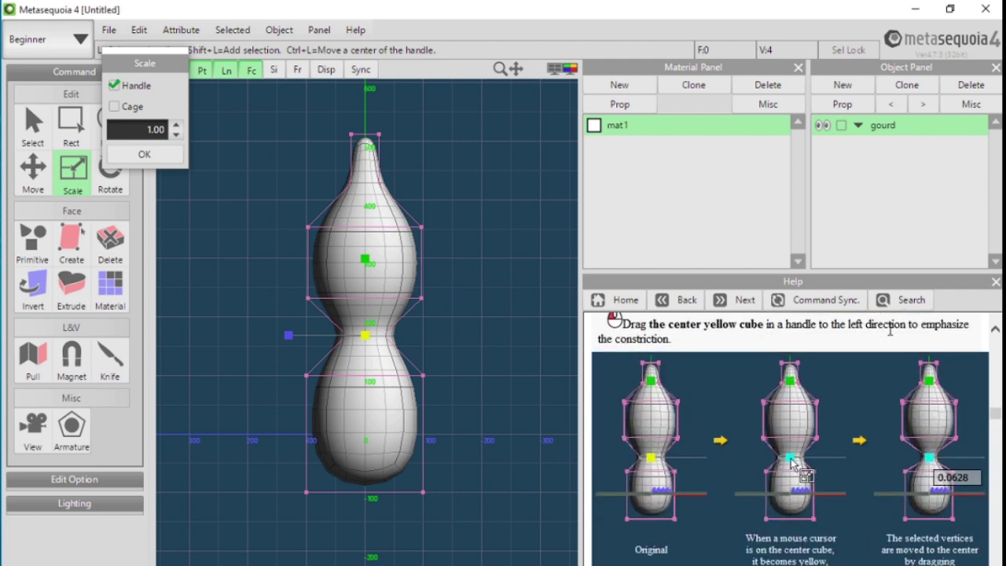
{"action": "double_click", "coordinate": [850, 324]}
{"action": "left_click", "coordinate": [865, 343]}
{"action": "left_click_drag", "start_coordinate": [364, 336], "coordinate": [21, 338]}
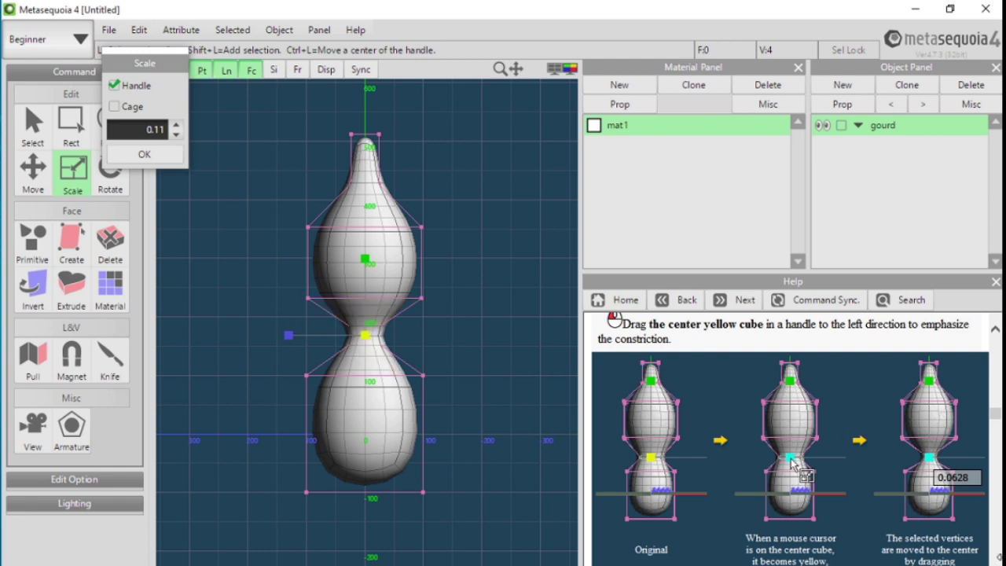
Move the four points just below the waist up by about 36.97 with the Move command, using a rectangle selection.
{"action": "scroll", "coordinate": [827, 399], "scroll_direction": "down", "scroll_amount": 6}
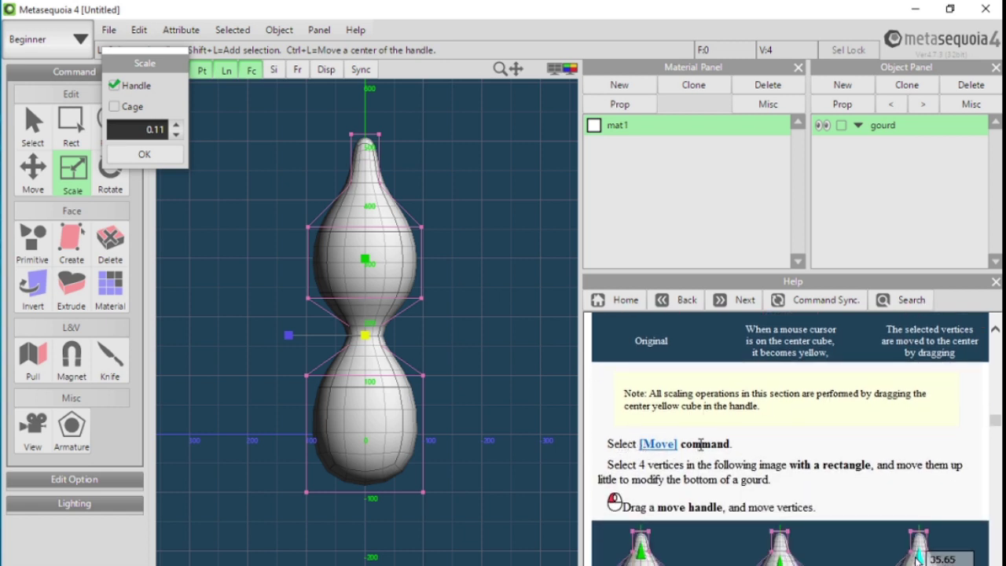
{"action": "left_click", "coordinate": [33, 169]}
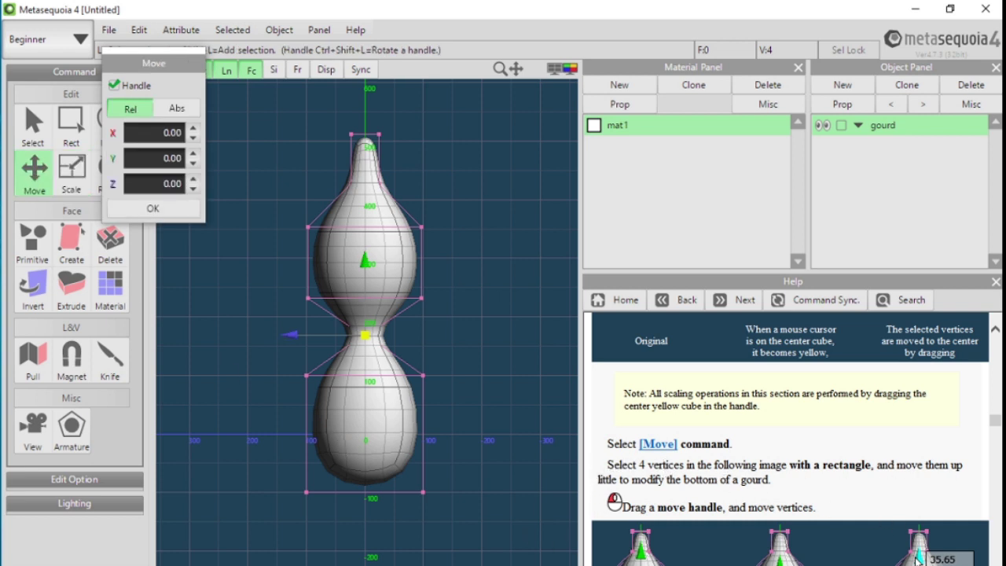
{"action": "scroll", "coordinate": [790, 440], "scroll_direction": "down", "scroll_amount": 3}
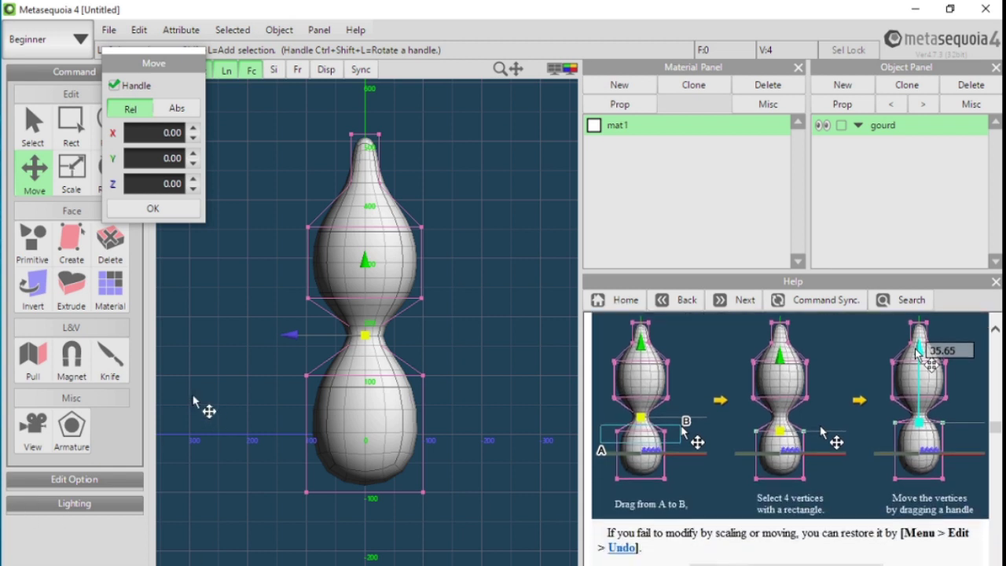
{"action": "left_click_drag", "start_coordinate": [279, 355], "coordinate": [454, 401]}
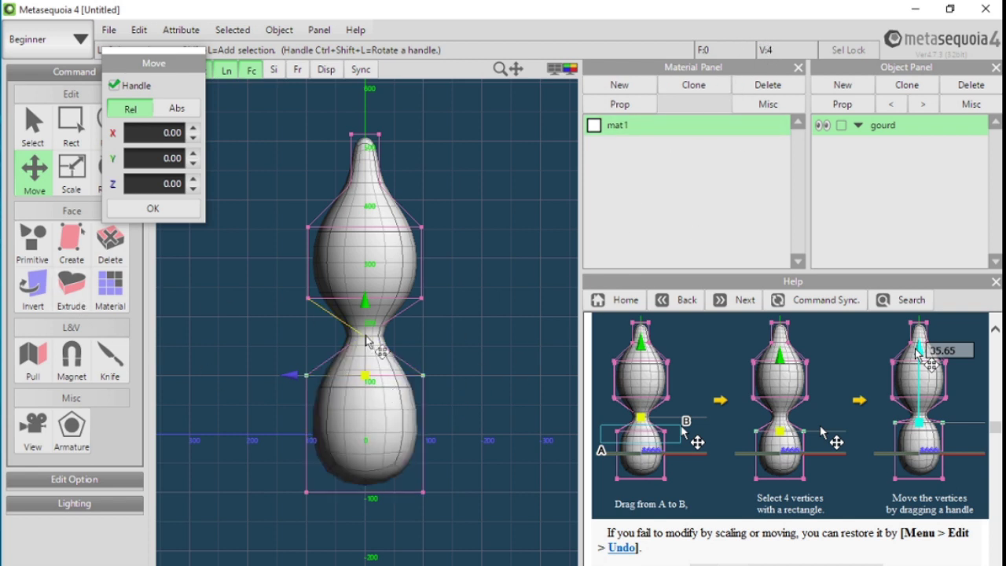
{"action": "left_click_drag", "start_coordinate": [365, 309], "coordinate": [369, 289]}
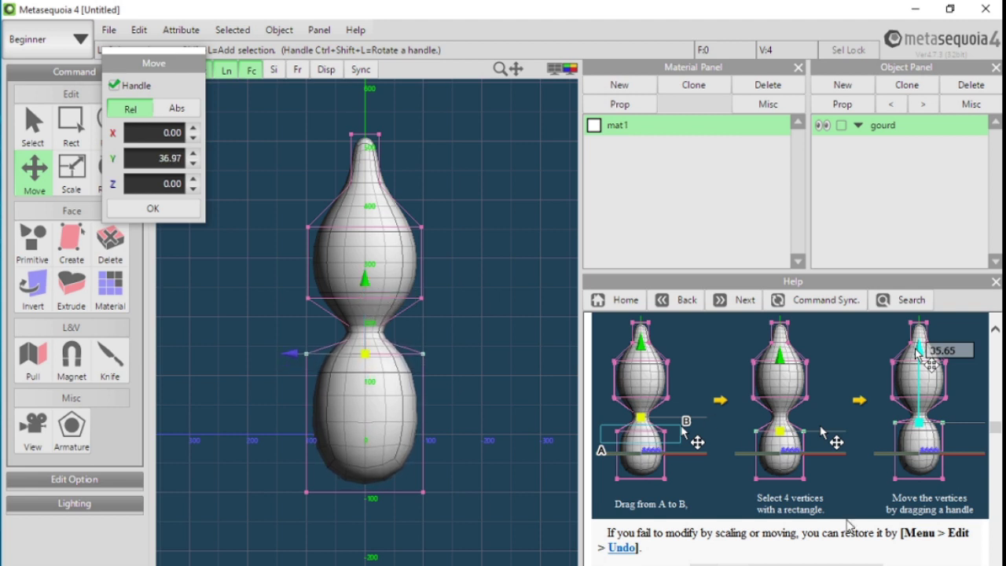
Read the tutorial notes on undoing a failed edit and toggling the patch display, and check where the Undo command is.
{"action": "scroll", "coordinate": [979, 560], "scroll_direction": "down", "scroll_amount": 3}
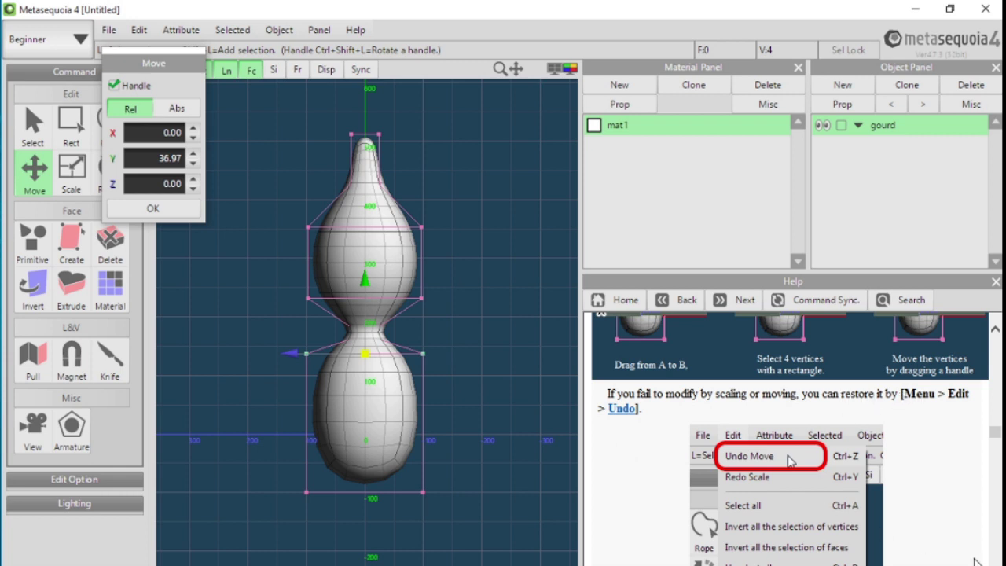
{"action": "left_click", "coordinate": [138, 32]}
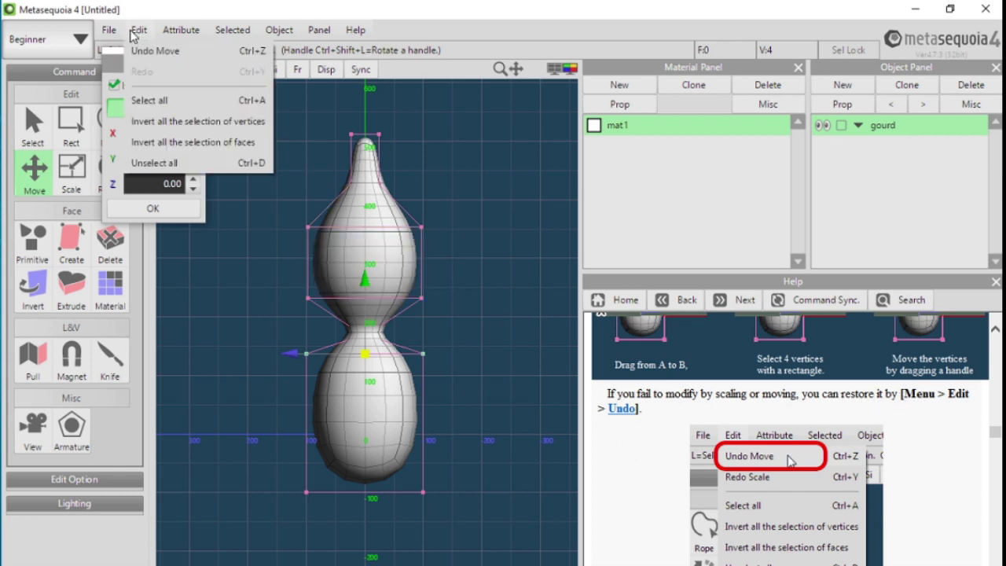
{"action": "left_click", "coordinate": [889, 494]}
{"action": "scroll", "coordinate": [790, 438], "scroll_direction": "down", "scroll_amount": 3}
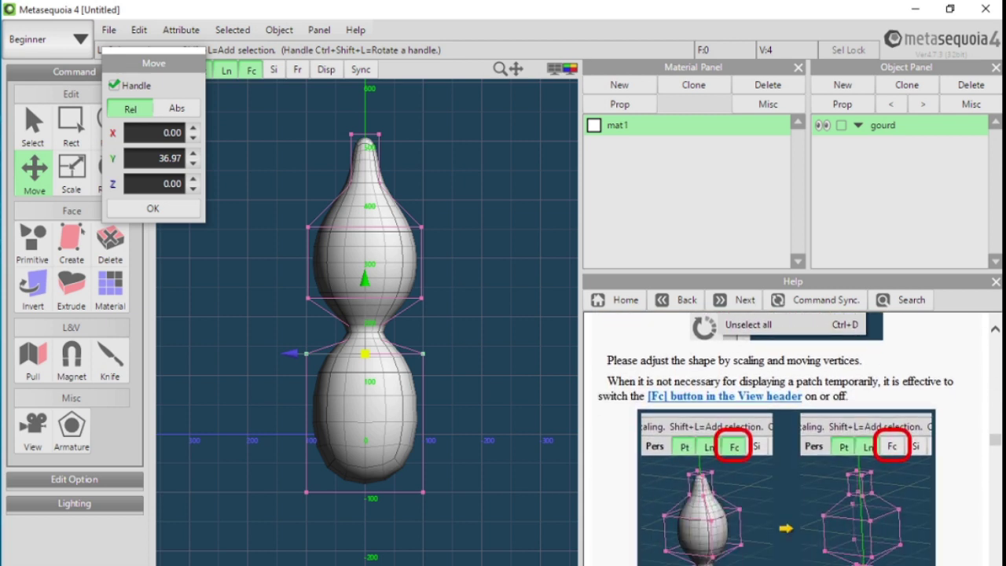
{"action": "scroll", "coordinate": [790, 439], "scroll_direction": "down", "scroll_amount": 1}
{"action": "scroll", "coordinate": [790, 439], "scroll_direction": "down", "scroll_amount": 1}
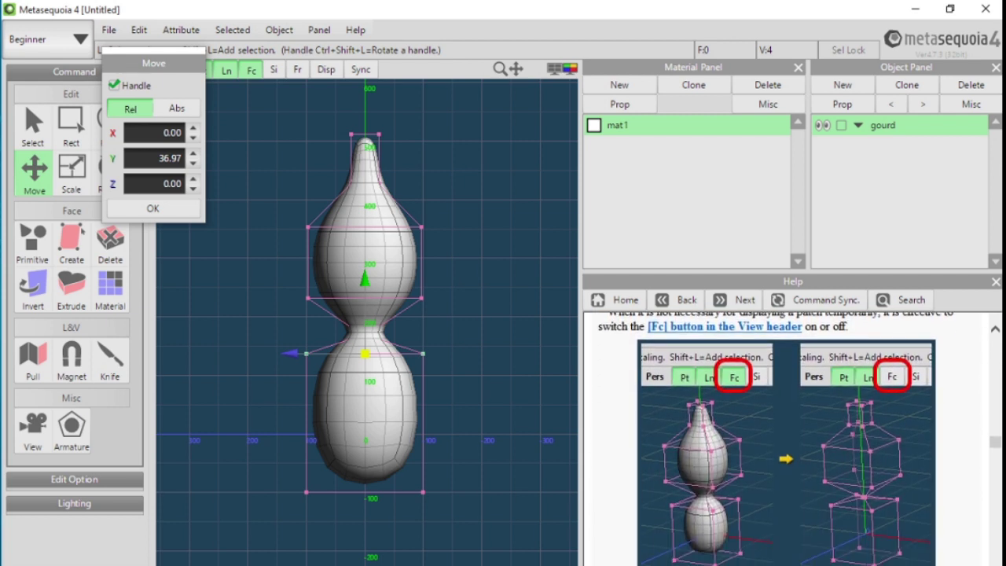
{"action": "scroll", "coordinate": [990, 346], "scroll_direction": "up", "scroll_amount": 1}
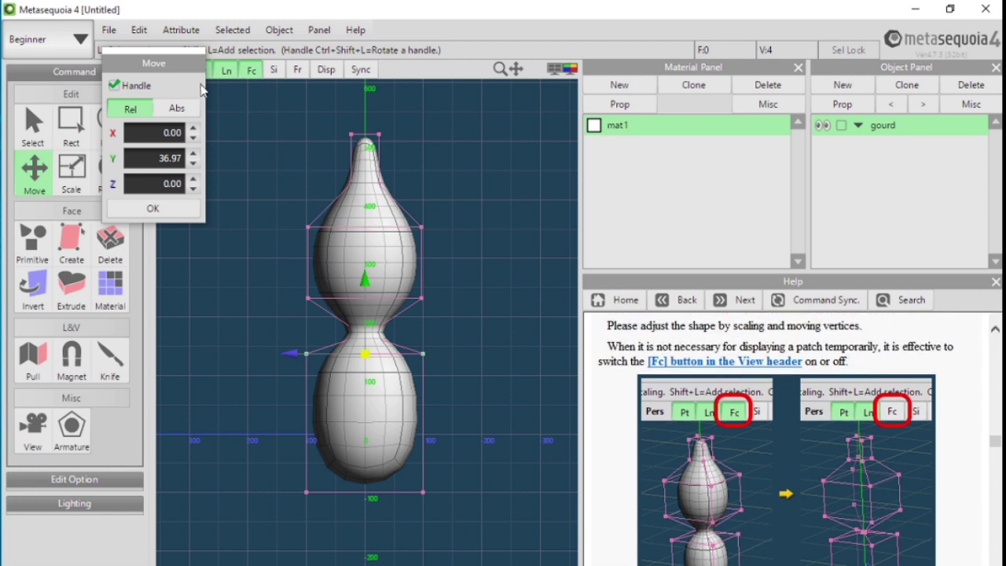
Start the Select command, hide and restore the points and lines in the Left view, and hide the faces.
{"action": "left_click_drag", "start_coordinate": [177, 63], "coordinate": [100, 114]}
{"action": "left_click", "coordinate": [33, 124]}
{"action": "left_click", "coordinate": [201, 70]}
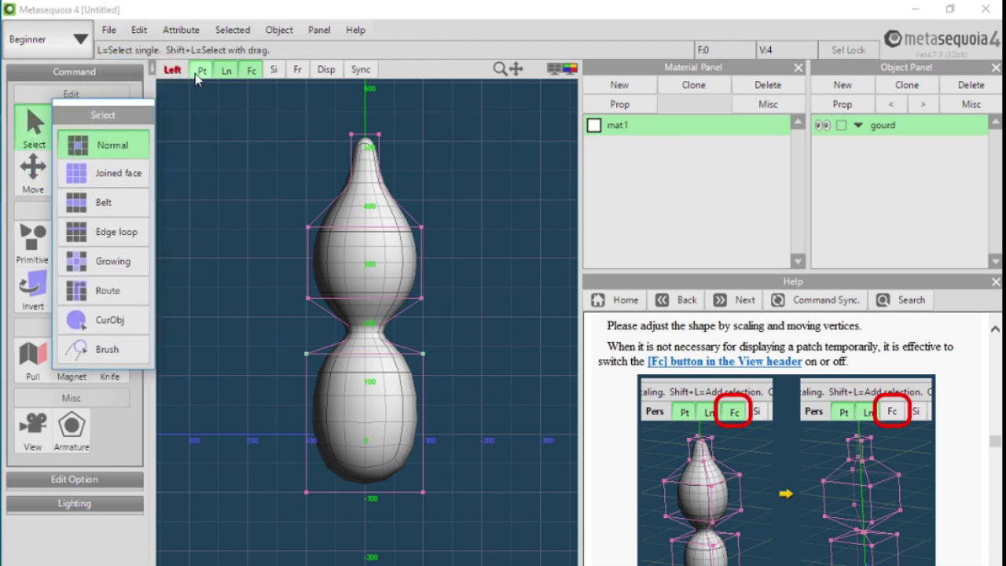
{"action": "left_click", "coordinate": [226, 70]}
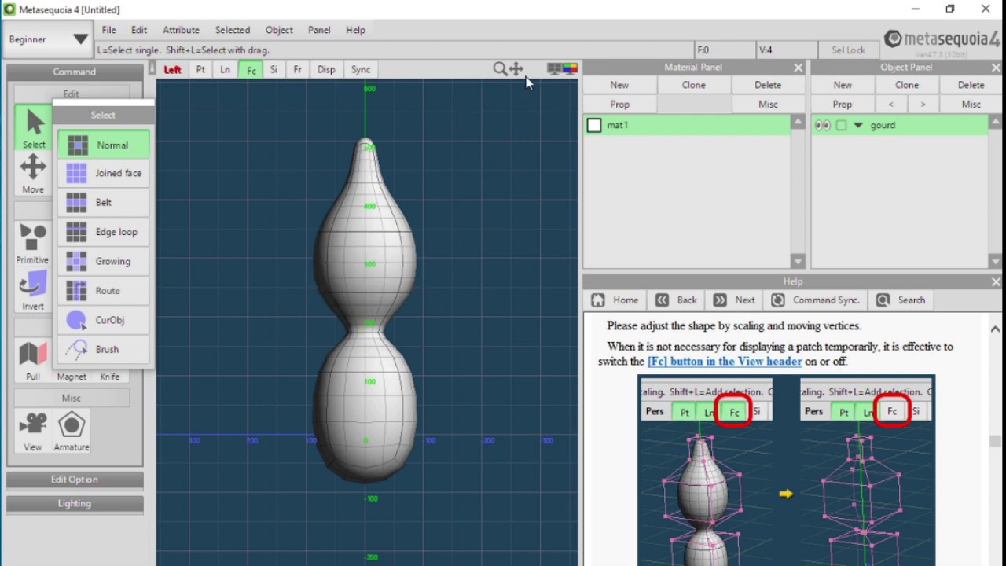
{"action": "left_click", "coordinate": [226, 70]}
{"action": "left_click", "coordinate": [201, 70]}
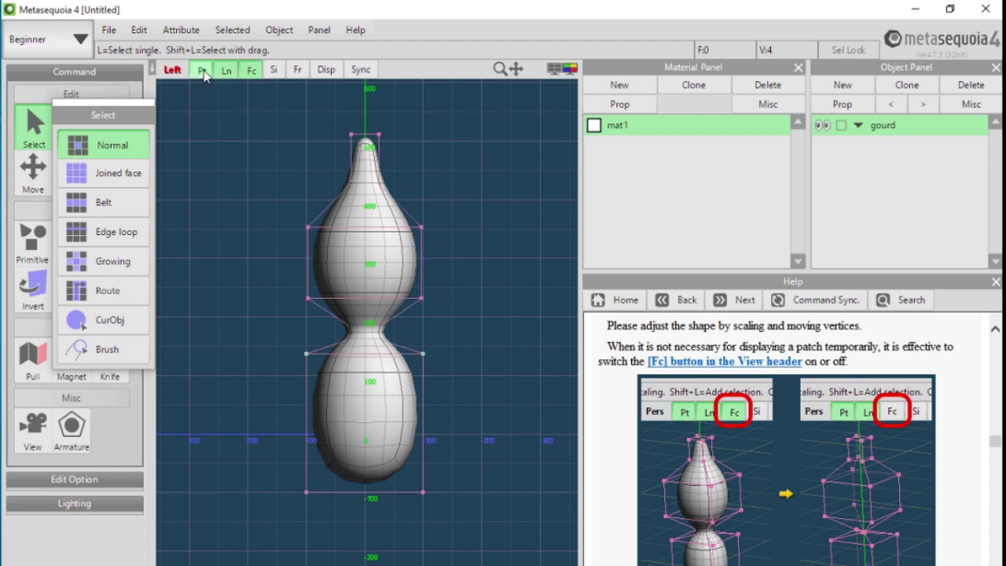
{"action": "left_click", "coordinate": [252, 75]}
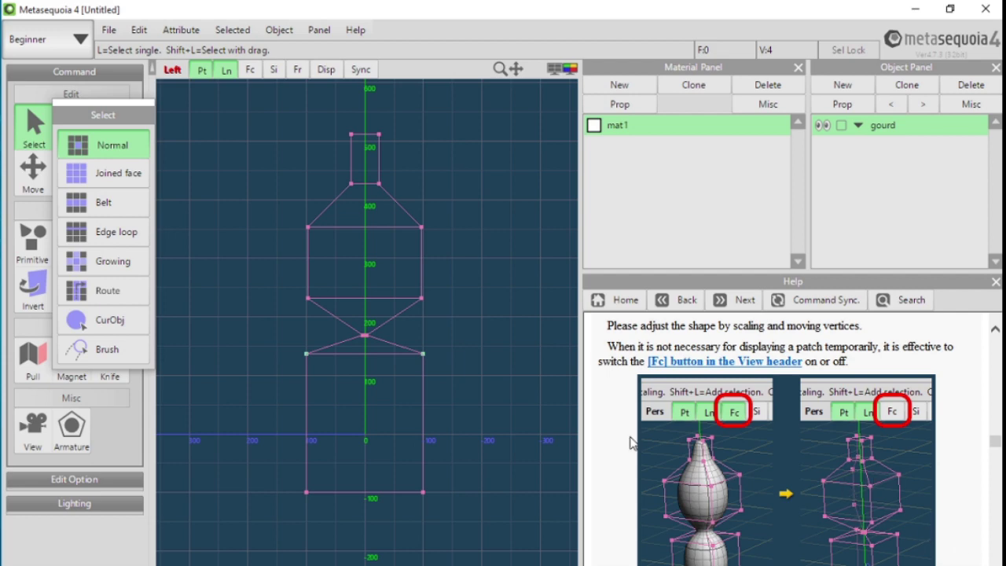
Switch to the perspective view, hide and restore the points and lines there, and hide the faces.
{"action": "left_click", "coordinate": [556, 73]}
{"action": "left_click", "coordinate": [569, 93]}
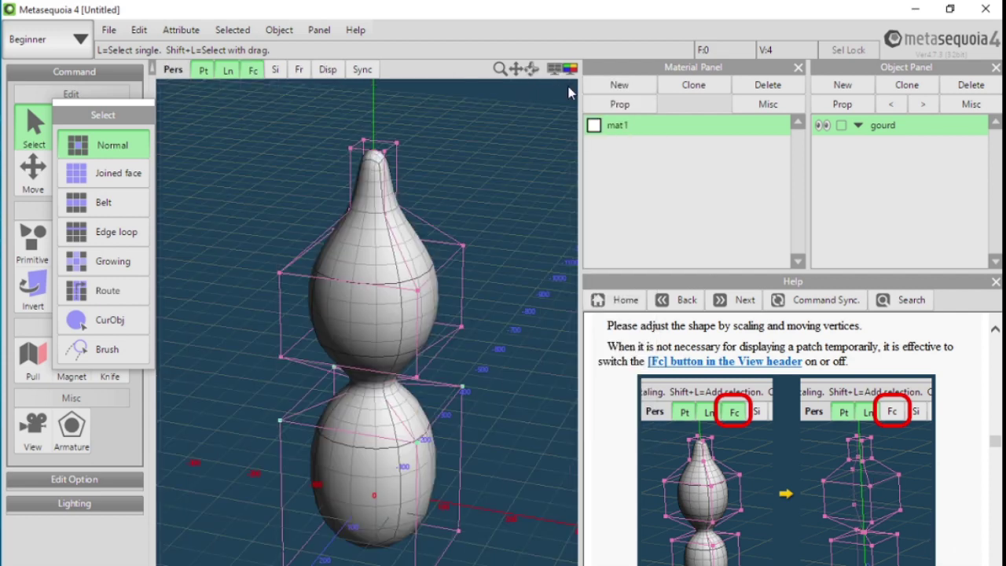
{"action": "left_click", "coordinate": [202, 70]}
{"action": "left_click", "coordinate": [226, 70]}
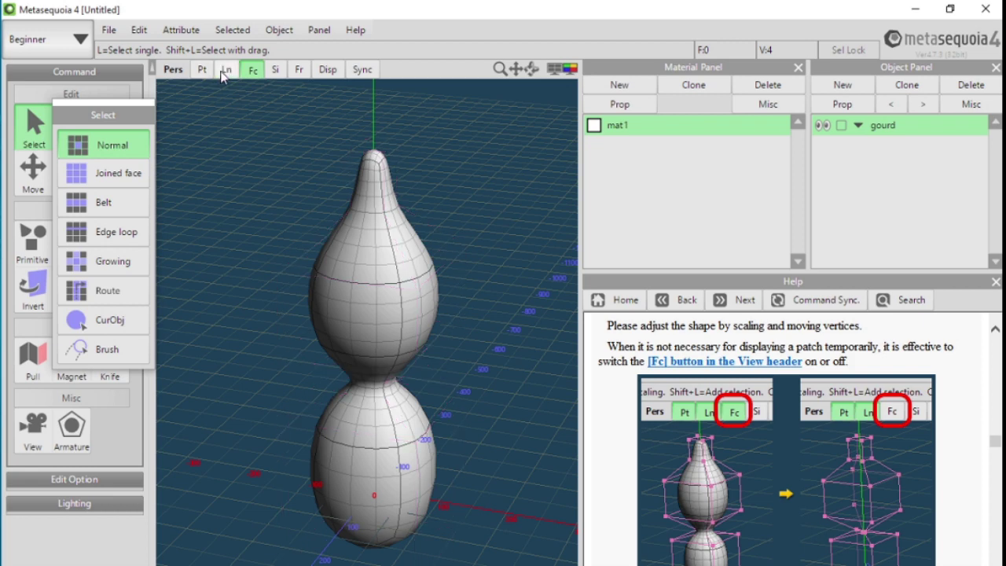
{"action": "left_click", "coordinate": [228, 70]}
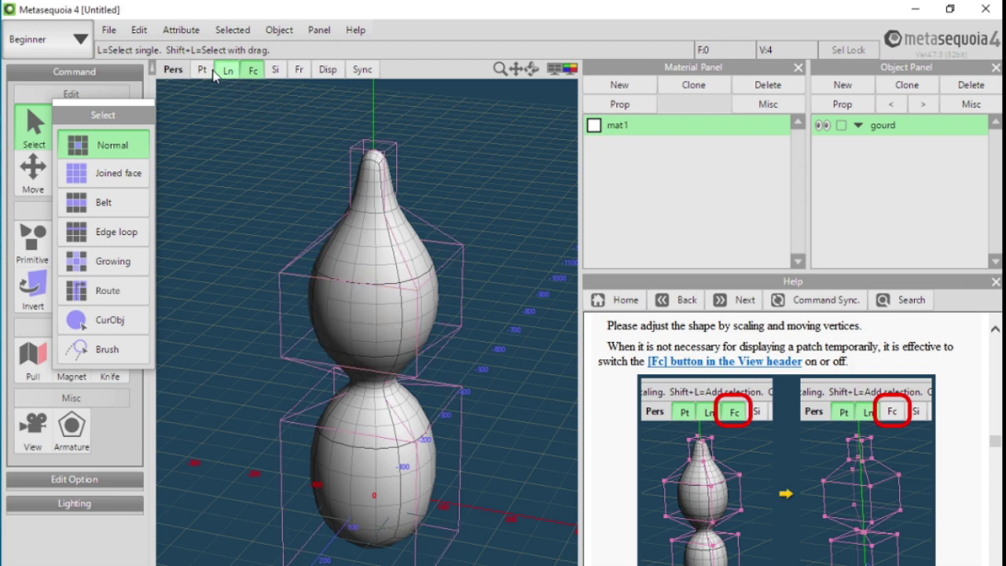
{"action": "left_click", "coordinate": [202, 70]}
{"action": "left_click", "coordinate": [253, 71]}
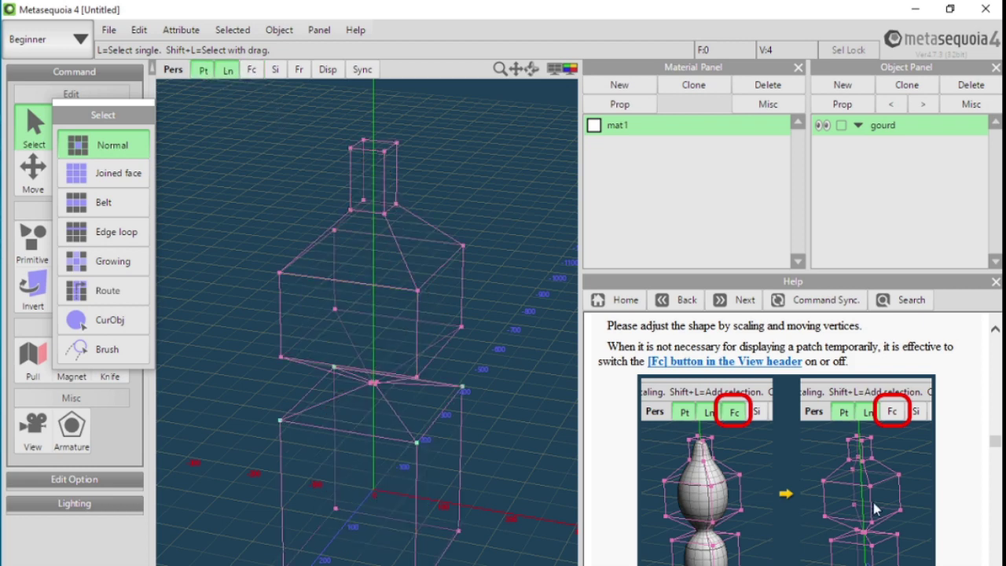
Read on to the tutorial's picture of the adjusted gourd cage and switch back to the Left view.
{"action": "scroll", "coordinate": [786, 440], "scroll_direction": "down", "scroll_amount": 4}
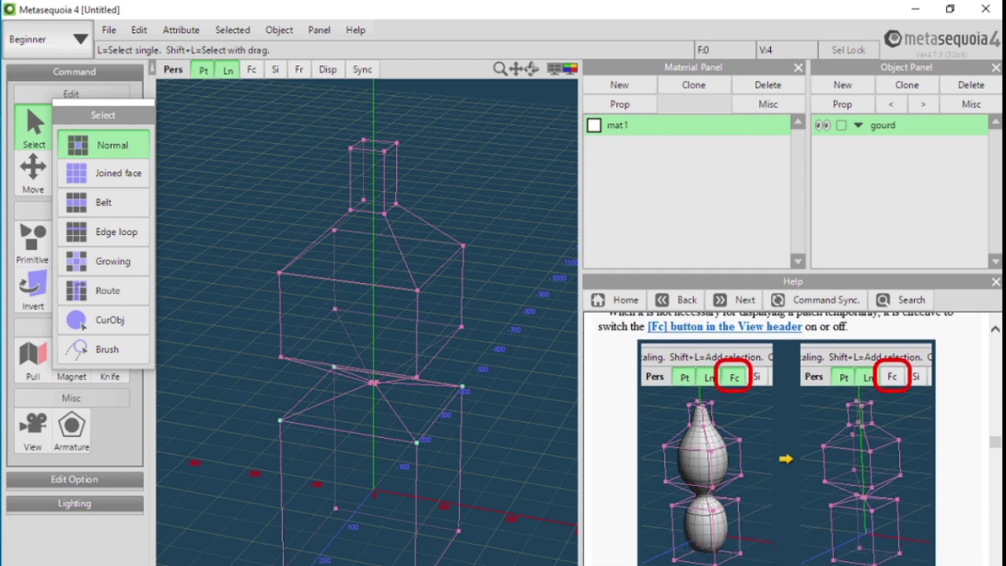
{"action": "scroll", "coordinate": [786, 440], "scroll_direction": "down", "scroll_amount": 5}
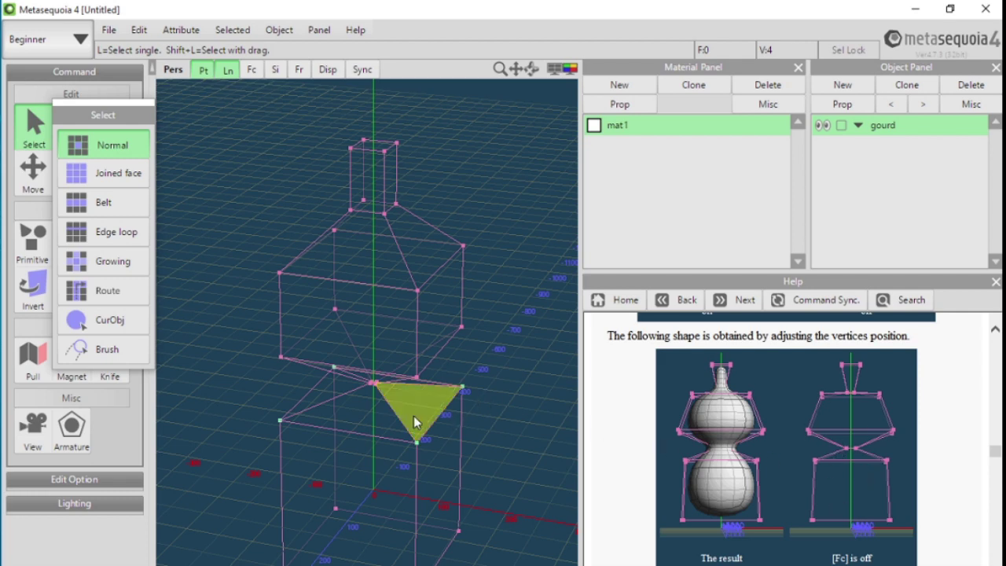
{"action": "left_click", "coordinate": [552, 70]}
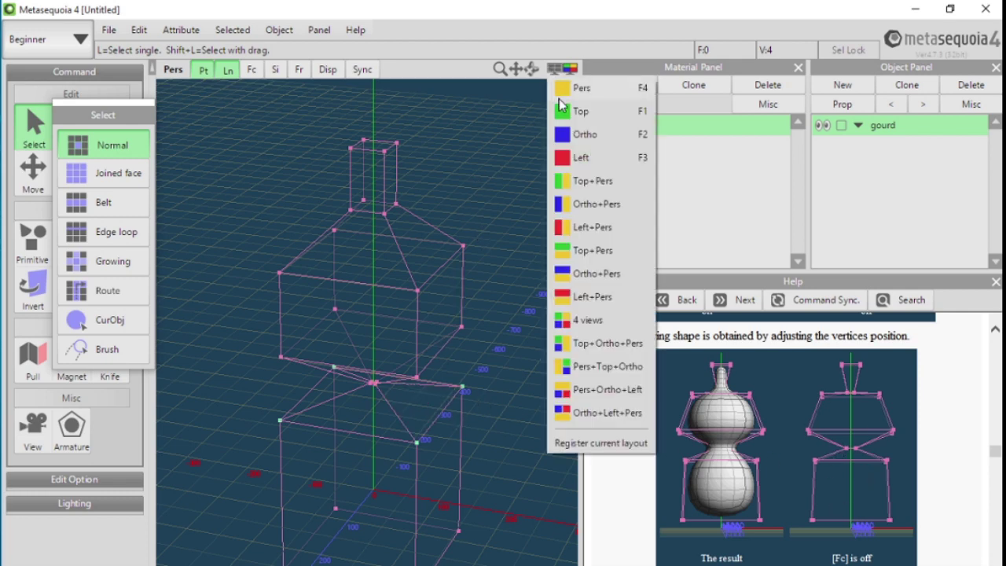
{"action": "left_click", "coordinate": [569, 154]}
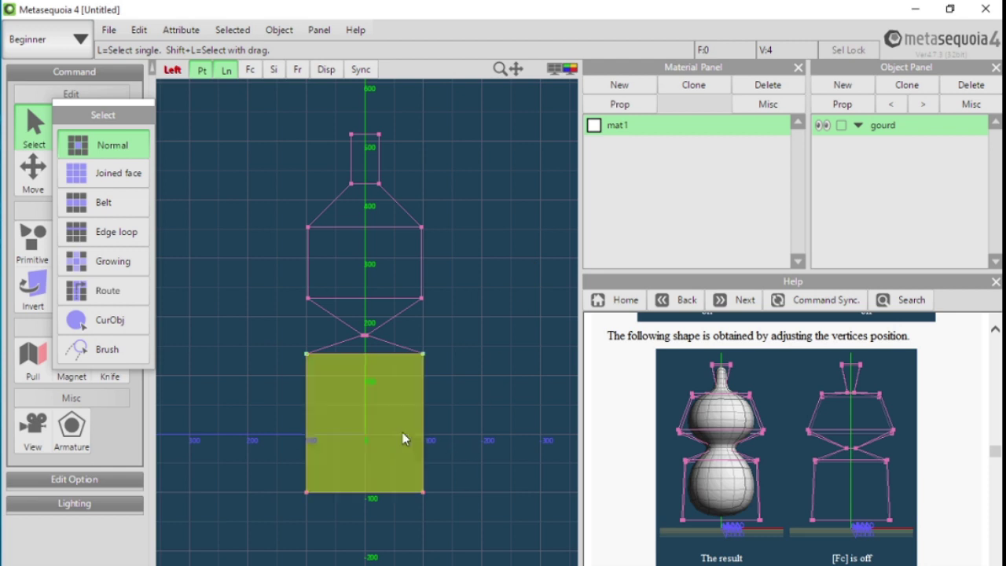
Select all the gourd's points with a rectangle, move them up by about 101.68, and clear the selection.
{"action": "left_click_drag", "start_coordinate": [245, 115], "coordinate": [489, 563]}
{"action": "left_click_drag", "start_coordinate": [103, 115], "coordinate": [54, 252]}
{"action": "left_click", "coordinate": [33, 181]}
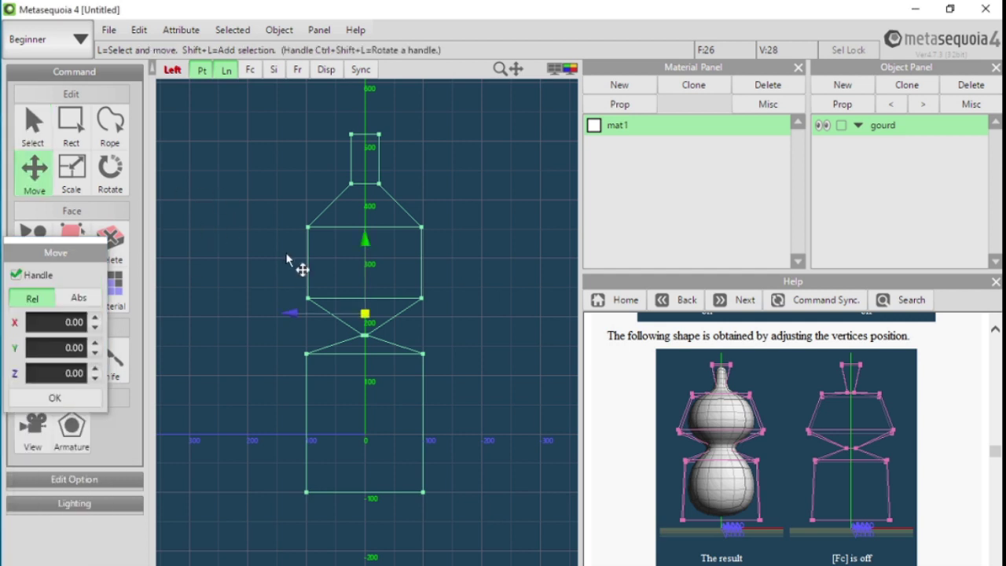
{"action": "left_click_drag", "start_coordinate": [364, 250], "coordinate": [372, 191]}
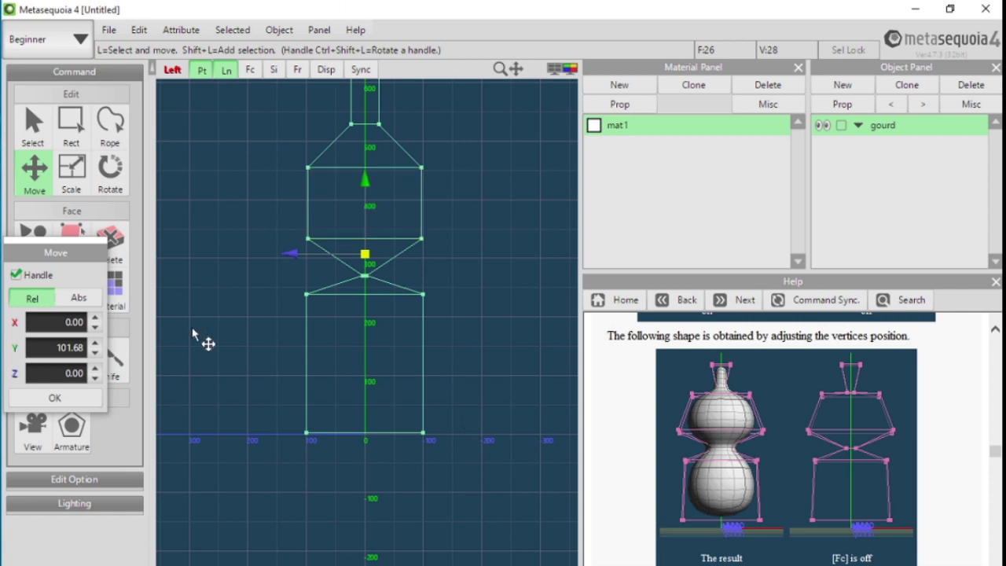
{"action": "left_click_drag", "start_coordinate": [516, 69], "coordinate": [481, 363]}
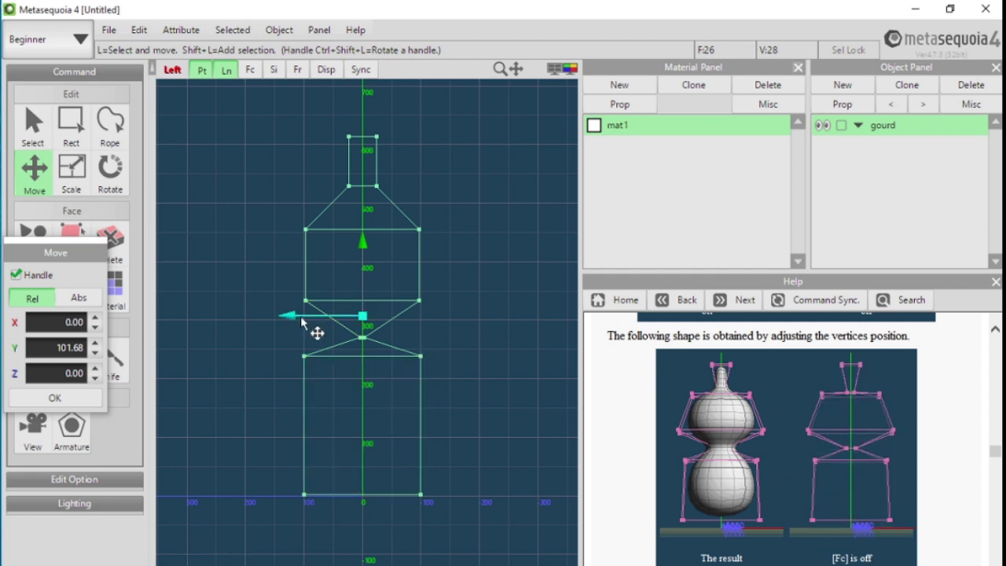
{"action": "left_click", "coordinate": [477, 304]}
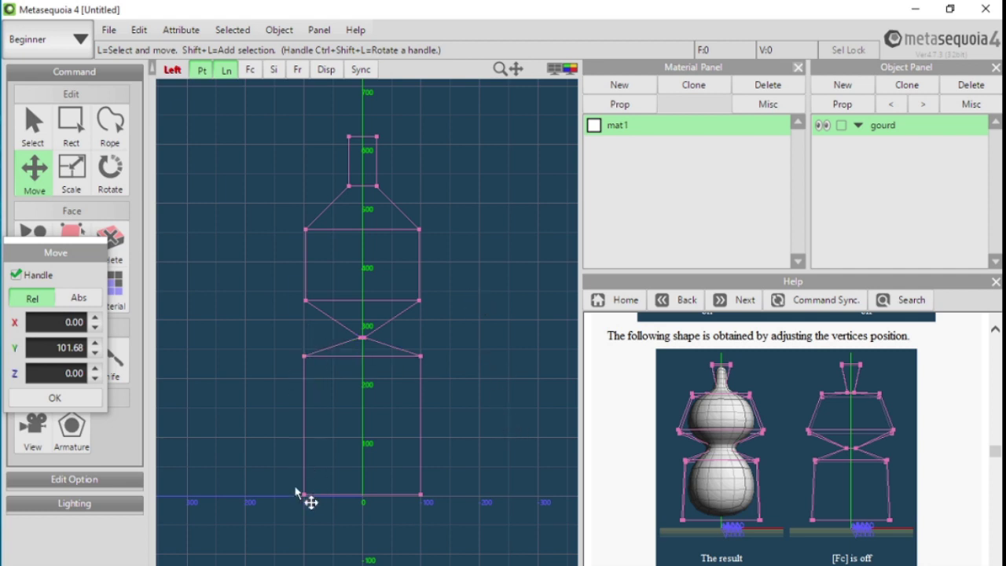
Select the four bottom points of the gourd, move them up by about 48.86, and clear the selection.
{"action": "left_click_drag", "start_coordinate": [276, 484], "coordinate": [478, 541]}
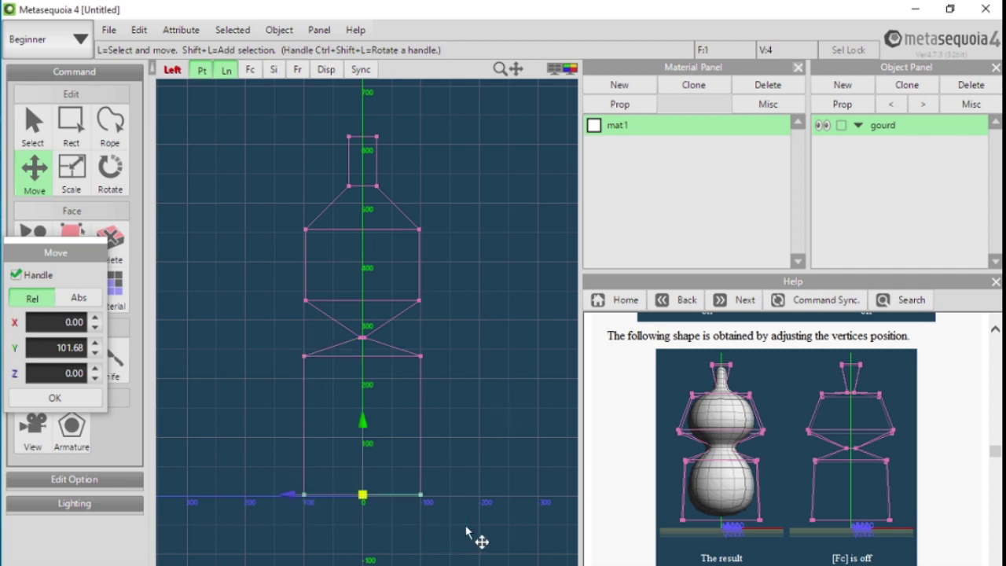
{"action": "left_click_drag", "start_coordinate": [363, 425], "coordinate": [368, 398]}
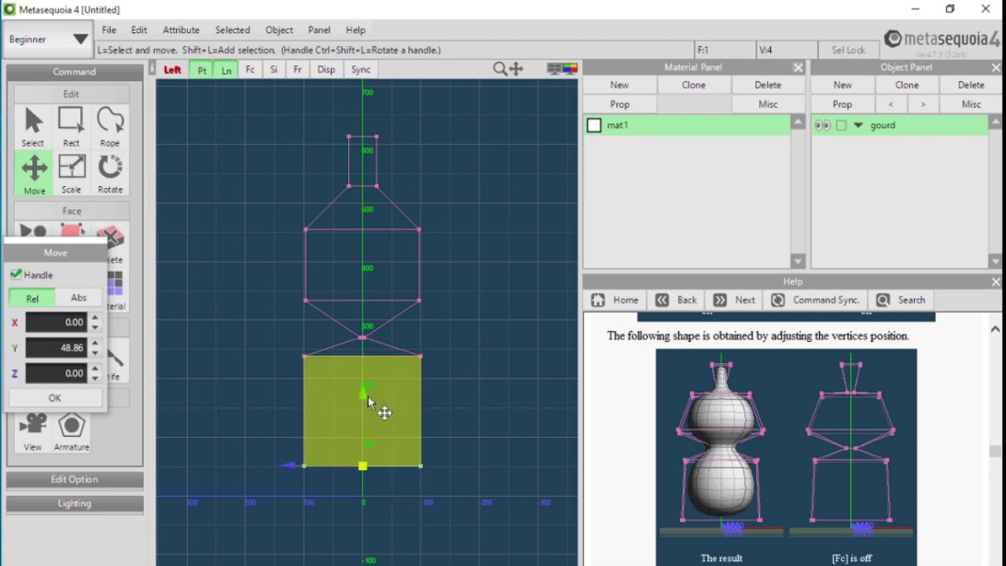
{"action": "left_click", "coordinate": [468, 356]}
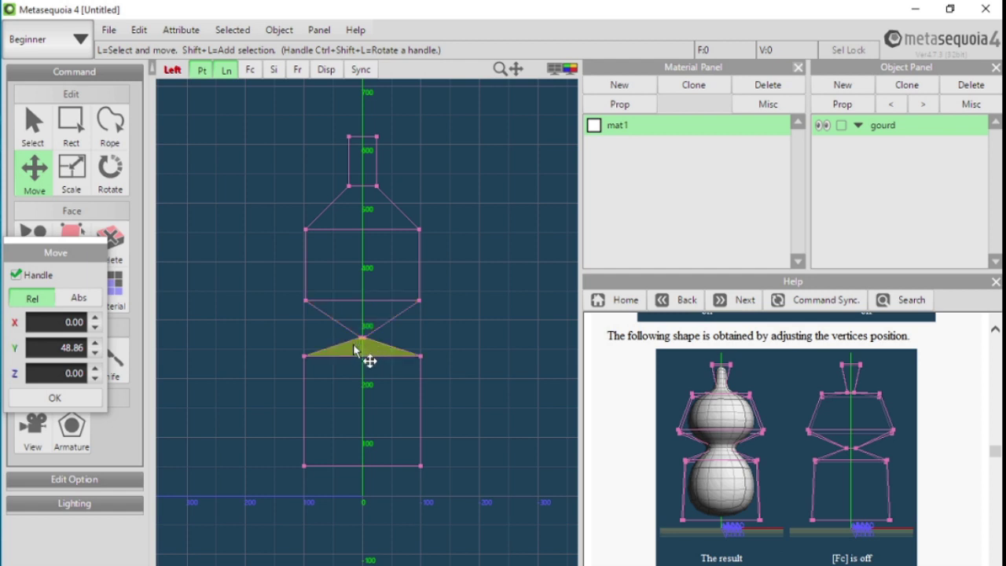
Select the four waist points with a rectangle, widen the waist by repeated scaling, finishing at about 1.37, and leave the Scale command.
{"action": "left_click_drag", "start_coordinate": [330, 326], "coordinate": [398, 348]}
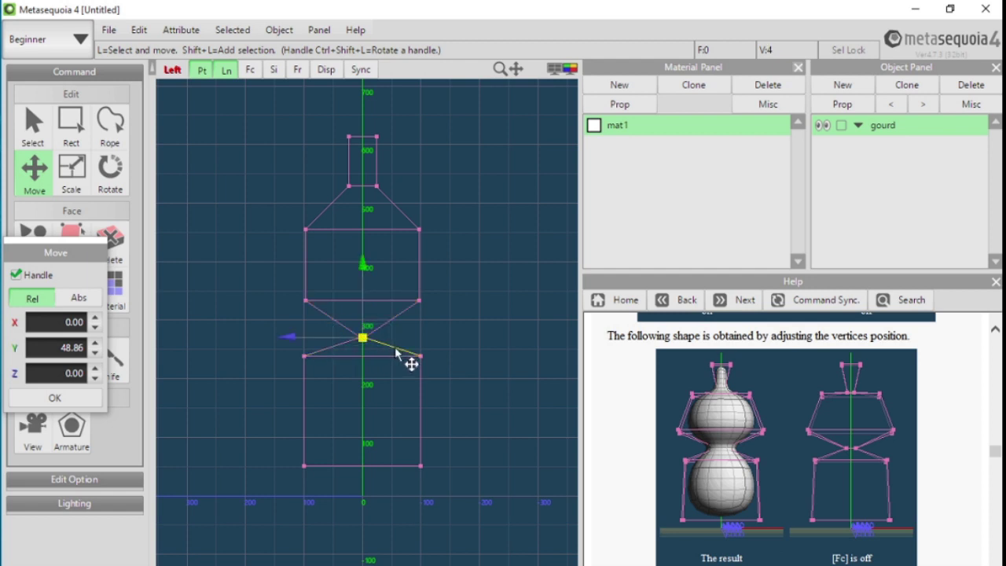
{"action": "left_click", "coordinate": [72, 167]}
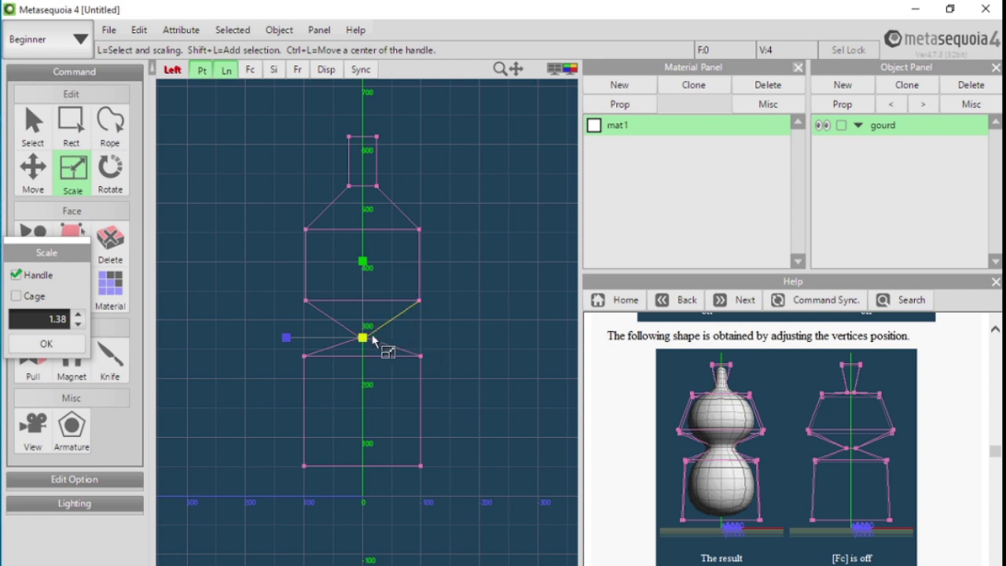
{"action": "left_click_drag", "start_coordinate": [372, 343], "coordinate": [486, 366]}
{"action": "left_click_drag", "start_coordinate": [363, 339], "coordinate": [425, 359]}
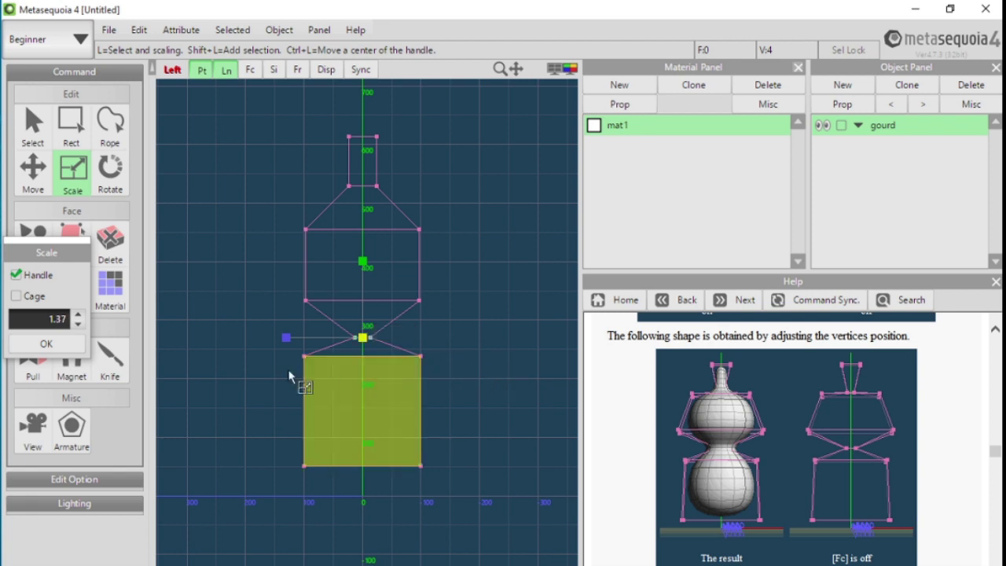
{"action": "left_click", "coordinate": [33, 128]}
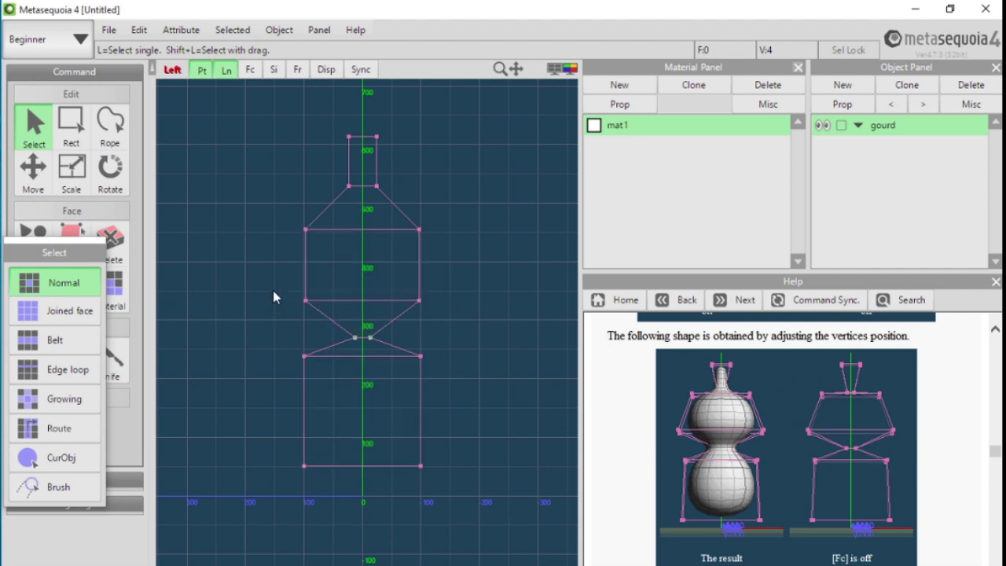
Select the four bottom points of the gourd's upper bulb and move them down by about 30.37.
{"action": "left_click_drag", "start_coordinate": [275, 287], "coordinate": [463, 311]}
{"action": "left_click", "coordinate": [33, 168]}
{"action": "left_click_drag", "start_coordinate": [364, 236], "coordinate": [364, 249]}
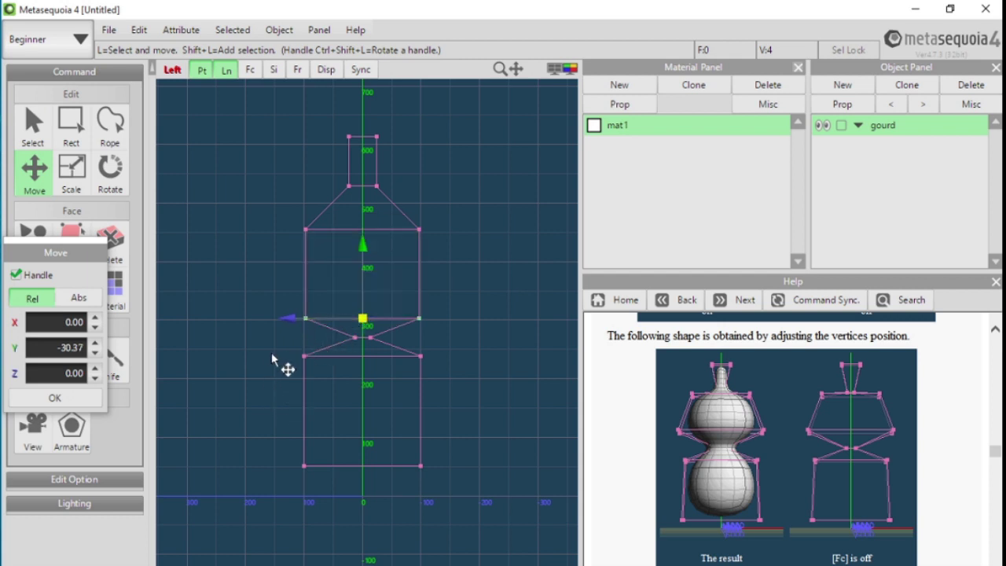
Move the lower bulb's four top points up by about 7.92 and its bottom points up by about 27.73.
{"action": "left_click_drag", "start_coordinate": [270, 341], "coordinate": [459, 383]}
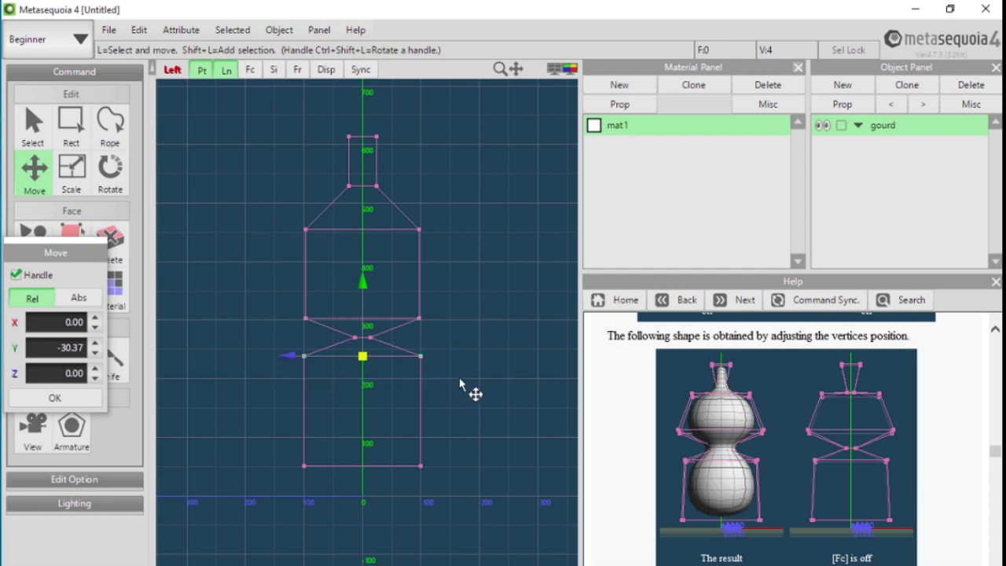
{"action": "left_click_drag", "start_coordinate": [362, 355], "coordinate": [361, 276]}
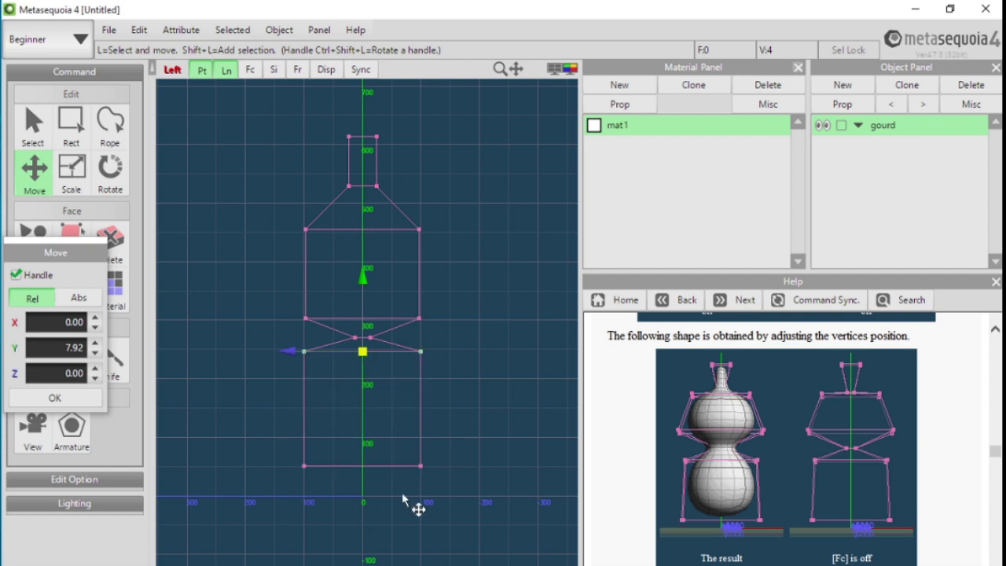
{"action": "left_click_drag", "start_coordinate": [288, 451], "coordinate": [475, 504]}
{"action": "left_click_drag", "start_coordinate": [369, 414], "coordinate": [381, 393]}
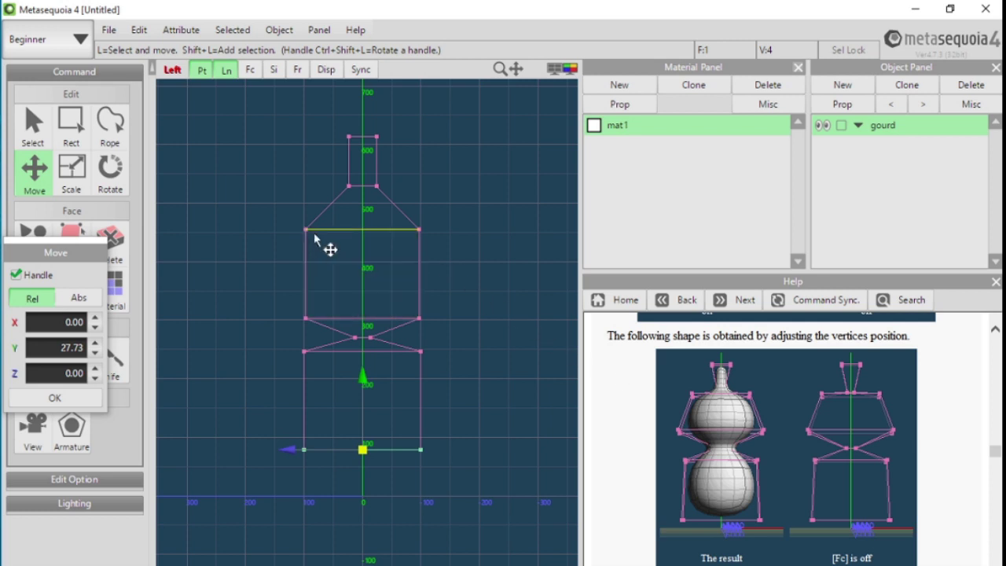
Select the four top points of the upper bulb, narrow them with Scale, and return to the Move command.
{"action": "left_click_drag", "start_coordinate": [287, 219], "coordinate": [440, 253]}
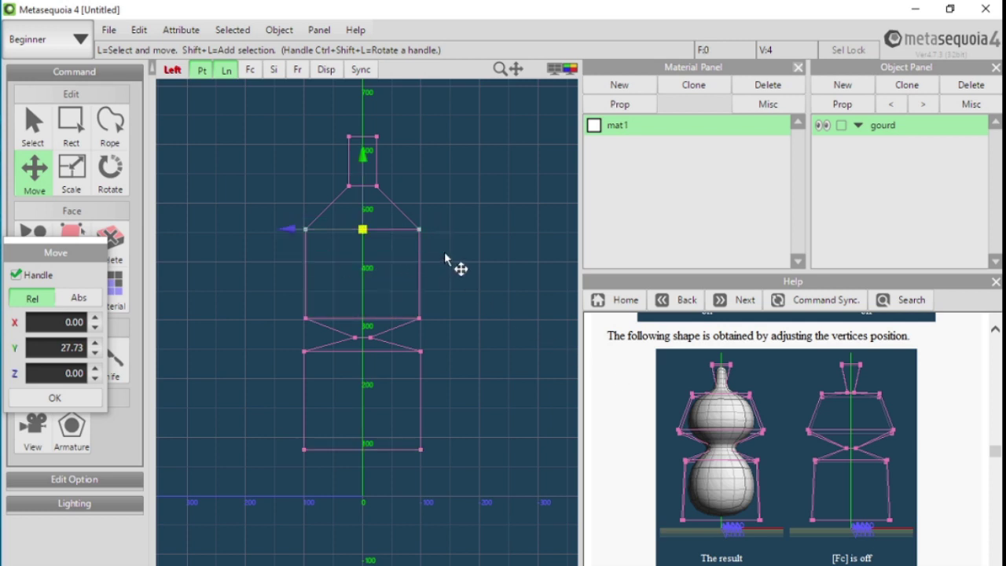
{"action": "left_click", "coordinate": [71, 169]}
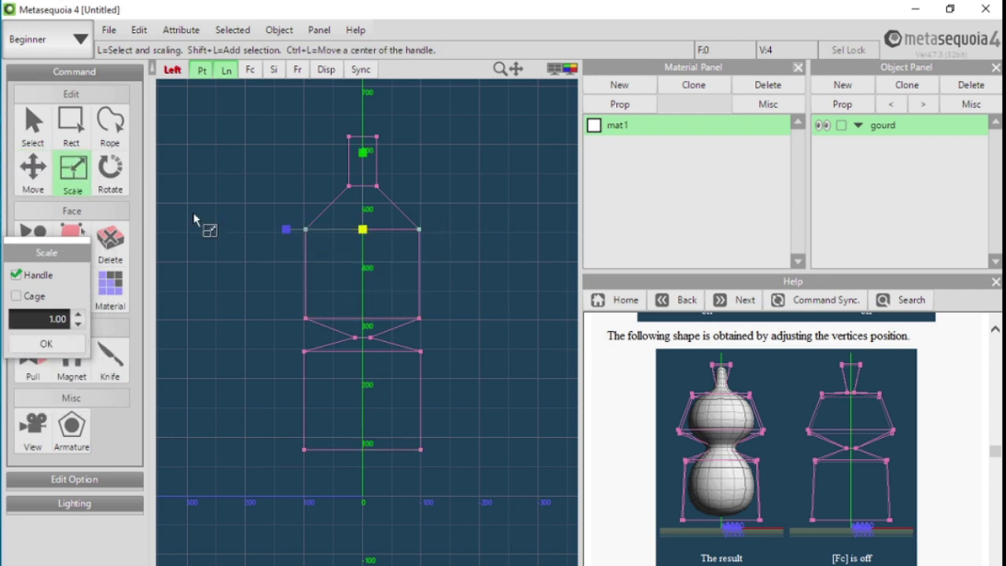
{"action": "left_click_drag", "start_coordinate": [362, 229], "coordinate": [328, 247]}
{"action": "left_click", "coordinate": [33, 167]}
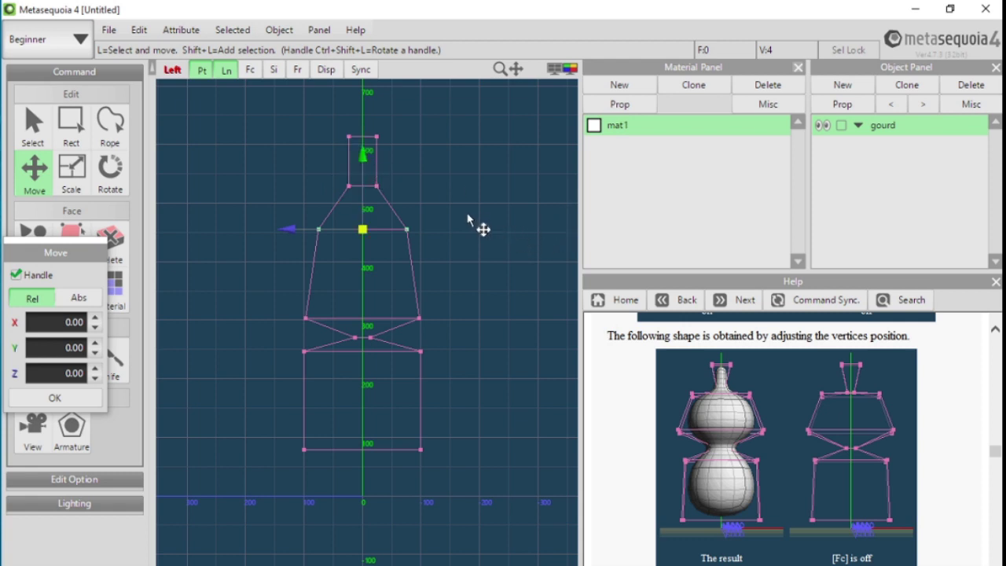
Clear the selection, select the four points at the base of the neck, and scale them to about 0.49.
{"action": "left_click", "coordinate": [339, 130]}
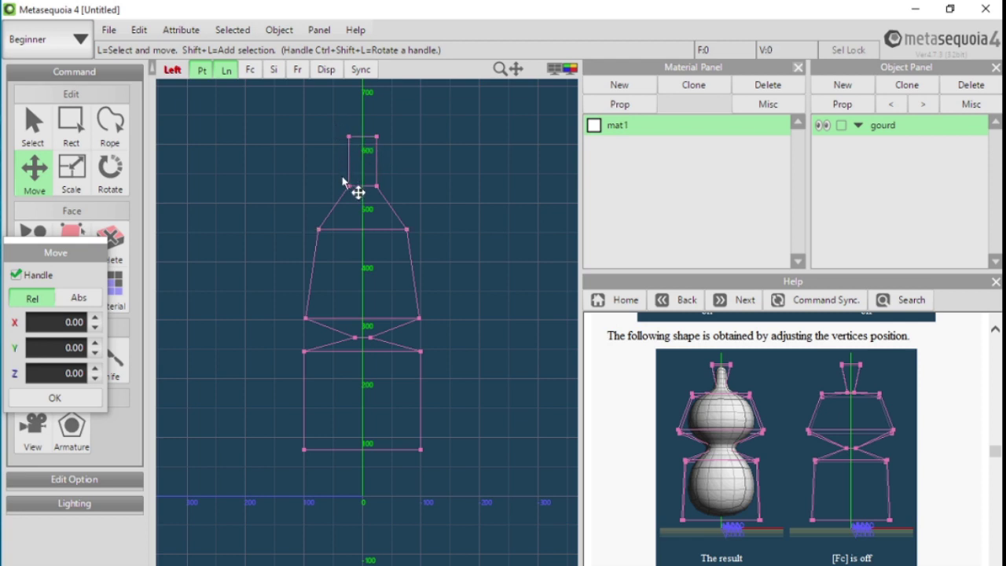
{"action": "left_click_drag", "start_coordinate": [343, 183], "coordinate": [406, 218]}
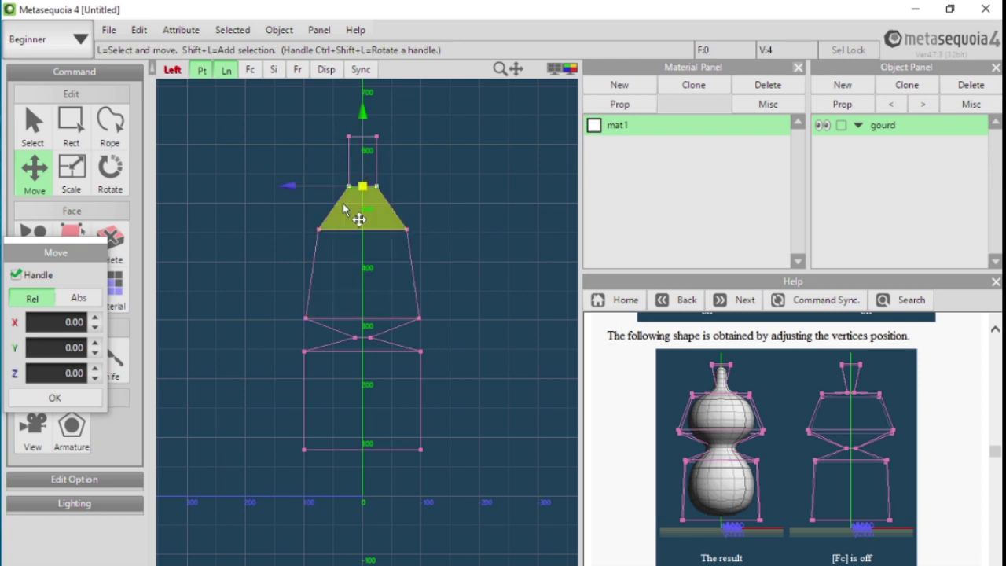
{"action": "left_click", "coordinate": [70, 180]}
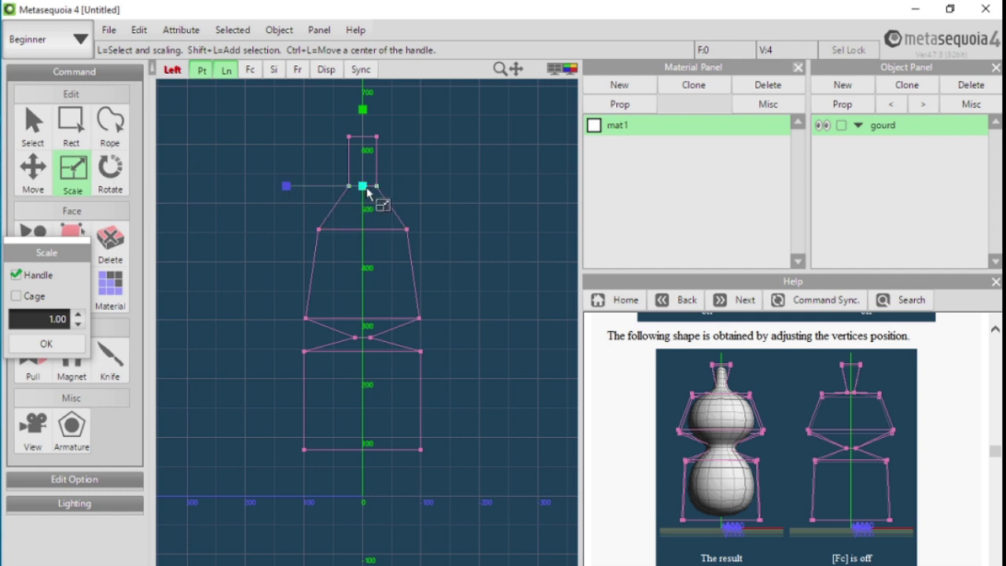
{"action": "left_click_drag", "start_coordinate": [365, 189], "coordinate": [256, 184]}
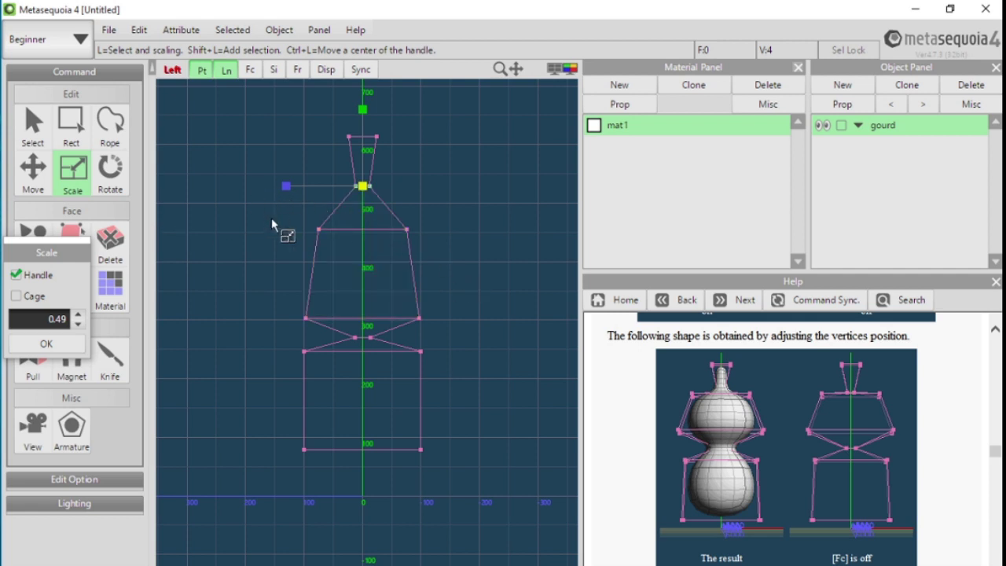
Try to lower the neck's base points by about 75.27 and the upper bulb's top points along with them.
{"action": "left_click", "coordinate": [32, 185]}
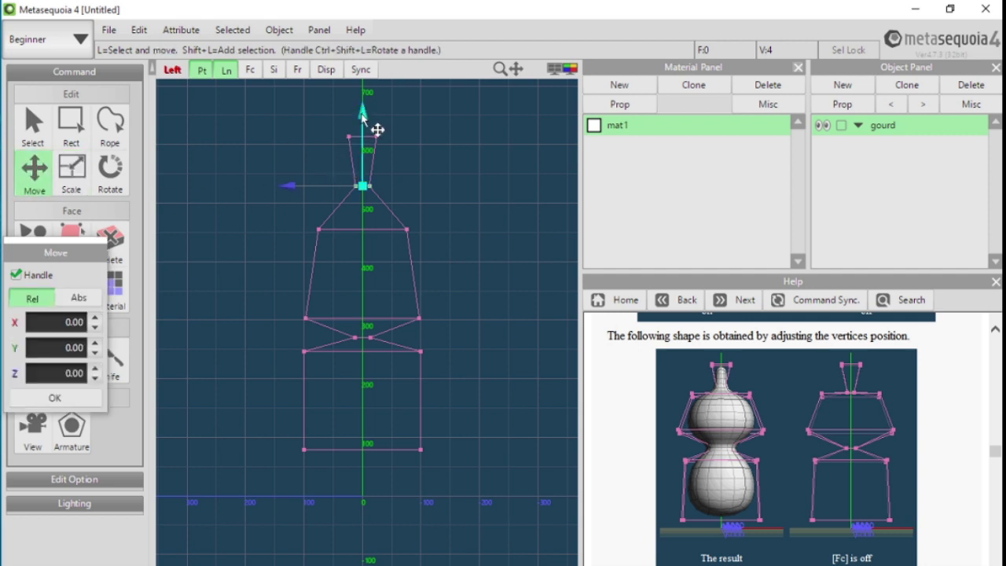
{"action": "left_click_drag", "start_coordinate": [361, 114], "coordinate": [357, 161]}
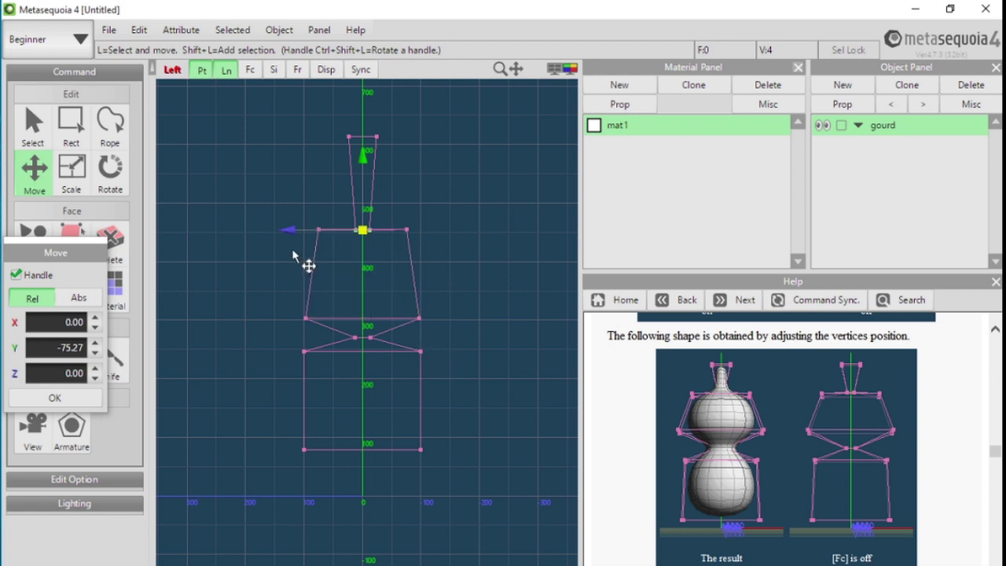
{"action": "left_click_drag", "start_coordinate": [259, 206], "coordinate": [454, 270]}
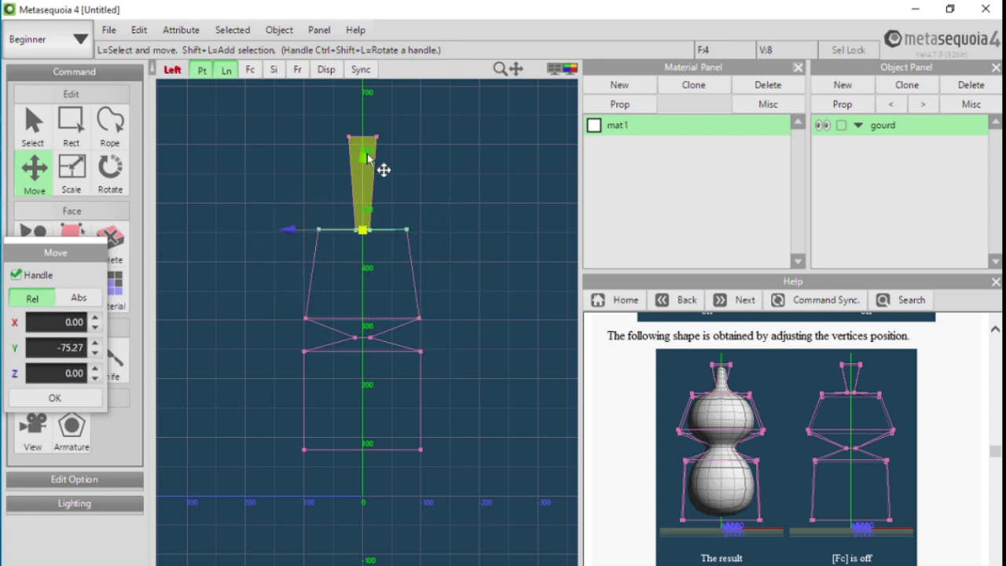
{"action": "left_click_drag", "start_coordinate": [360, 153], "coordinate": [363, 178]}
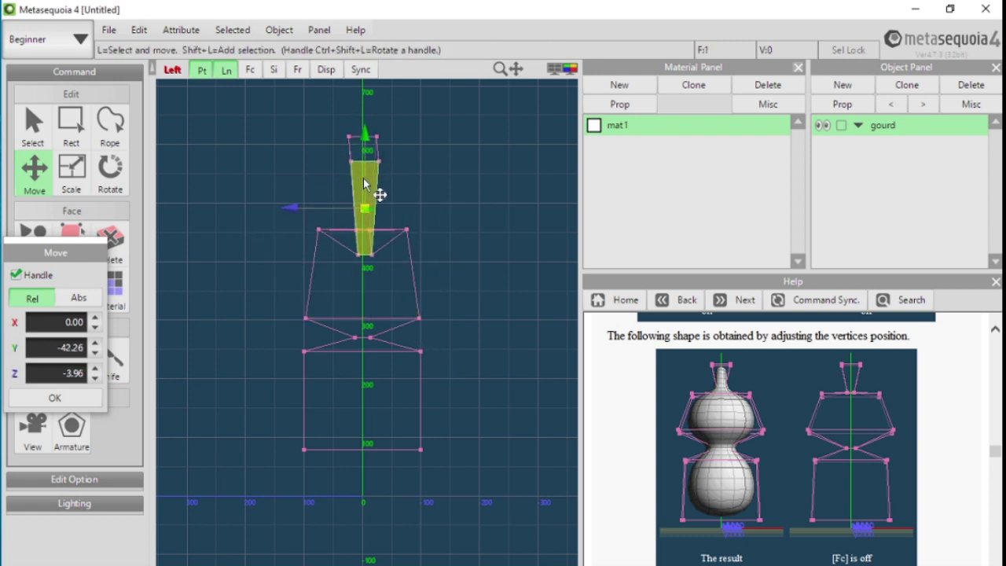
Undo the last two moves on the gourd's neck.
{"action": "left_click", "coordinate": [218, 104]}
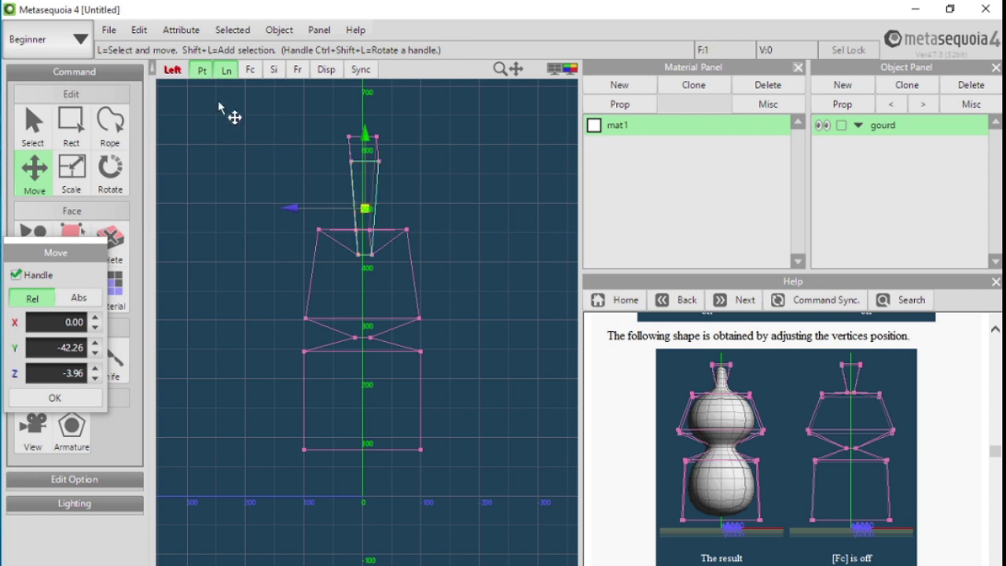
{"action": "left_click", "coordinate": [144, 35]}
{"action": "left_click", "coordinate": [152, 54]}
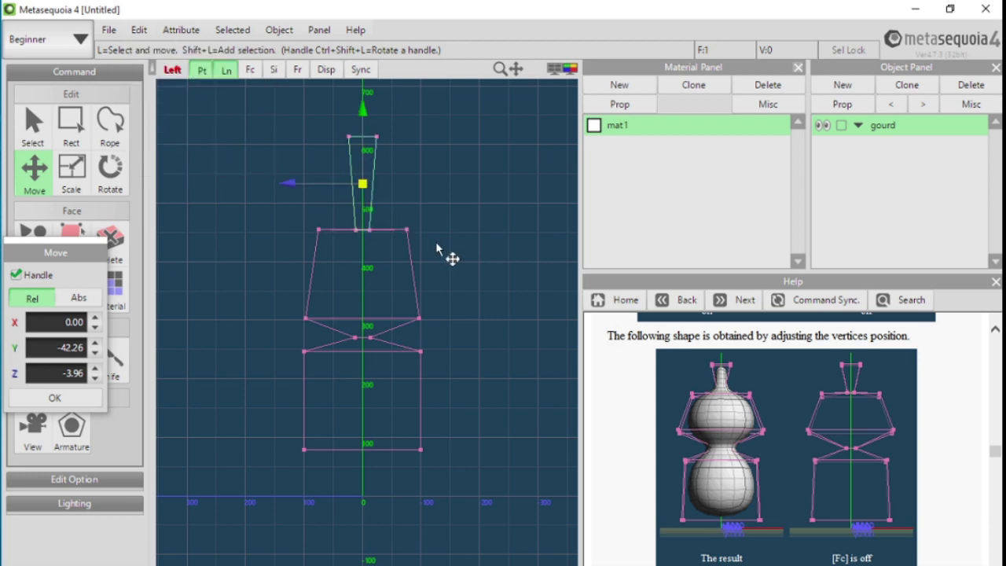
{"action": "left_click", "coordinate": [138, 32]}
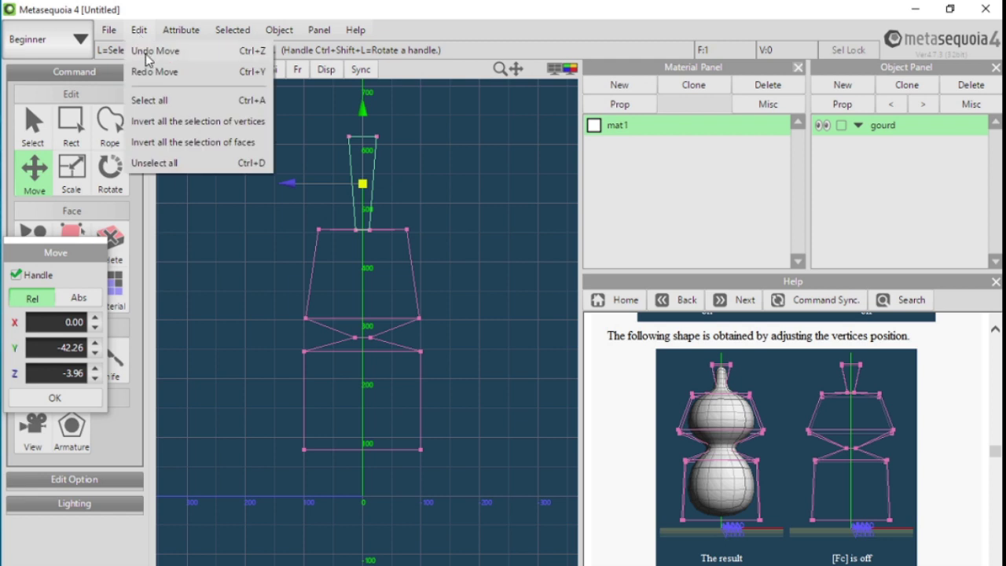
{"action": "left_click", "coordinate": [152, 71]}
{"action": "left_click", "coordinate": [385, 260]}
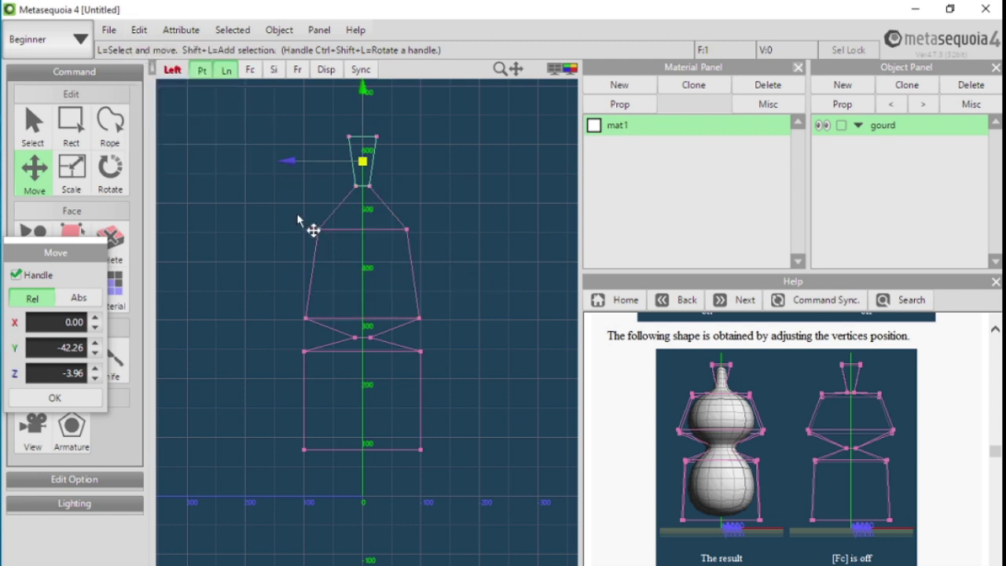
Move the upper bulb's top points down by about 48.86 and the neck's base points down by about 125.45.
{"action": "left_click_drag", "start_coordinate": [299, 218], "coordinate": [440, 265]}
{"action": "left_click_drag", "start_coordinate": [363, 157], "coordinate": [366, 191]}
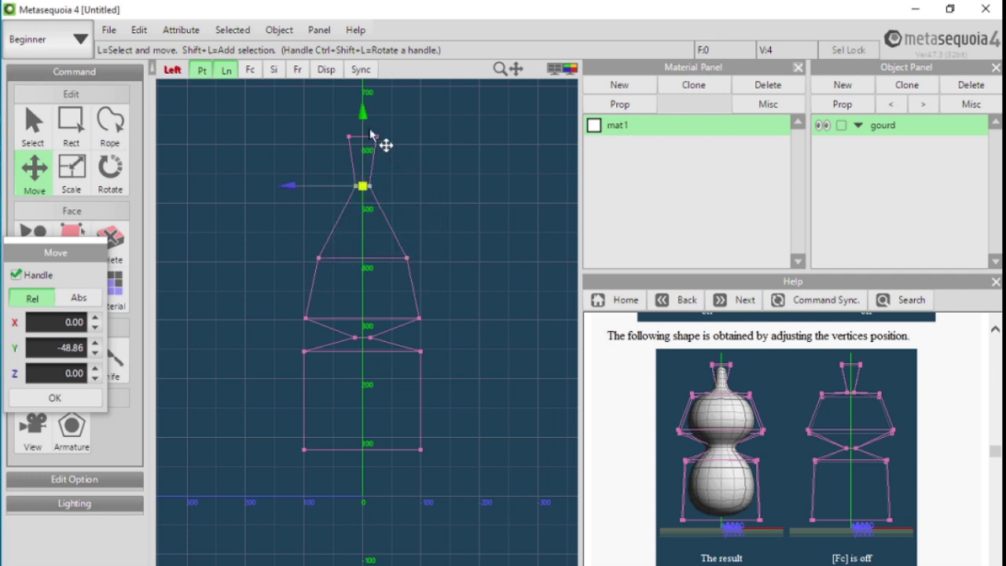
{"action": "left_click_drag", "start_coordinate": [364, 119], "coordinate": [366, 197]}
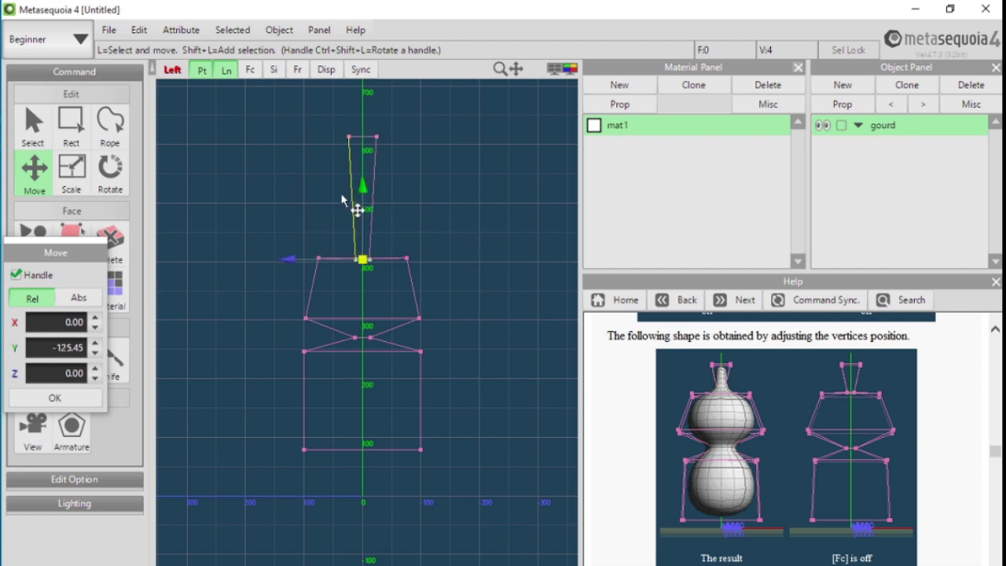
Select the neck's four top points, scale them to about 0.94, and select the points at the neck's base.
{"action": "left_click_drag", "start_coordinate": [320, 121], "coordinate": [421, 185]}
{"action": "left_click", "coordinate": [72, 168]}
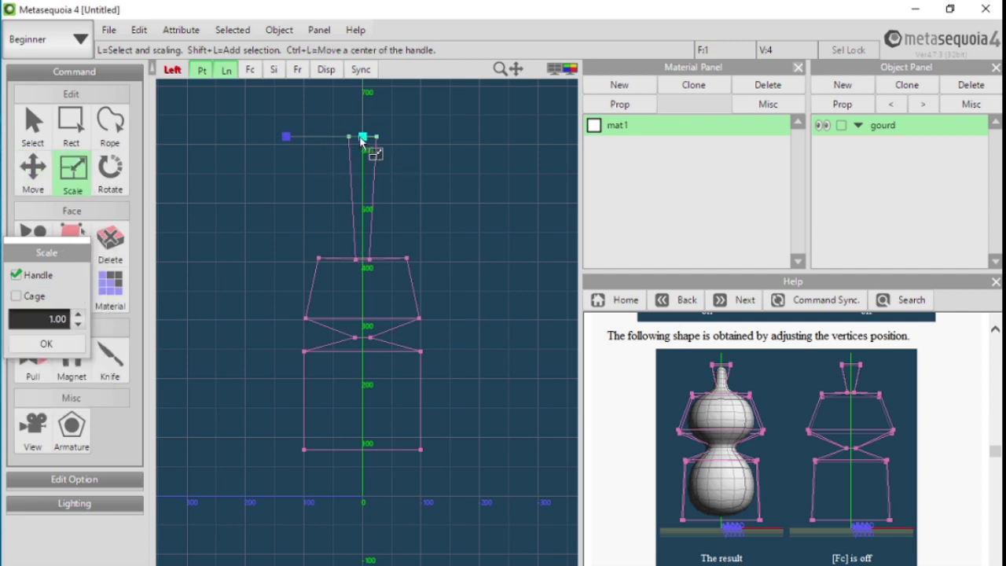
{"action": "mouse_move", "coordinate": [362, 138]}
{"action": "left_mouse_down"}
{"action": "mouse_move", "coordinate": [371, 141]}
{"action": "mouse_move", "coordinate": [345, 143]}
{"action": "left_mouse_up"}
{"action": "mouse_move", "coordinate": [346, 247]}
{"action": "left_mouse_down"}
{"action": "mouse_move", "coordinate": [359, 269]}
{"action": "mouse_move", "coordinate": [393, 285]}
{"action": "mouse_move", "coordinate": [356, 263]}
{"action": "left_mouse_up"}
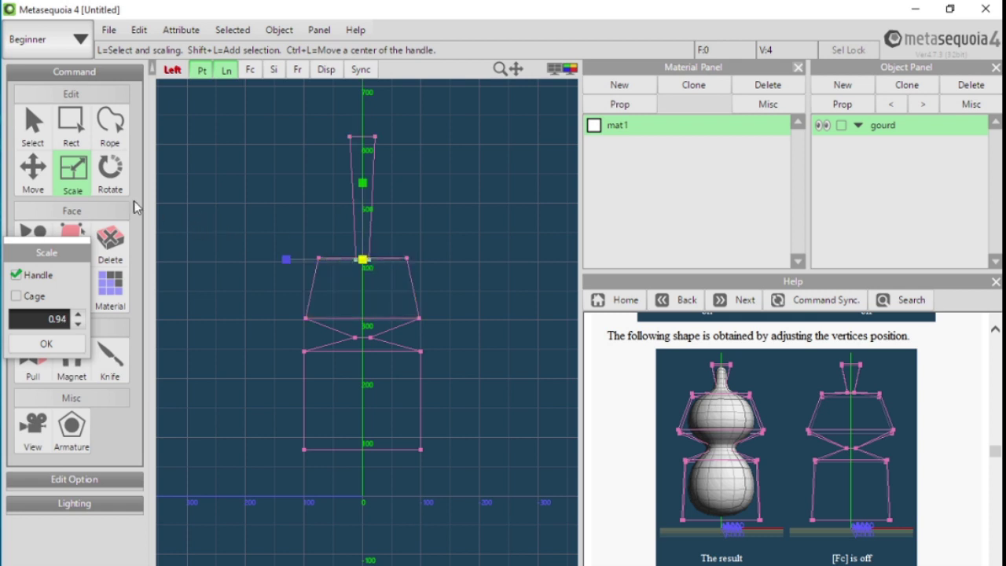
Shorten the neck by selecting its four top points and moving them down by about 139.97.
{"action": "left_click", "coordinate": [33, 168]}
{"action": "left_click_drag", "start_coordinate": [315, 129], "coordinate": [399, 159]}
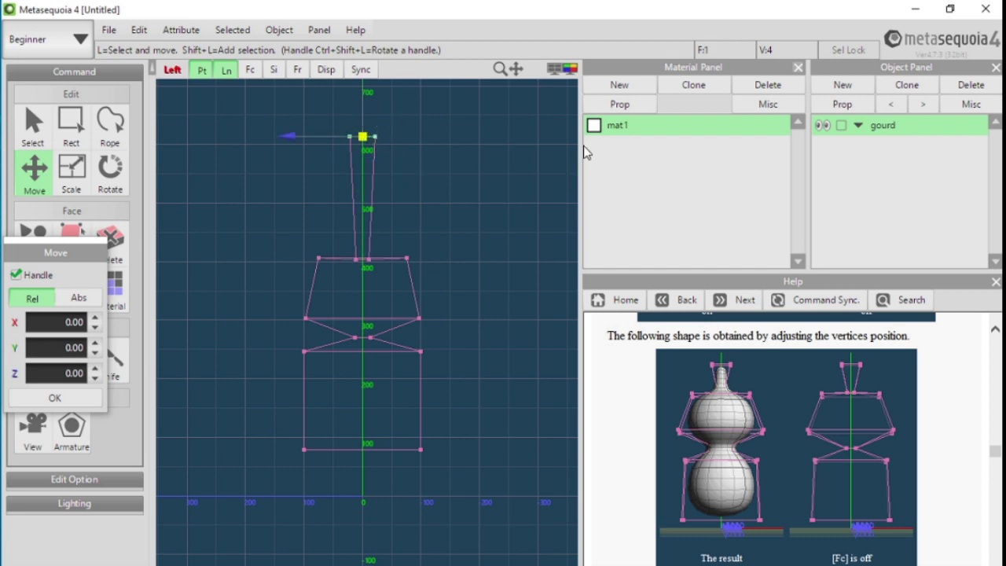
{"action": "left_click_drag", "start_coordinate": [515, 68], "coordinate": [515, 109]}
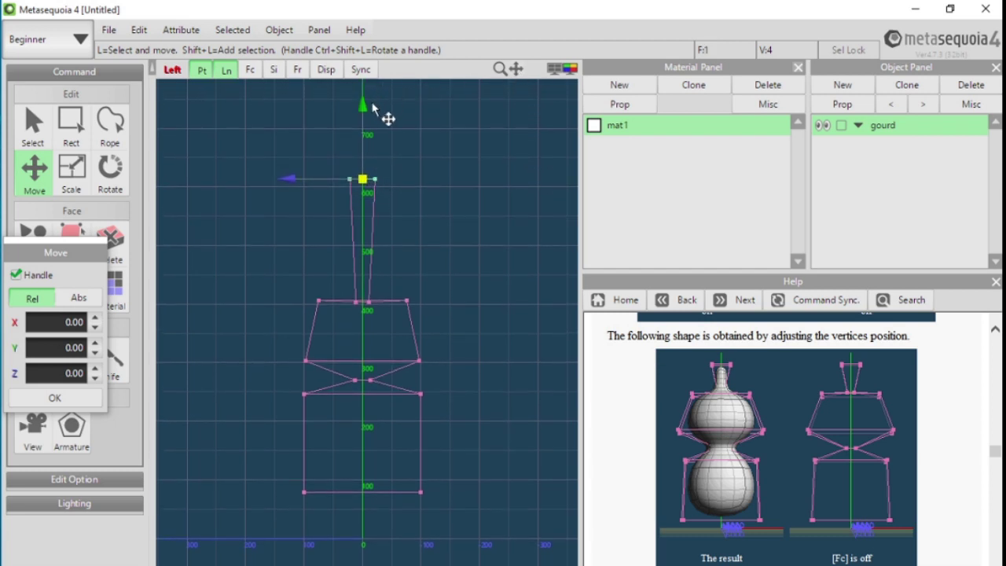
{"action": "left_click_drag", "start_coordinate": [363, 107], "coordinate": [362, 191]}
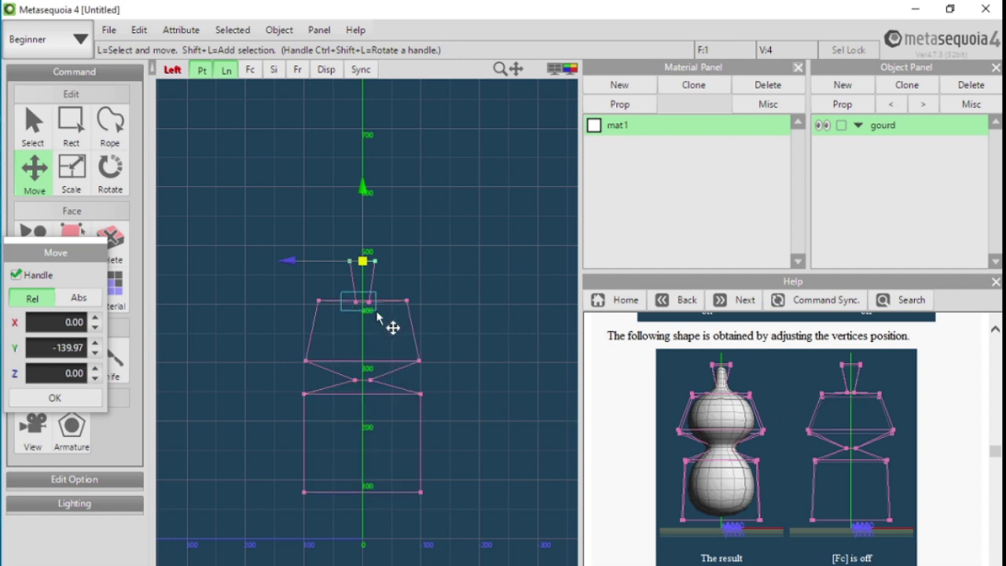
Select the four points at the base of the neck and scale them to about 0.74.
{"action": "left_click", "coordinate": [349, 314]}
{"action": "left_click", "coordinate": [72, 168]}
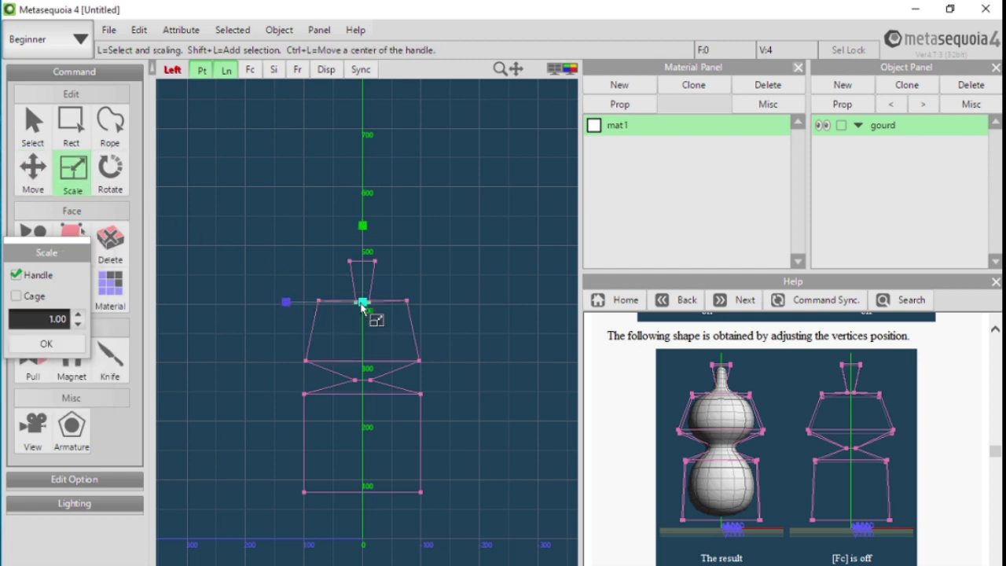
{"action": "left_click_drag", "start_coordinate": [363, 306], "coordinate": [319, 317]}
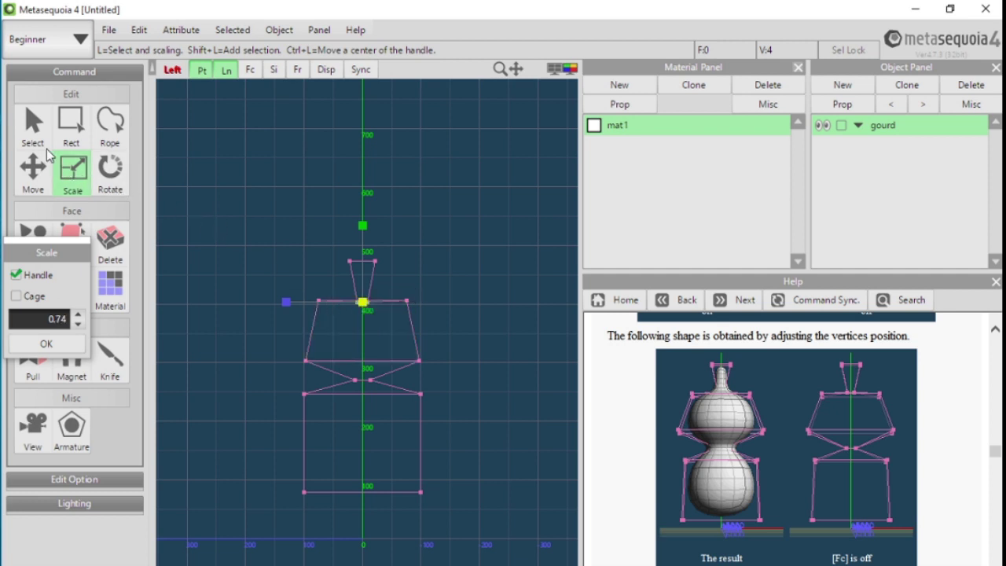
Select the neck's four top points and move them down by about 11.88.
{"action": "left_click", "coordinate": [33, 124]}
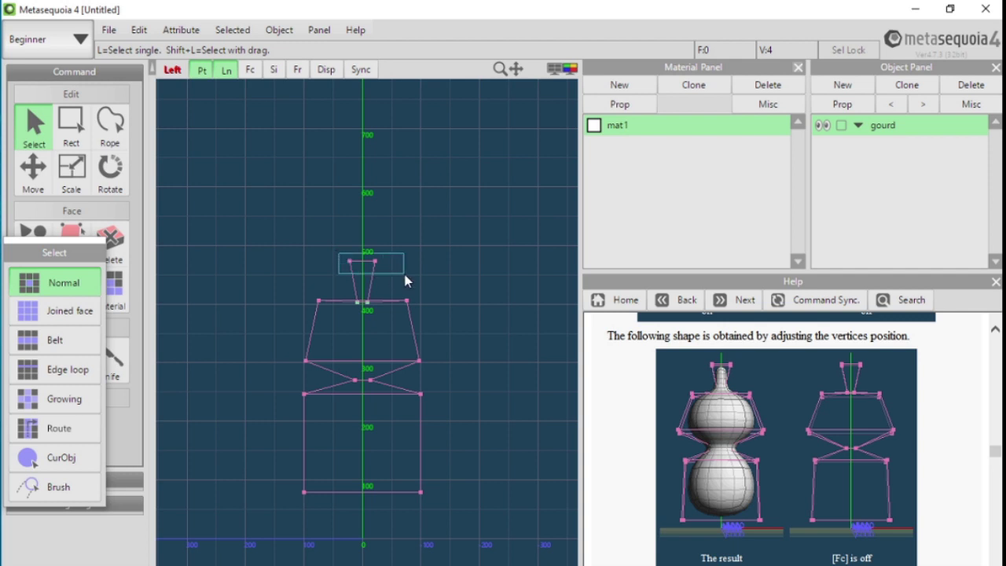
{"action": "left_click_drag", "start_coordinate": [406, 281], "coordinate": [405, 277]}
{"action": "left_click", "coordinate": [34, 167]}
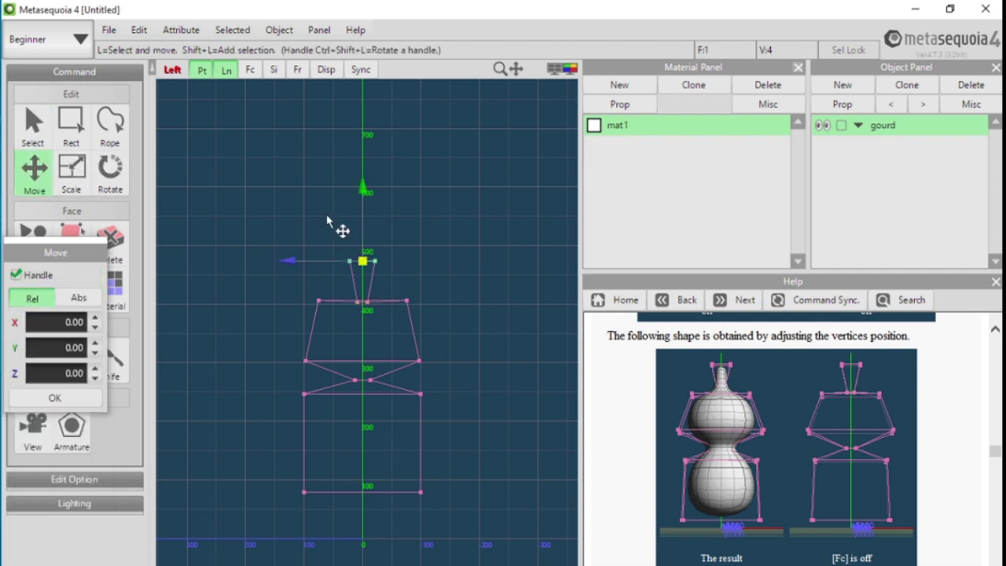
{"action": "left_click_drag", "start_coordinate": [362, 192], "coordinate": [362, 200]}
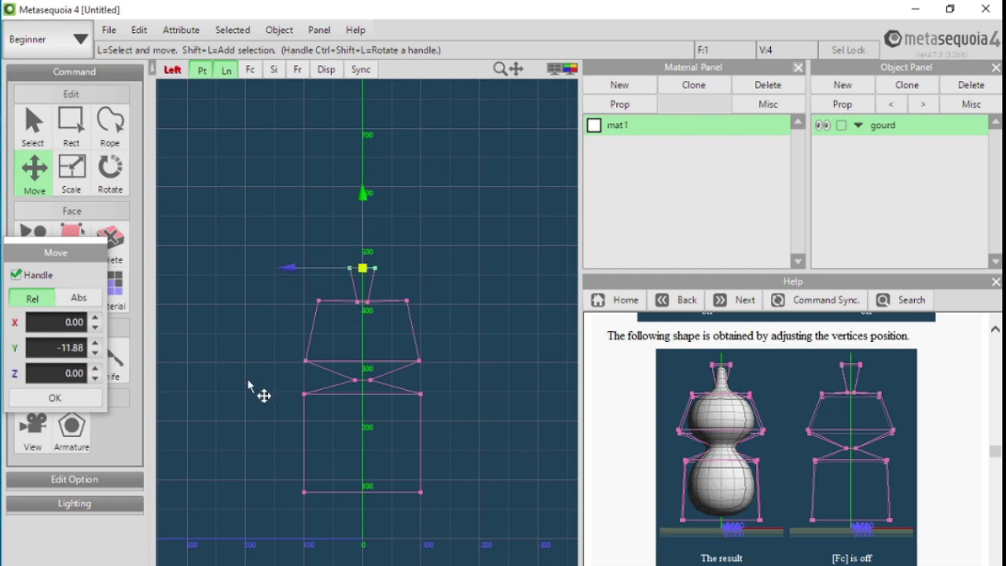
Move the neck's base and upper bulb's top points down by about 7.92, and the gourd's bottom points up by about 17.17.
{"action": "left_click_drag", "start_coordinate": [306, 296], "coordinate": [436, 326]}
{"action": "left_click_drag", "start_coordinate": [362, 231], "coordinate": [362, 236]}
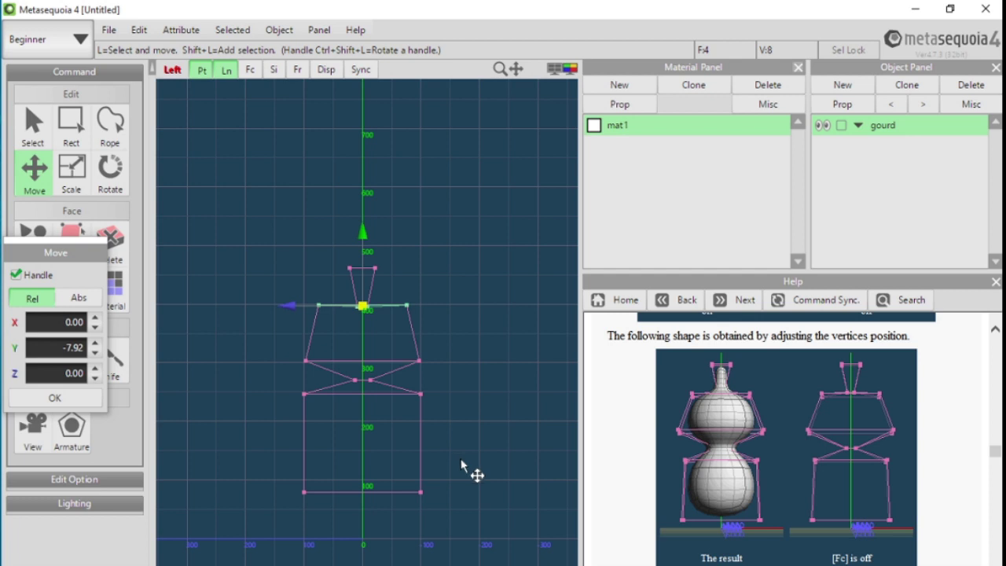
{"action": "mouse_move", "coordinate": [269, 476]}
{"action": "left_mouse_down"}
{"action": "mouse_move", "coordinate": [350, 509]}
{"action": "mouse_move", "coordinate": [462, 519]}
{"action": "left_mouse_up"}
{"action": "left_click_drag", "start_coordinate": [377, 438], "coordinate": [381, 428]}
Select the entire gourd cage, move it down by about 95.08, clear the selection, and turn the face display back on.
{"action": "mouse_move", "coordinate": [263, 228]}
{"action": "left_mouse_down"}
{"action": "mouse_move", "coordinate": [465, 422]}
{"action": "mouse_move", "coordinate": [482, 524]}
{"action": "left_mouse_up"}
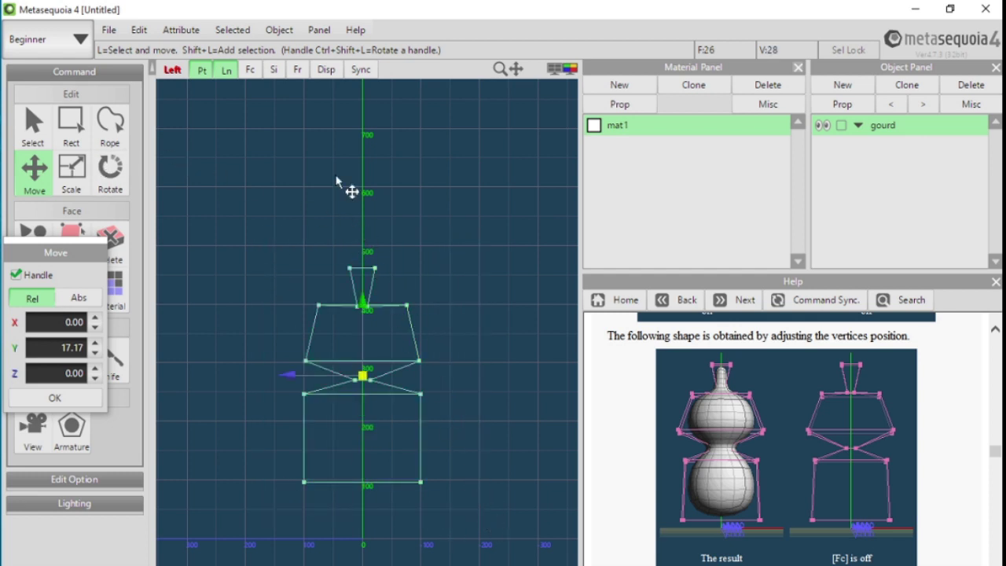
{"action": "left_click_drag", "start_coordinate": [364, 301], "coordinate": [363, 360]}
{"action": "left_click", "coordinate": [484, 406]}
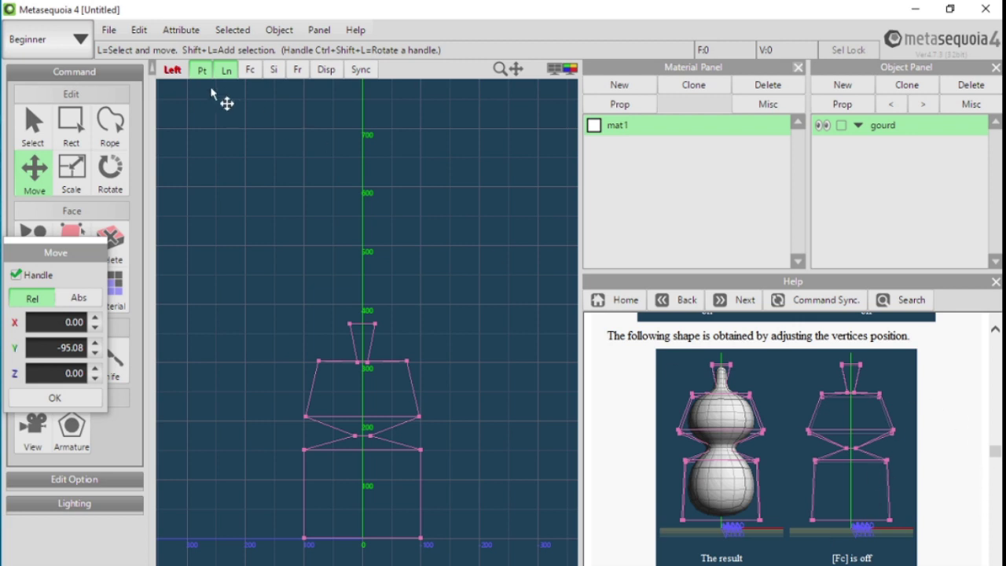
{"action": "left_click", "coordinate": [252, 71]}
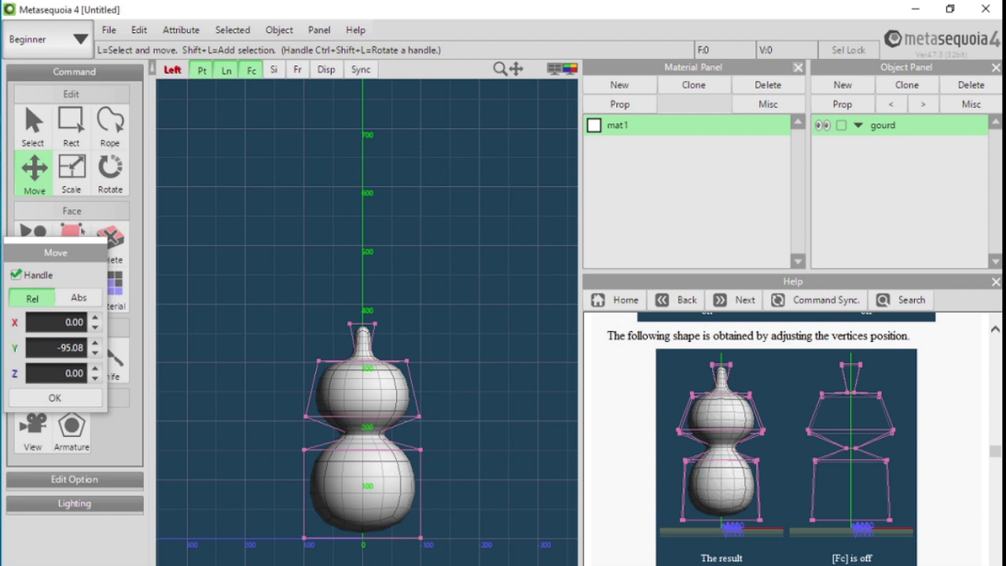
Cut the gourd's lower bulb horizontally all the way across with the Knife at a height of about 70.
{"action": "scroll", "coordinate": [785, 438], "scroll_direction": "down", "scroll_amount": 3}
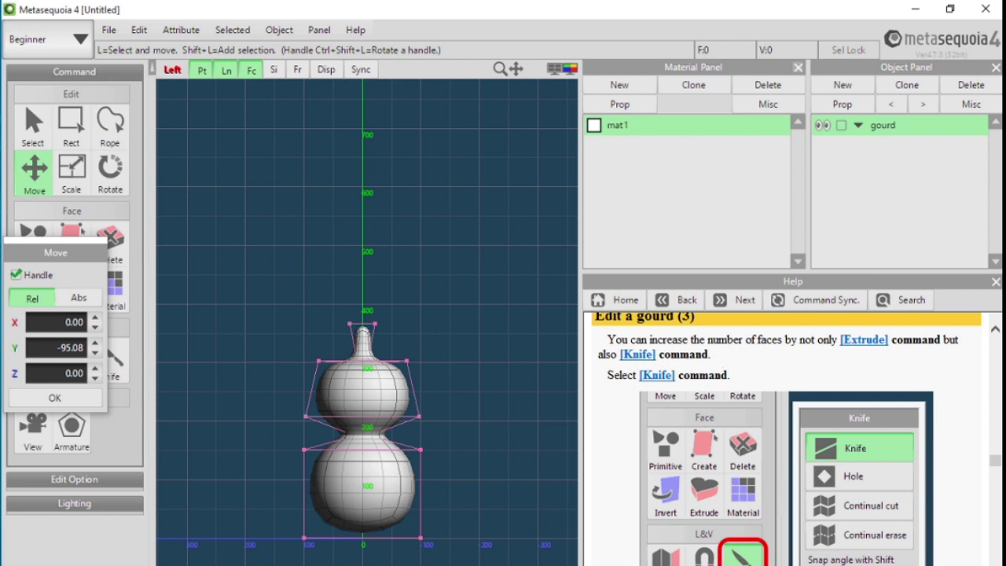
{"action": "scroll", "coordinate": [786, 438], "scroll_direction": "down", "scroll_amount": 1}
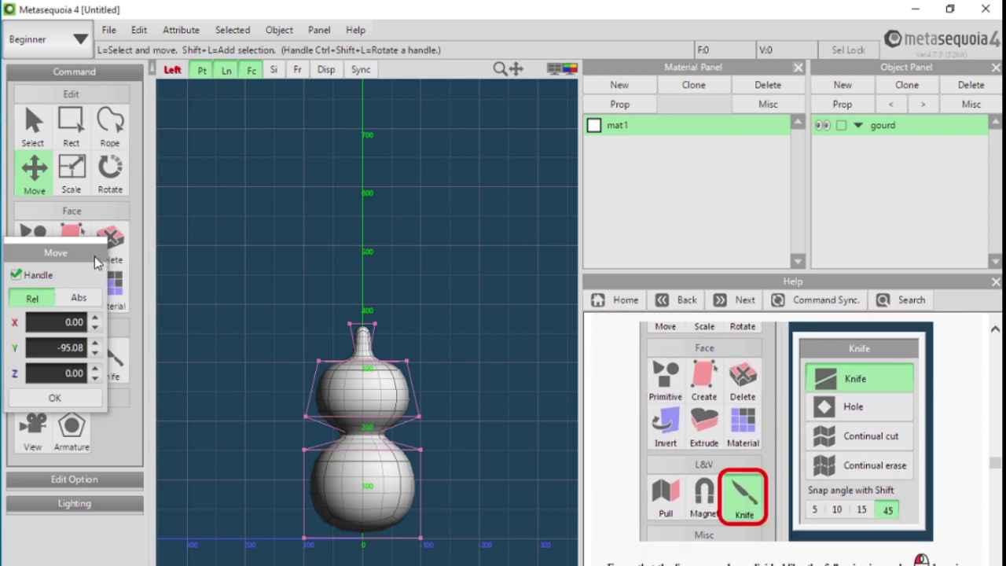
{"action": "left_click_drag", "start_coordinate": [97, 261], "coordinate": [97, 100]}
{"action": "left_click", "coordinate": [116, 374]}
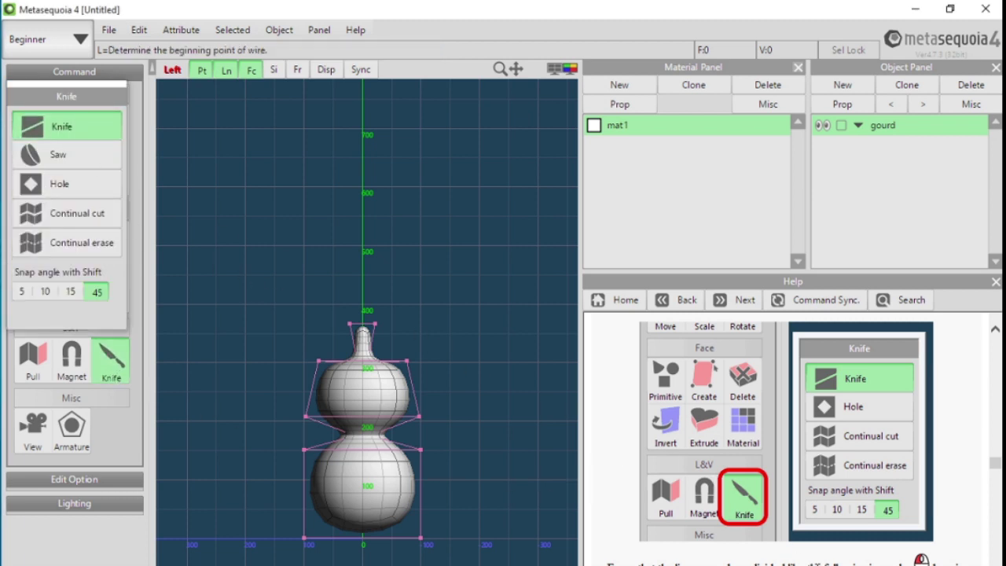
{"action": "scroll", "coordinate": [786, 437], "scroll_direction": "down", "scroll_amount": 3}
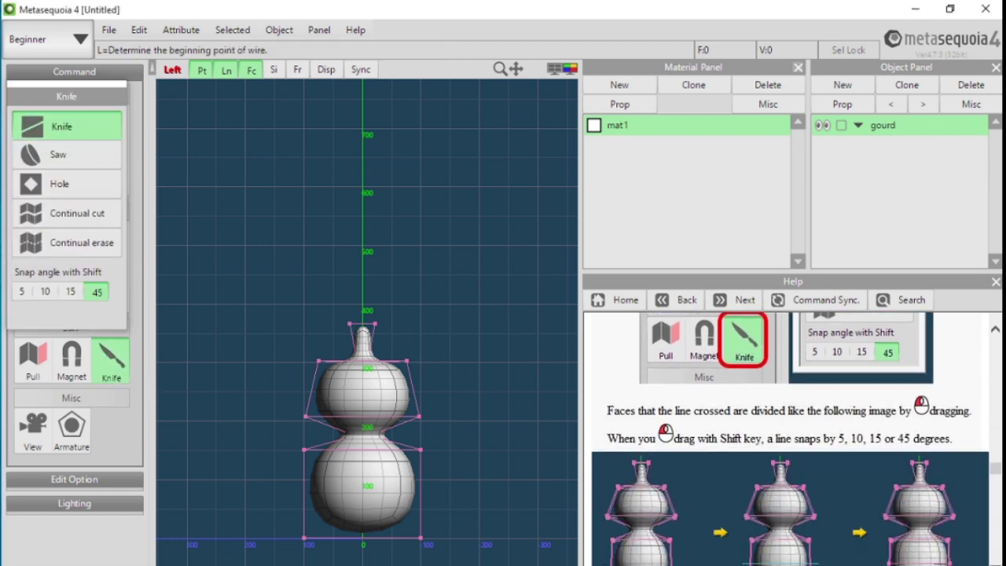
{"action": "scroll", "coordinate": [994, 331], "scroll_direction": "up", "scroll_amount": 1}
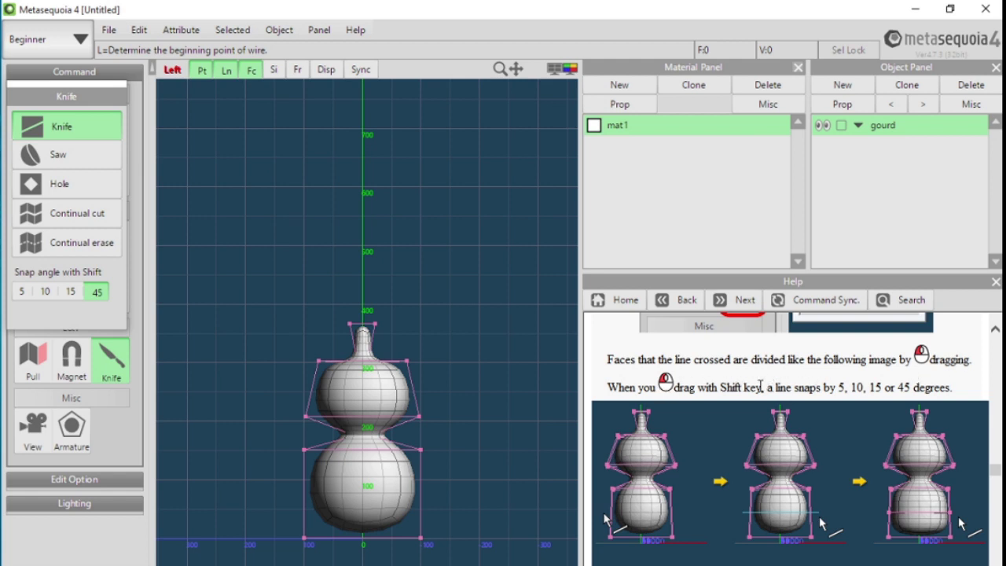
{"action": "left_click_drag", "start_coordinate": [720, 387], "coordinate": [748, 386]}
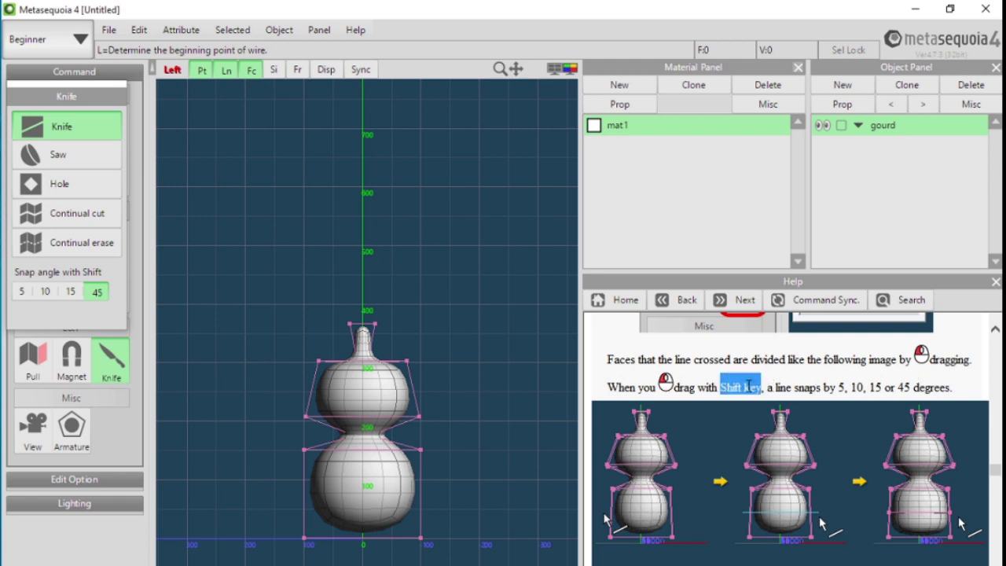
{"action": "left_click", "coordinate": [825, 378]}
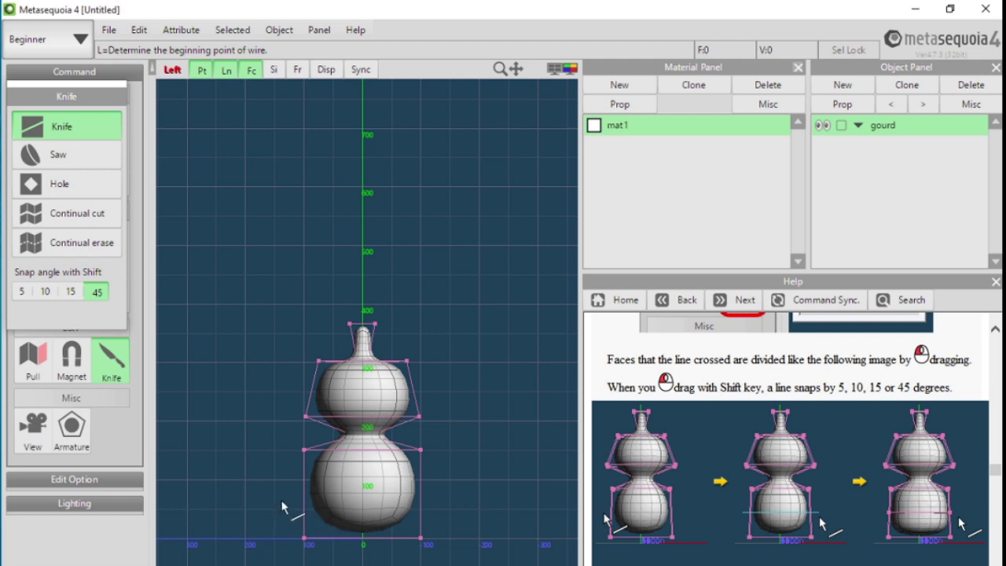
{"action": "left_click_drag", "start_coordinate": [280, 496], "coordinate": [308, 502]}
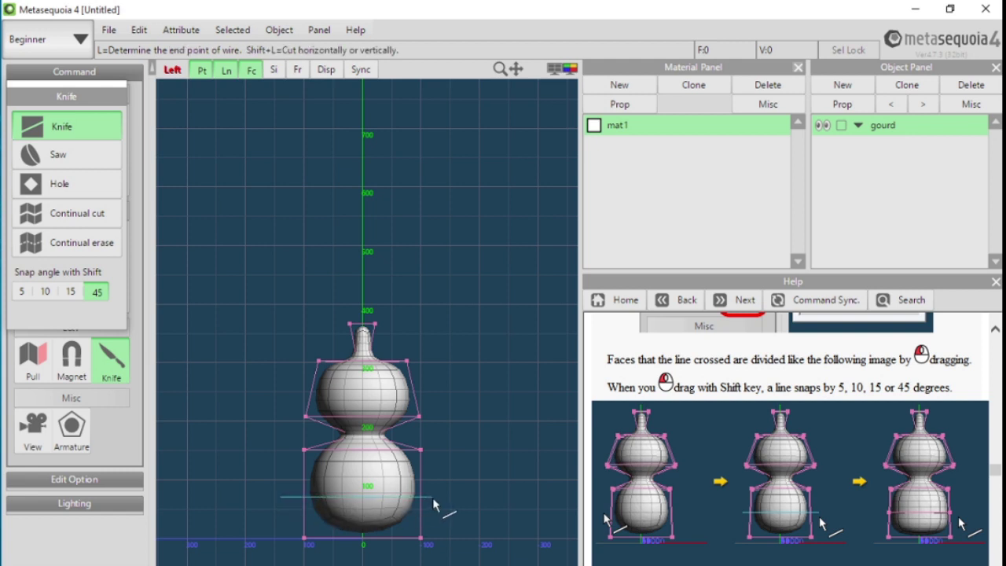
{"action": "left_click_drag", "start_coordinate": [442, 503], "coordinate": [444, 503]}
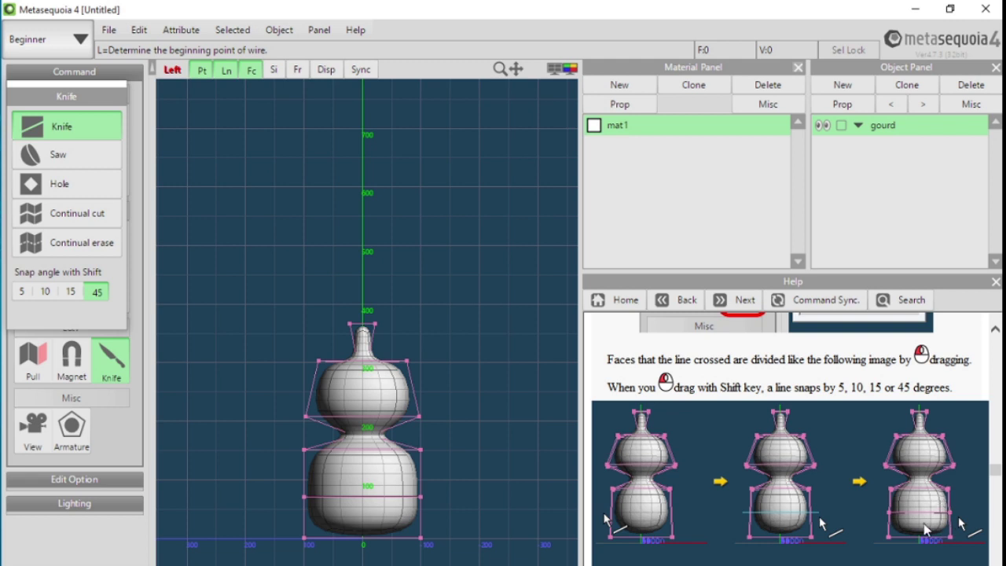
Select the four points created by the cut across the lower bulb and scale them to about 1.21.
{"action": "scroll", "coordinate": [881, 504], "scroll_direction": "down", "scroll_amount": 5}
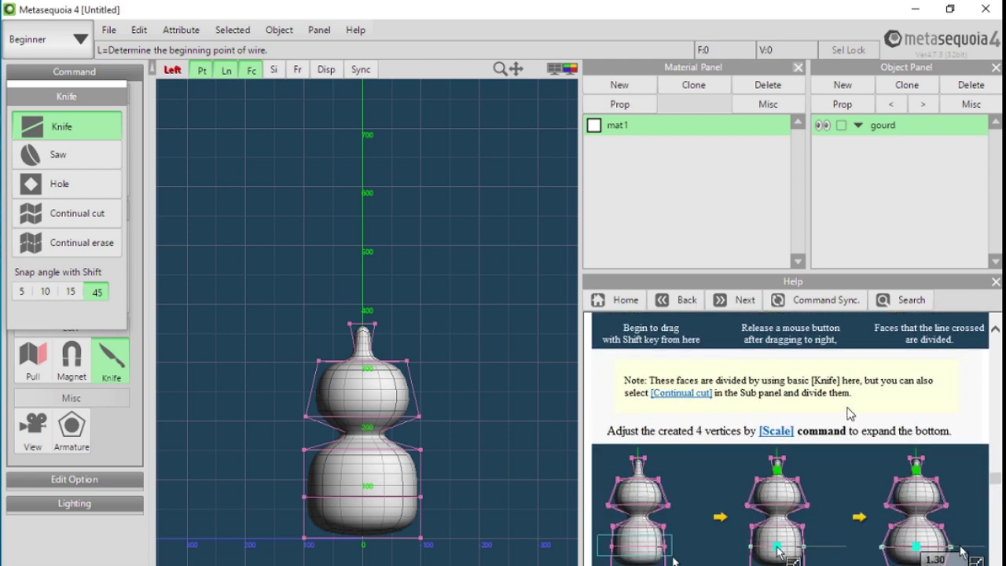
{"action": "scroll", "coordinate": [738, 418], "scroll_direction": "down", "scroll_amount": 3}
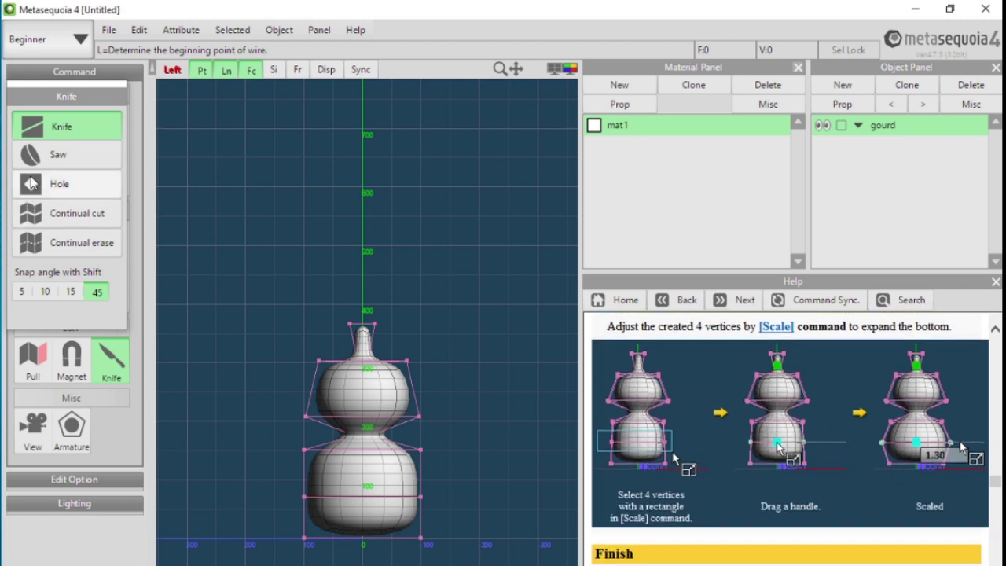
{"action": "left_click", "coordinate": [66, 96]}
{"action": "left_click", "coordinate": [72, 167]}
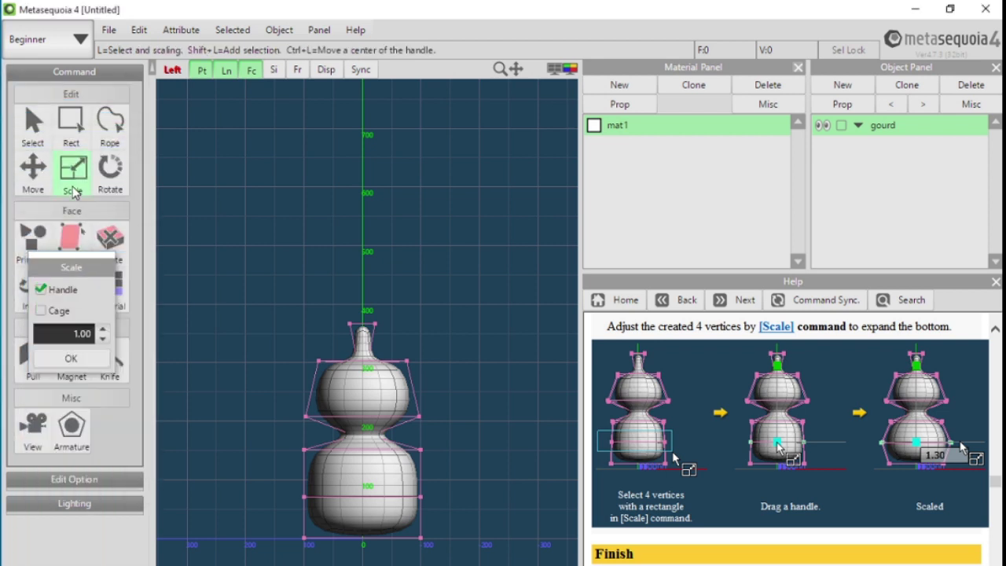
{"action": "left_click_drag", "start_coordinate": [277, 481], "coordinate": [443, 526]}
{"action": "left_click_drag", "start_coordinate": [363, 500], "coordinate": [383, 490]}
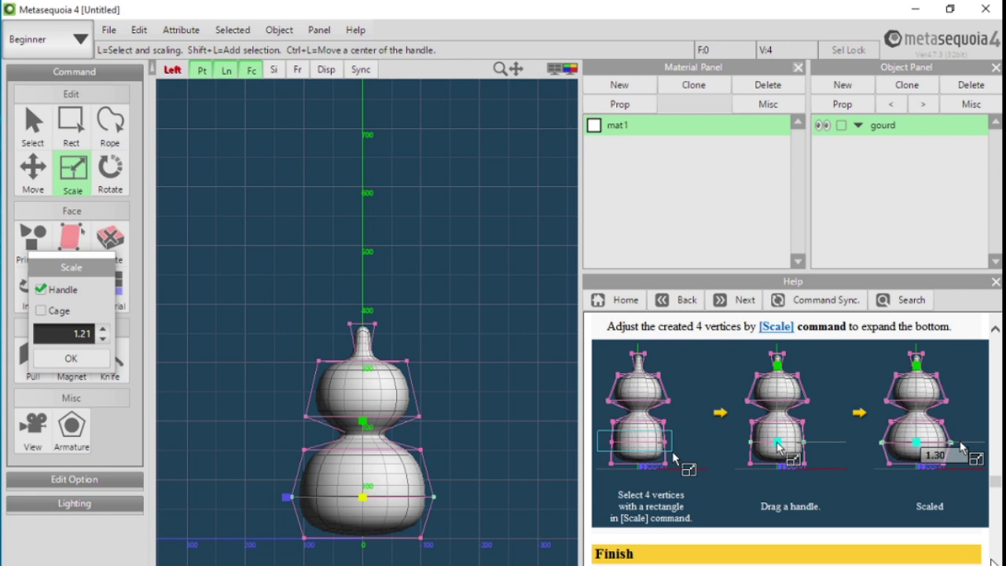
Start the Rotate command and select all cage points of the gourd's upper bulb and neck.
{"action": "scroll", "coordinate": [786, 440], "scroll_direction": "down", "scroll_amount": 4}
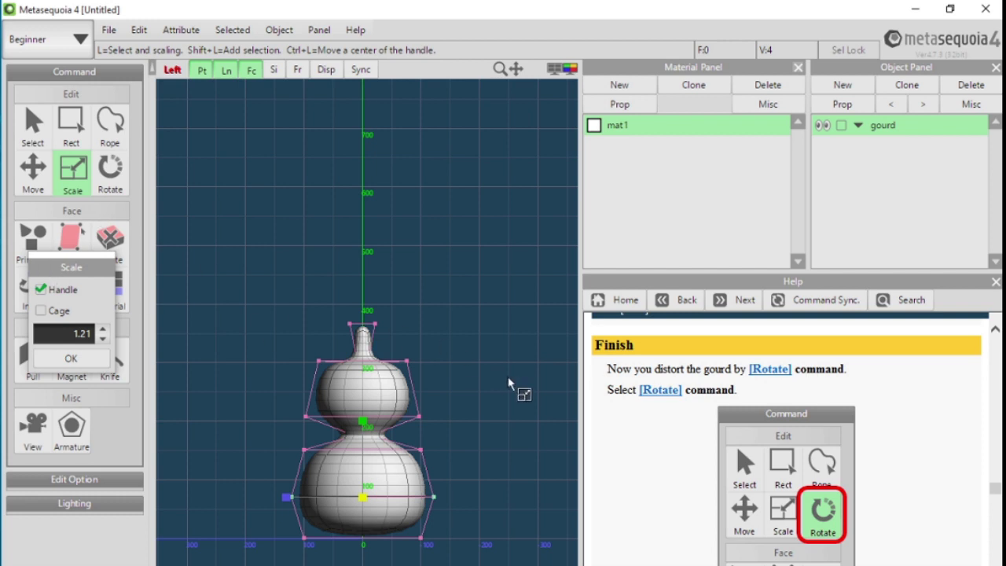
{"action": "left_click", "coordinate": [110, 169]}
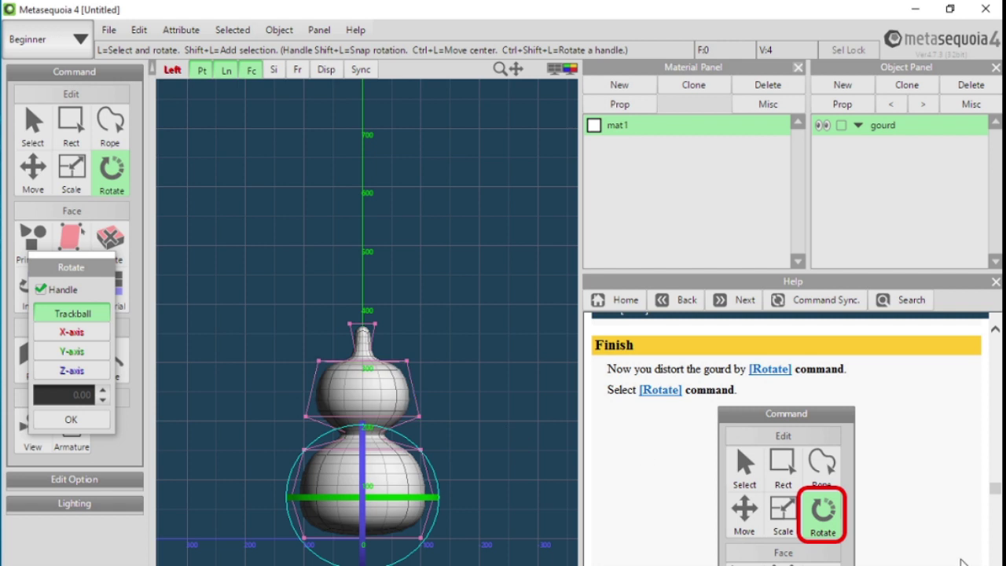
{"action": "scroll", "coordinate": [785, 432], "scroll_direction": "down", "scroll_amount": 2}
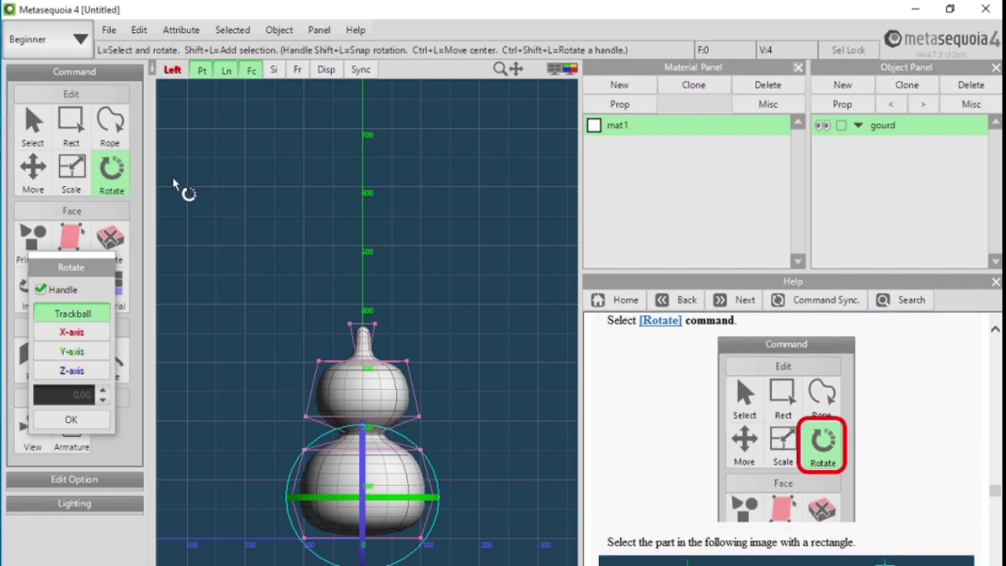
{"action": "left_click_drag", "start_coordinate": [106, 267], "coordinate": [87, 231]}
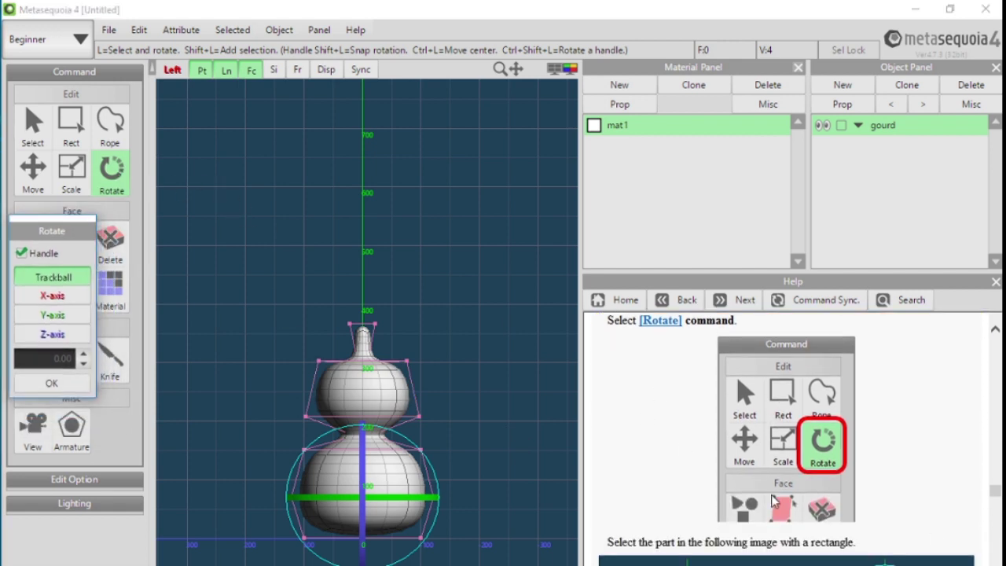
{"action": "scroll", "coordinate": [785, 440], "scroll_direction": "down", "scroll_amount": 6}
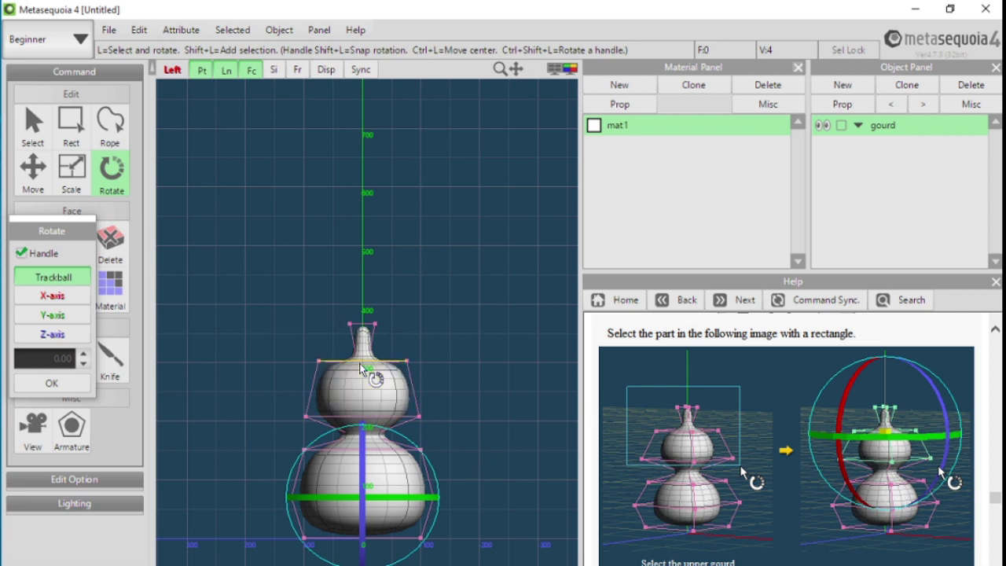
{"action": "left_click_drag", "start_coordinate": [517, 69], "coordinate": [534, 15]}
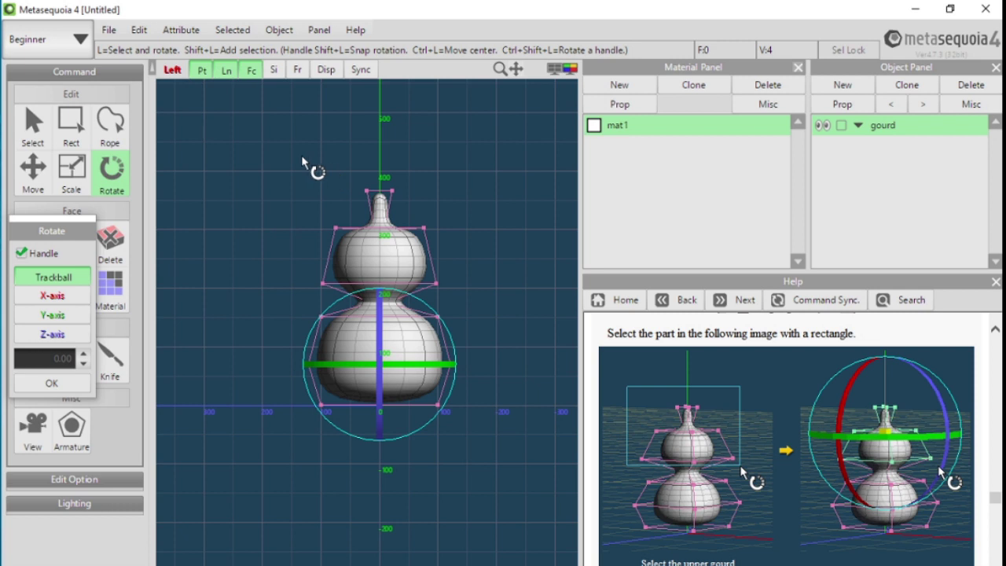
{"action": "left_click_drag", "start_coordinate": [290, 152], "coordinate": [468, 298]}
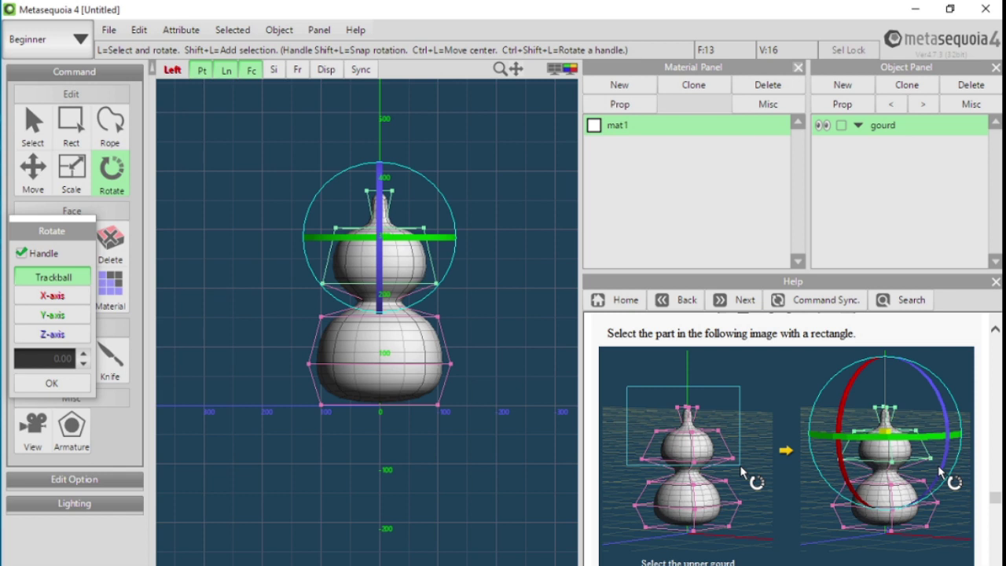
Switch to the perspective view and frame the gourd so the red rotation ring around its selected upper part is accessible.
{"action": "scroll", "coordinate": [786, 438], "scroll_direction": "down", "scroll_amount": 6}
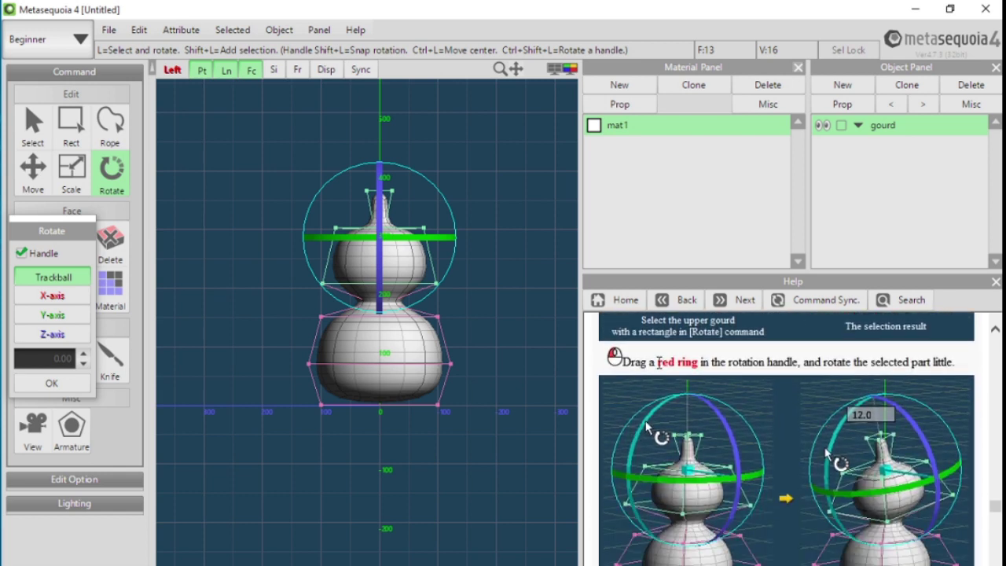
{"action": "left_click_drag", "start_coordinate": [658, 362], "coordinate": [695, 363]}
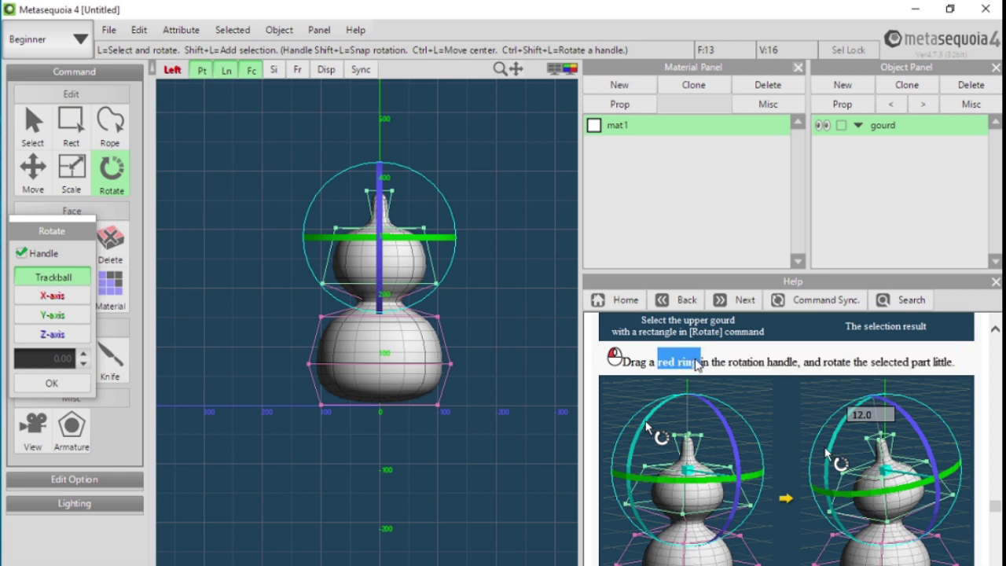
{"action": "left_click", "coordinate": [794, 408]}
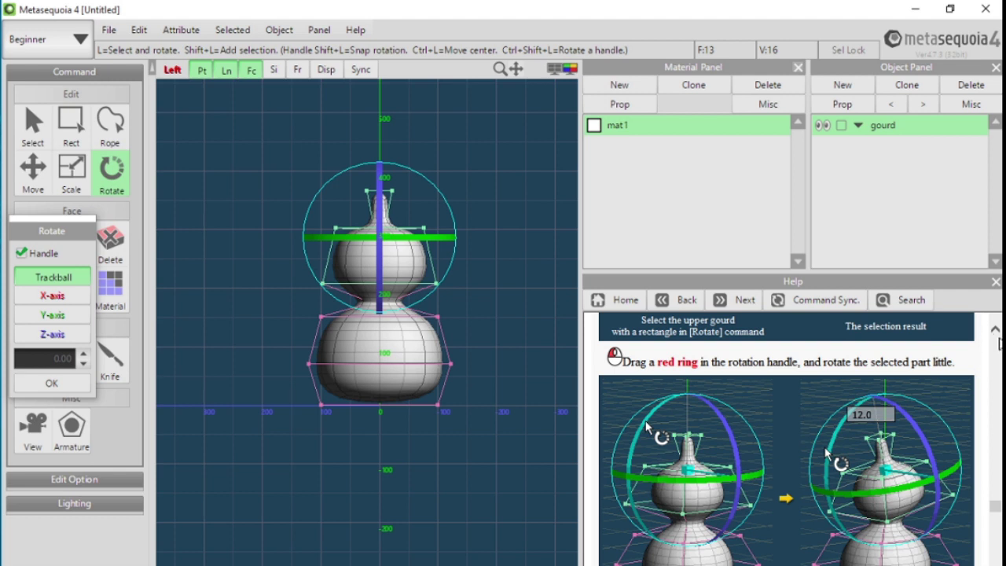
{"action": "scroll", "coordinate": [785, 440], "scroll_direction": "down", "scroll_amount": 2}
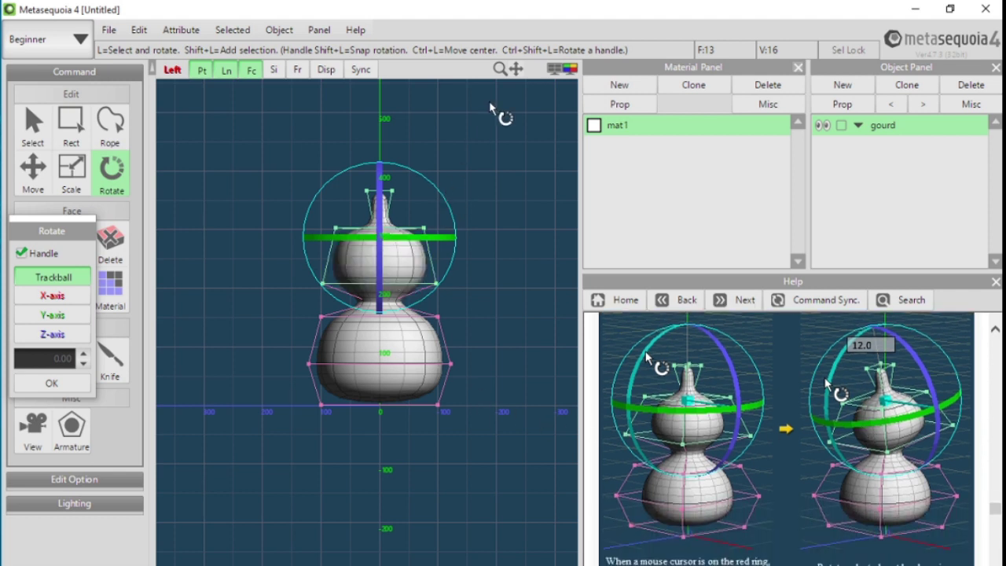
{"action": "left_click", "coordinate": [560, 69]}
{"action": "left_click", "coordinate": [567, 93]}
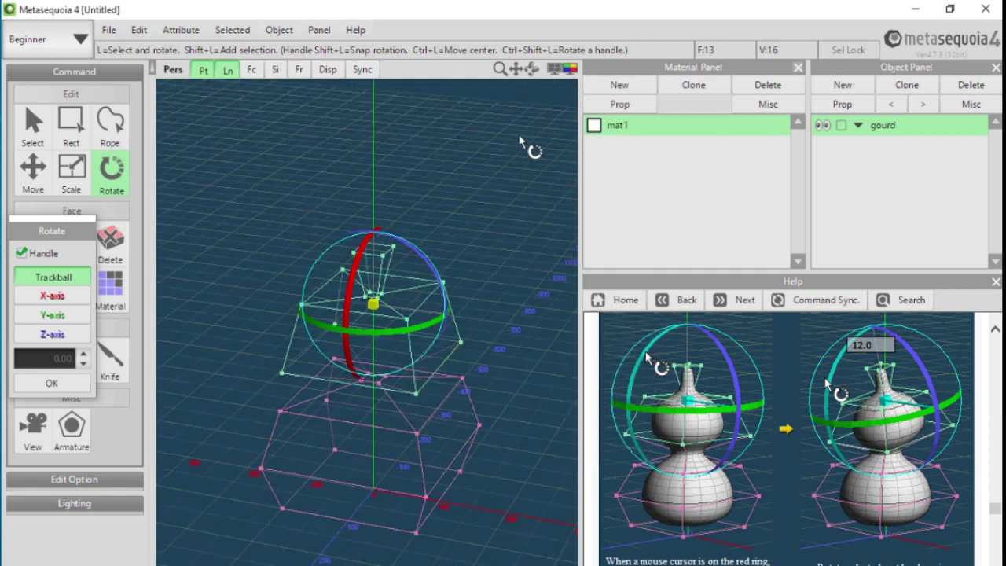
{"action": "left_click_drag", "start_coordinate": [528, 71], "coordinate": [569, 56]}
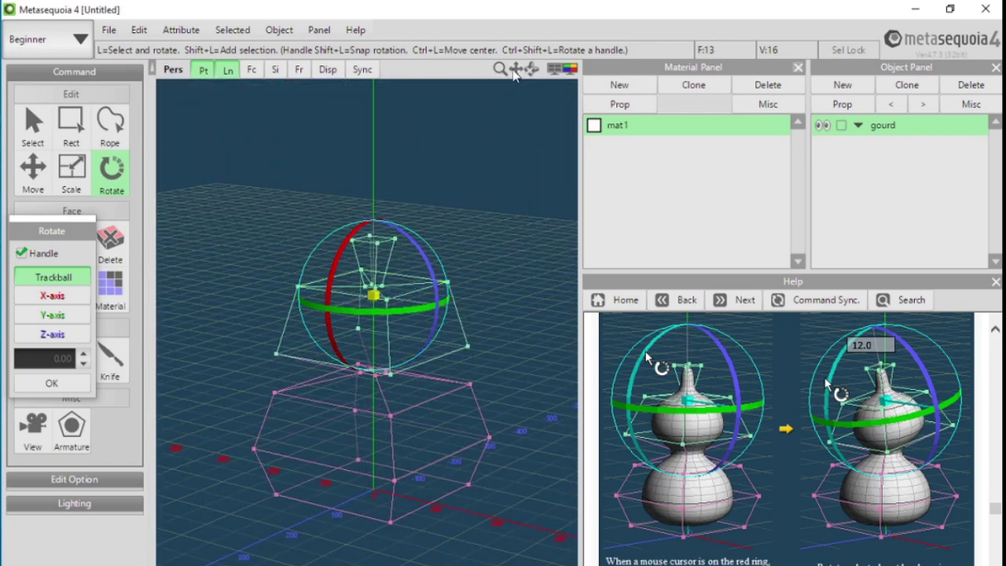
{"action": "left_click_drag", "start_coordinate": [515, 73], "coordinate": [521, 55]}
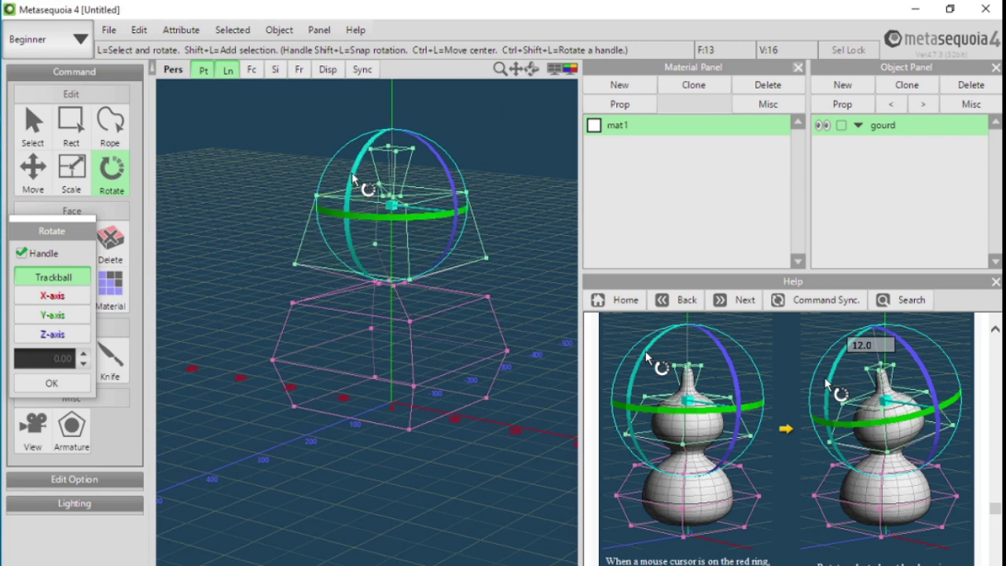
Try rotating the upper gourd with the red ring by about 9.34 and then -14.41, and undo both rotations.
{"action": "left_click_drag", "start_coordinate": [353, 179], "coordinate": [344, 185]}
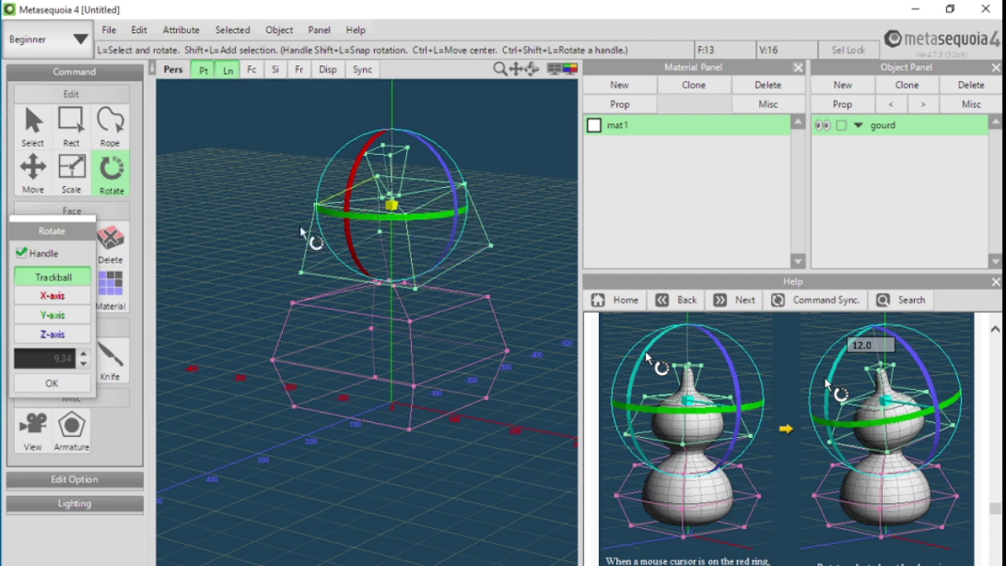
{"action": "left_click_drag", "start_coordinate": [63, 237], "coordinate": [184, 149]}
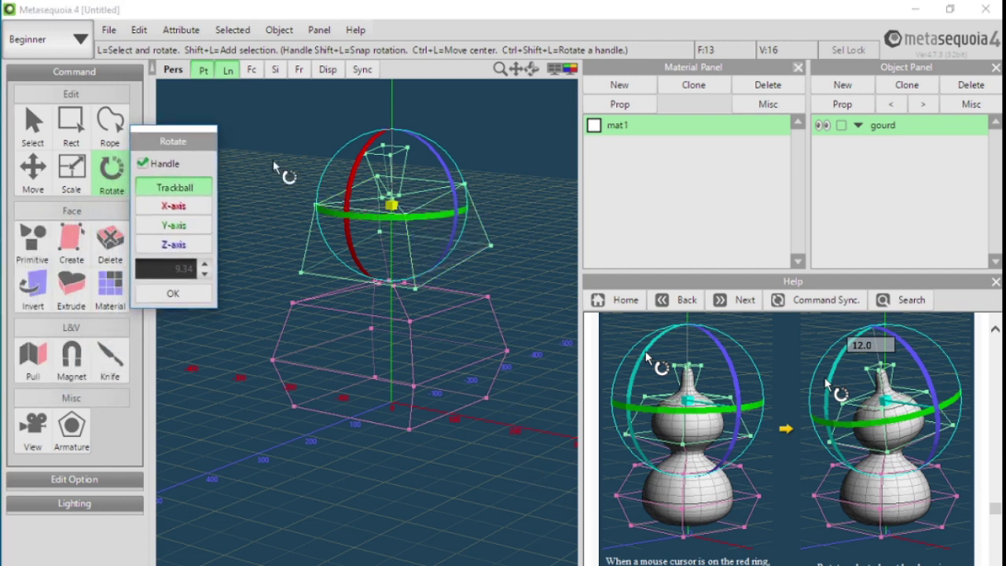
{"action": "mouse_move", "coordinate": [346, 191]}
{"action": "left_mouse_down"}
{"action": "mouse_move", "coordinate": [355, 167]}
{"action": "mouse_move", "coordinate": [353, 178]}
{"action": "left_mouse_up"}
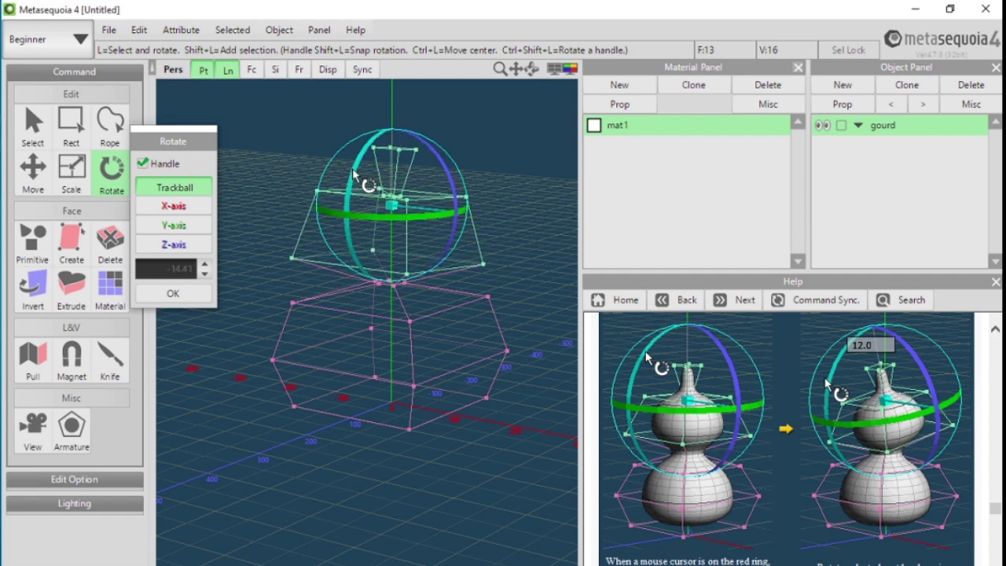
{"action": "left_click", "coordinate": [138, 30]}
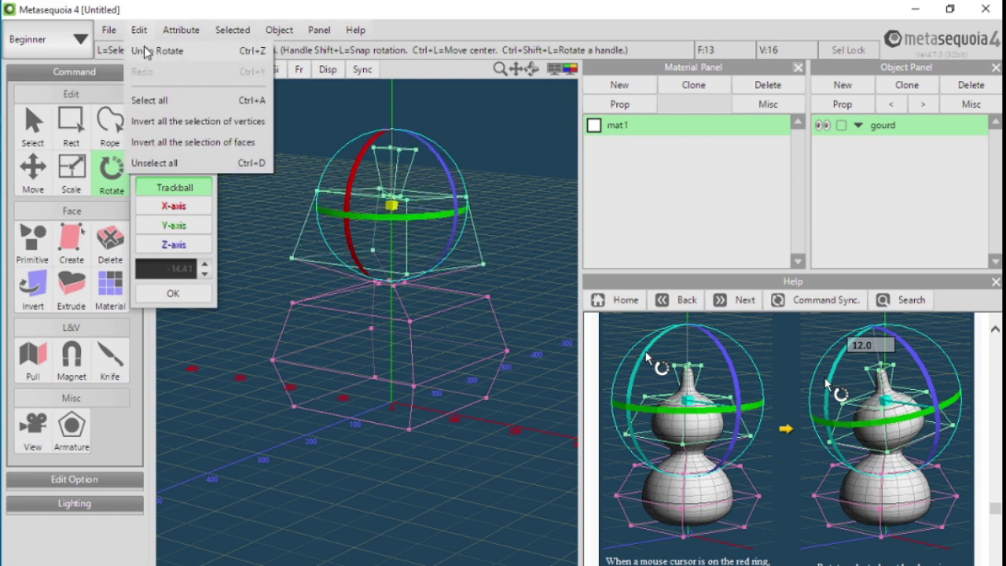
{"action": "left_click", "coordinate": [144, 45]}
{"action": "left_click", "coordinate": [137, 30]}
{"action": "left_click", "coordinate": [144, 55]}
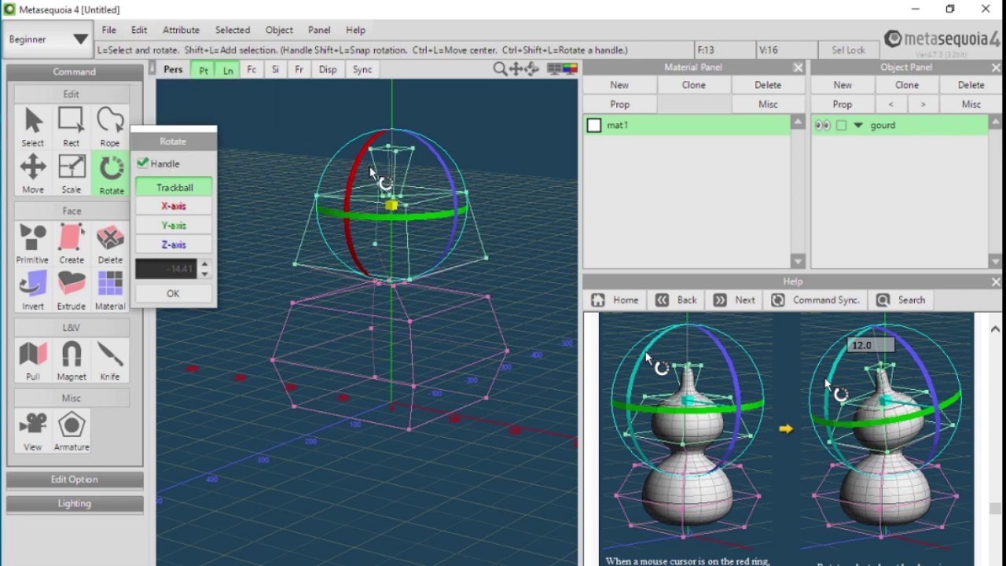
Go back in the tutorial to the instructions for selecting the upper gourd.
{"action": "scroll", "coordinate": [996, 334], "scroll_direction": "up", "scroll_amount": 3}
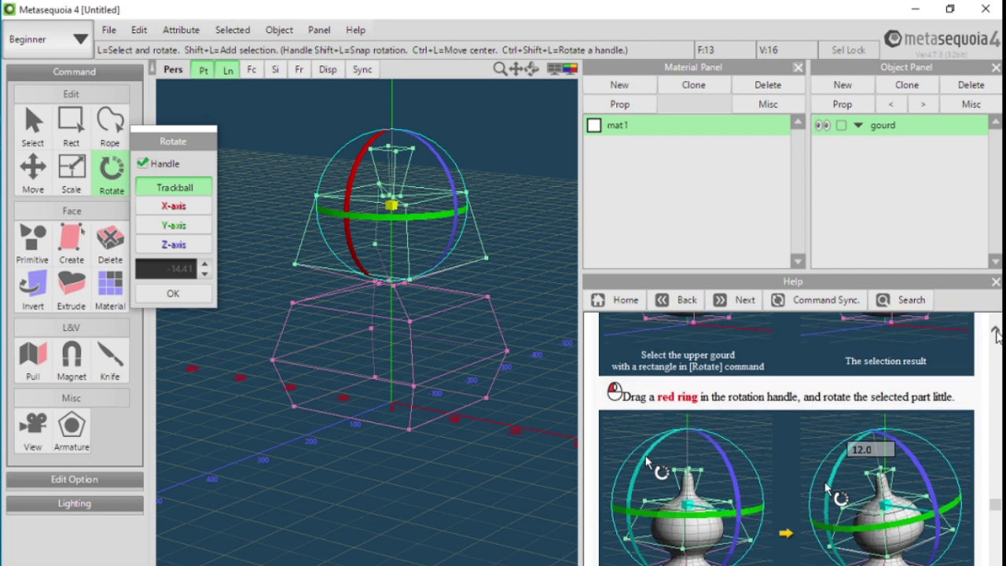
{"action": "scroll", "coordinate": [996, 333], "scroll_direction": "up", "scroll_amount": 7}
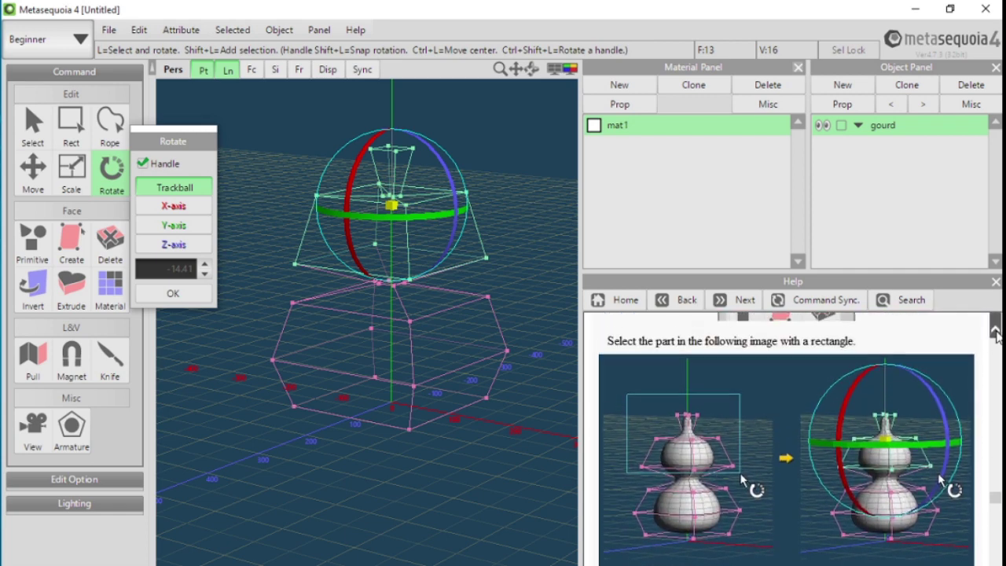
{"action": "scroll", "coordinate": [996, 334], "scroll_direction": "up", "scroll_amount": 1}
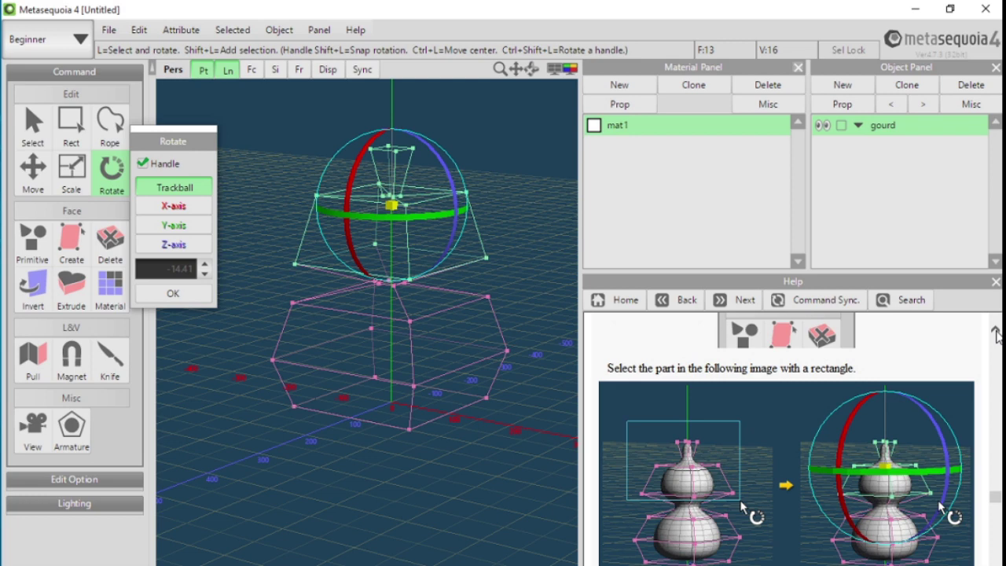
Read the tutorial's instructions for rotating the selected upper gourd with the red ring, including the note on 15-degree rotation.
{"action": "scroll", "coordinate": [786, 439], "scroll_direction": "down", "scroll_amount": 5}
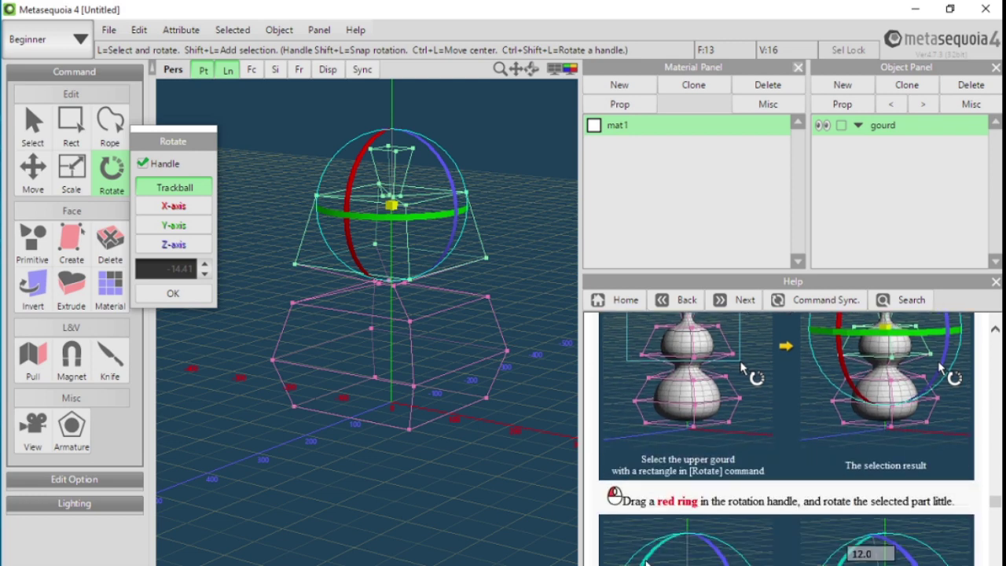
{"action": "scroll", "coordinate": [785, 438], "scroll_direction": "down", "scroll_amount": 9}
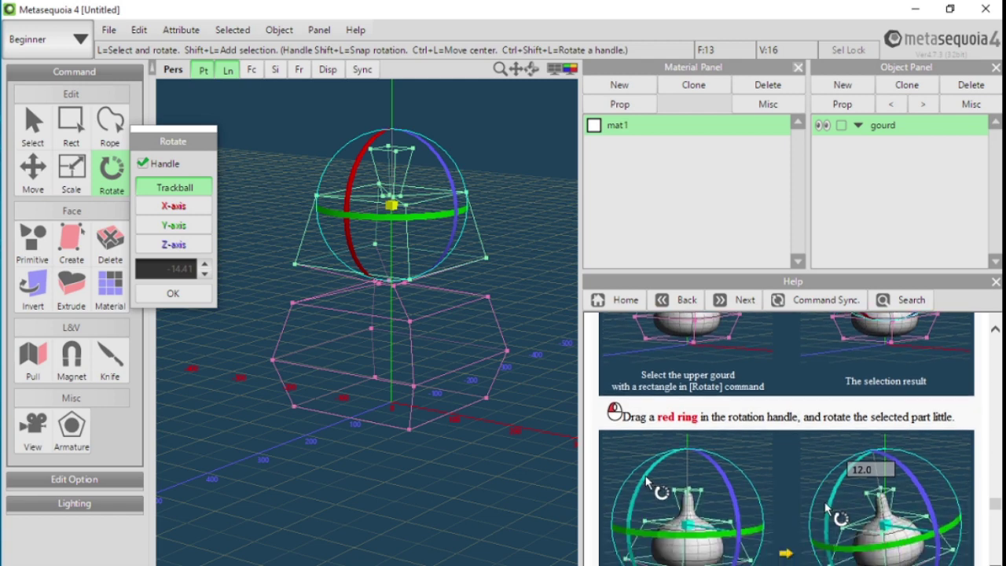
{"action": "scroll", "coordinate": [785, 439], "scroll_direction": "down", "scroll_amount": 2}
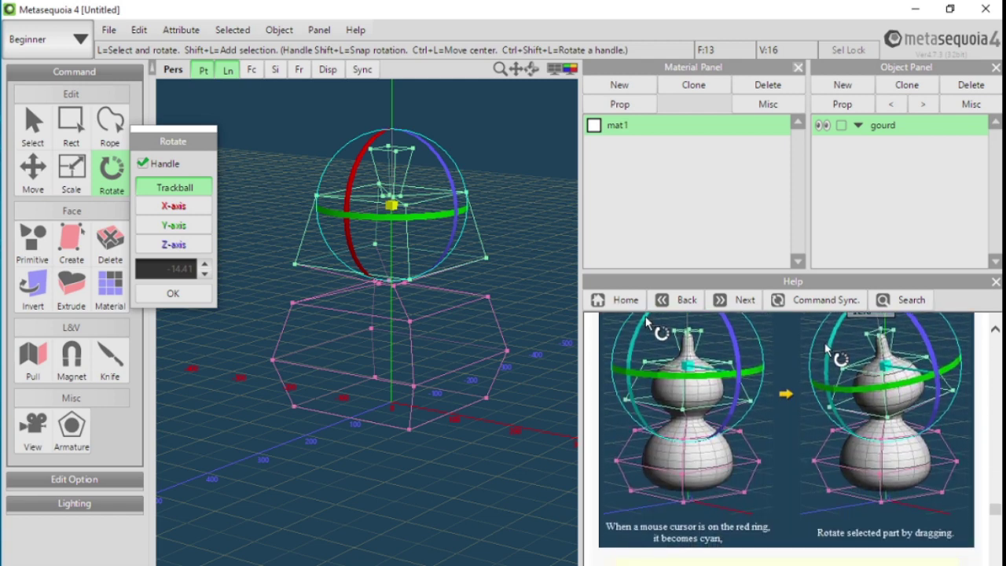
{"action": "scroll", "coordinate": [786, 439], "scroll_direction": "down", "scroll_amount": 1}
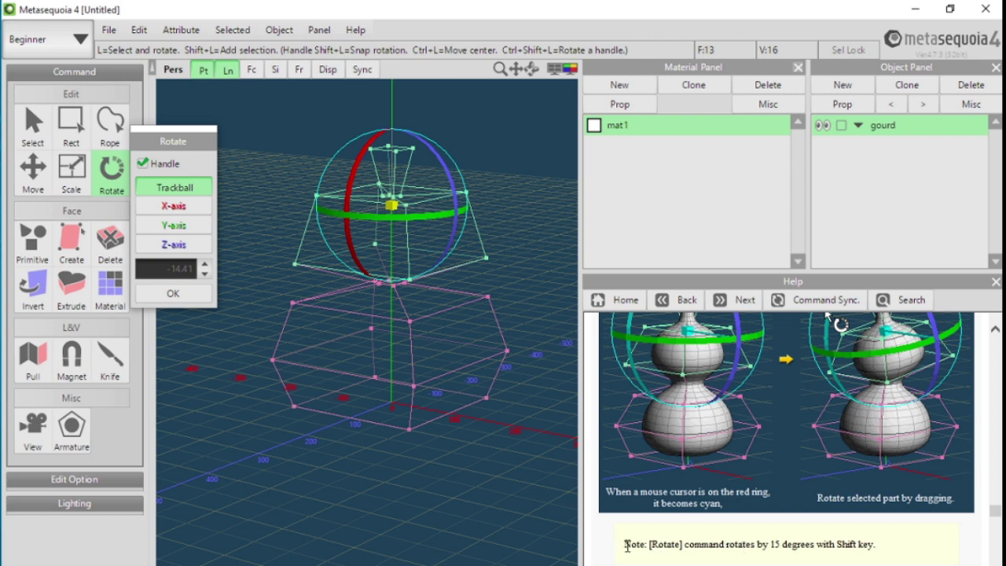
{"action": "left_click_drag", "start_coordinate": [624, 545], "coordinate": [894, 545]}
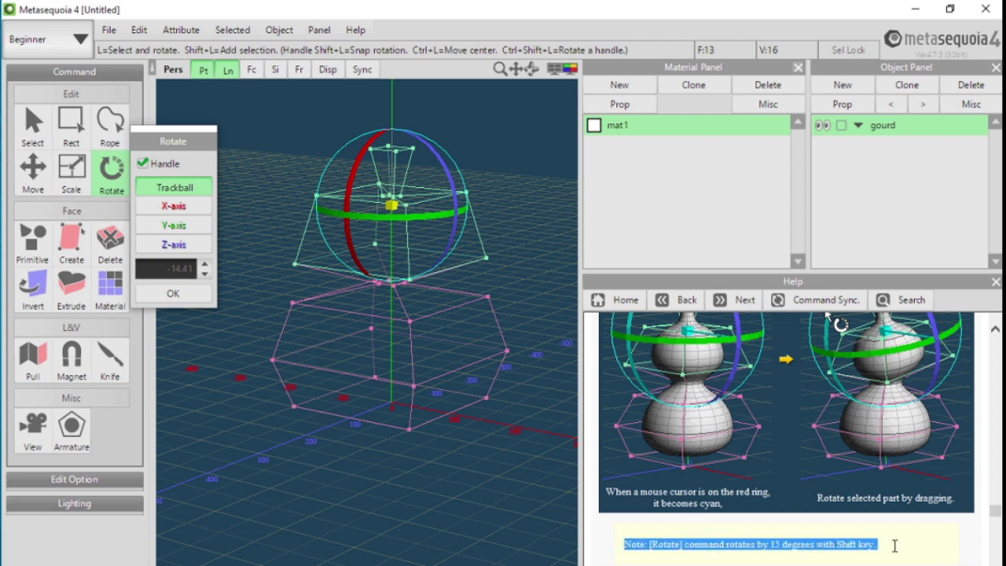
{"action": "left_click", "coordinate": [818, 541]}
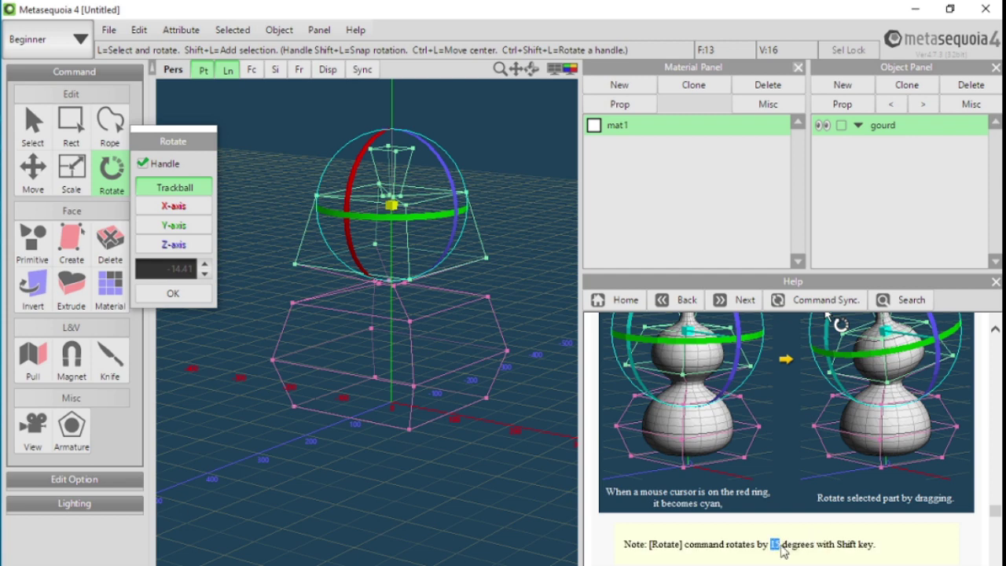
{"action": "left_click", "coordinate": [810, 525]}
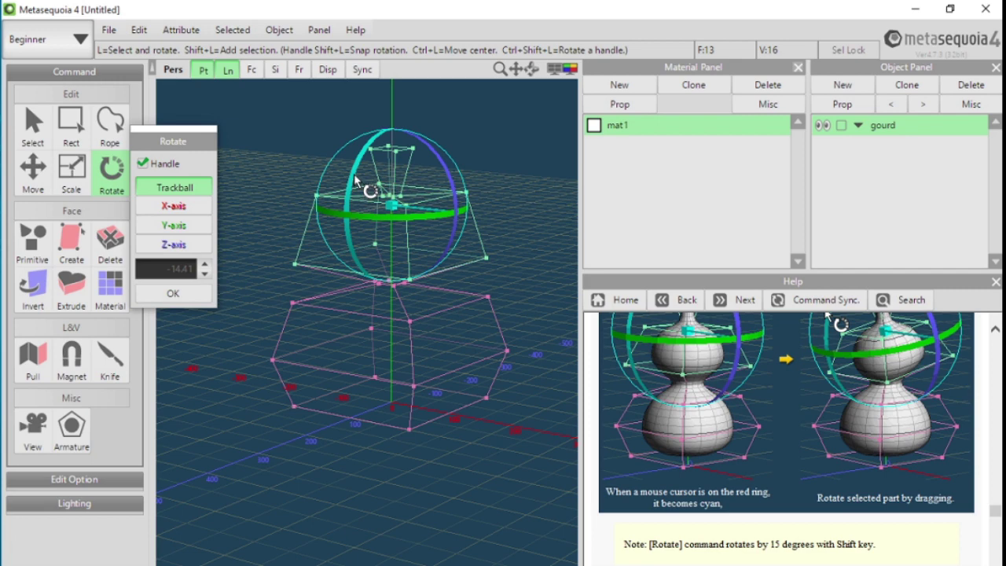
Try a snapped rotation of the selected upper gourd with the red ring, and undo the last rotation.
{"action": "mouse_move", "coordinate": [355, 179]}
{"action": "left_mouse_down", "text": "shift"}
{"action": "mouse_move", "coordinate": [347, 191]}
{"action": "mouse_move", "coordinate": [366, 179]}
{"action": "mouse_move", "coordinate": [366, 195]}
{"action": "left_mouse_up", "text": "shift"}
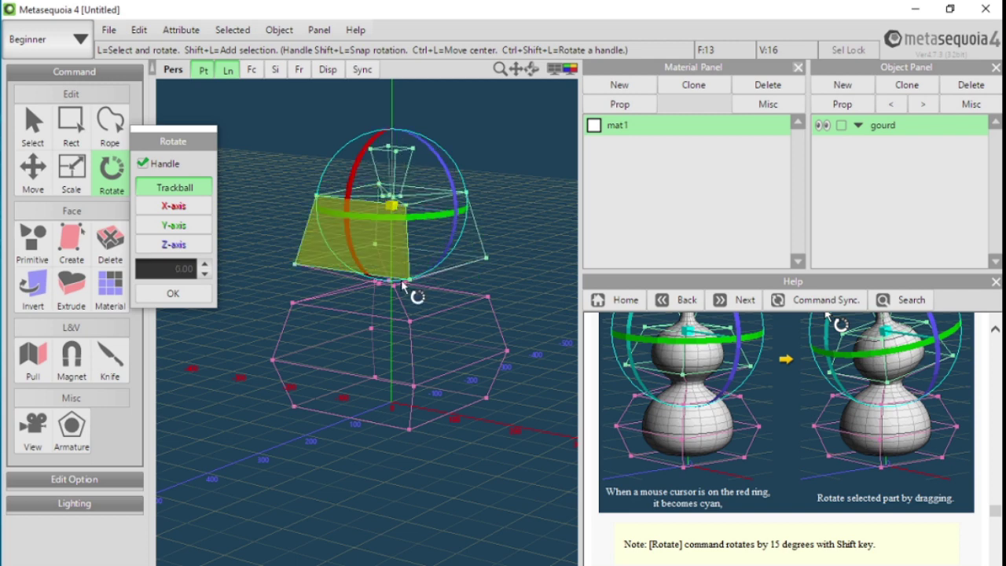
{"action": "left_click", "coordinate": [138, 30]}
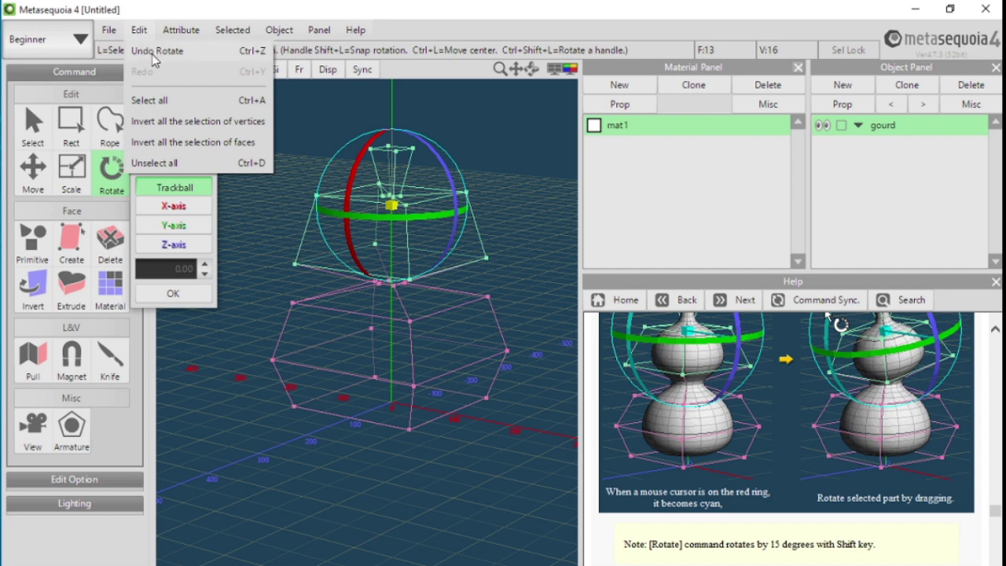
{"action": "left_click", "coordinate": [154, 53]}
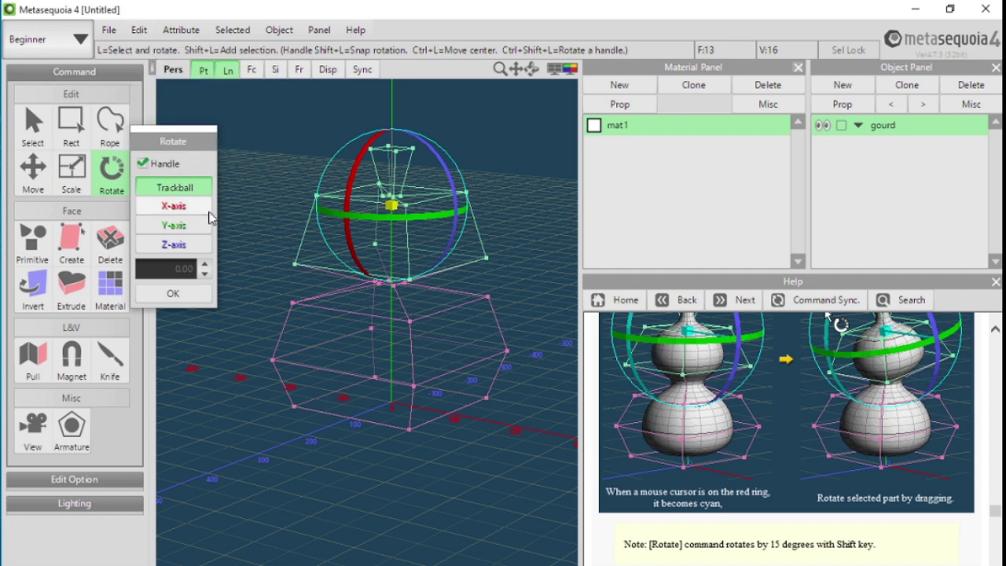
Rotate the selected upper part of the gourd 15 degrees about the X-axis and display the gourd's faces.
{"action": "left_click", "coordinate": [184, 209]}
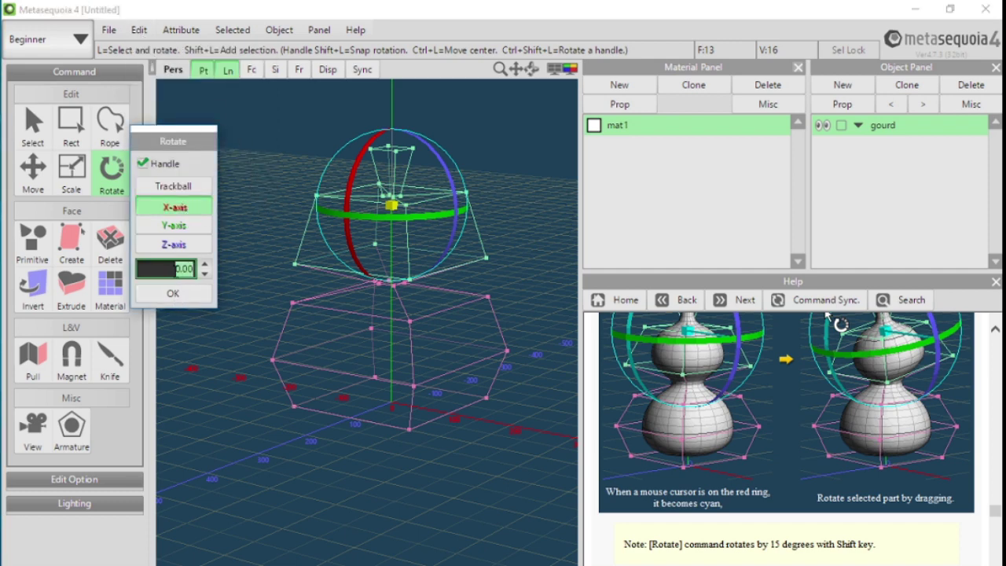
{"action": "type", "text": "15"}
{"action": "left_click", "coordinate": [194, 293]}
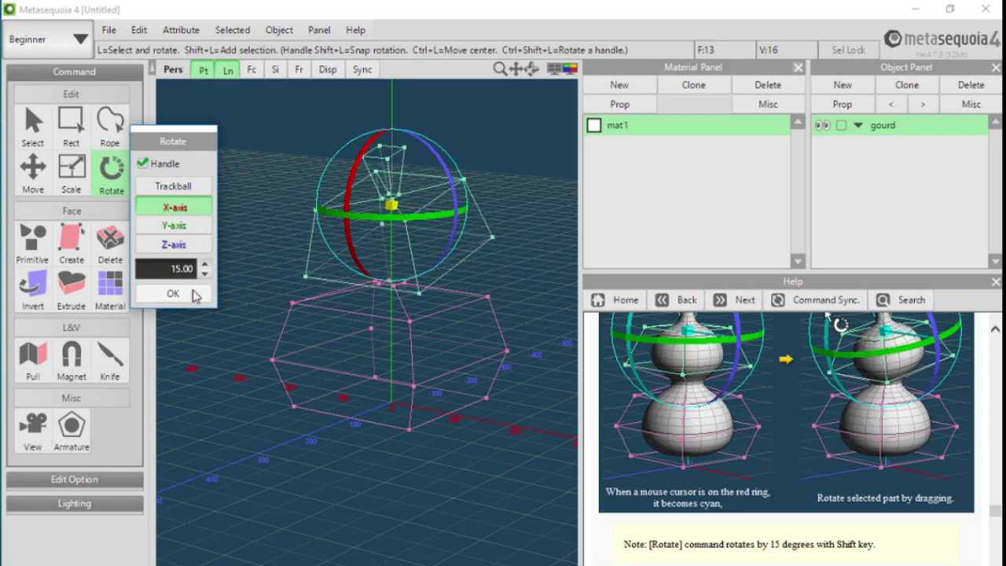
{"action": "mouse_move", "coordinate": [350, 216]}
{"action": "left_mouse_down"}
{"action": "mouse_move", "coordinate": [358, 213]}
{"action": "mouse_move", "coordinate": [349, 201]}
{"action": "left_mouse_up"}
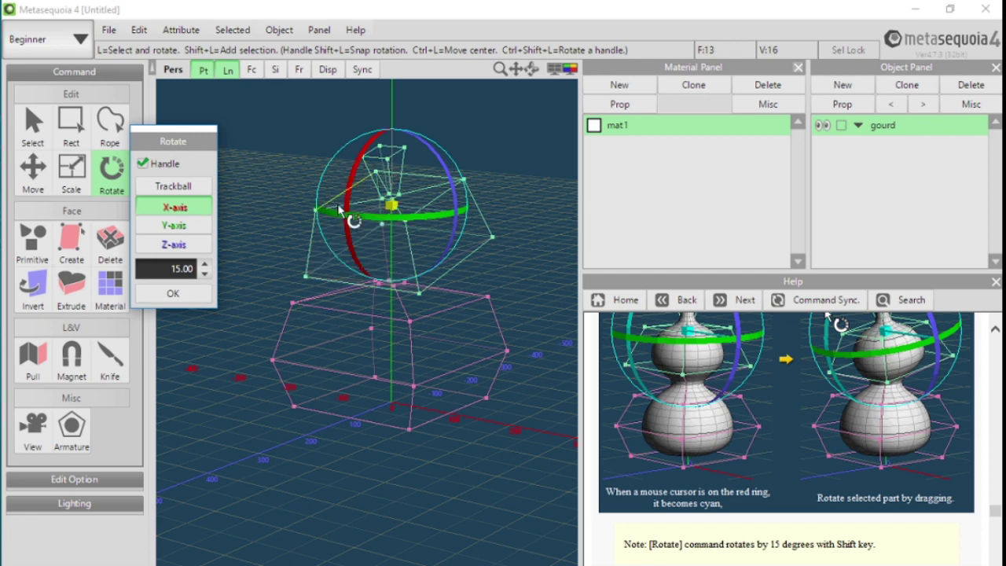
{"action": "double_click", "coordinate": [176, 268]}
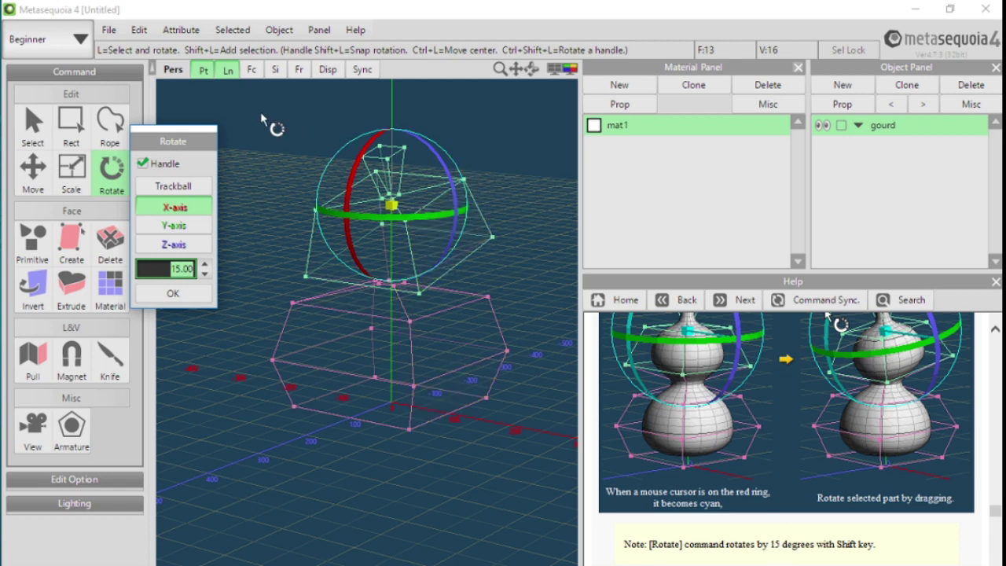
{"action": "left_click", "coordinate": [252, 69]}
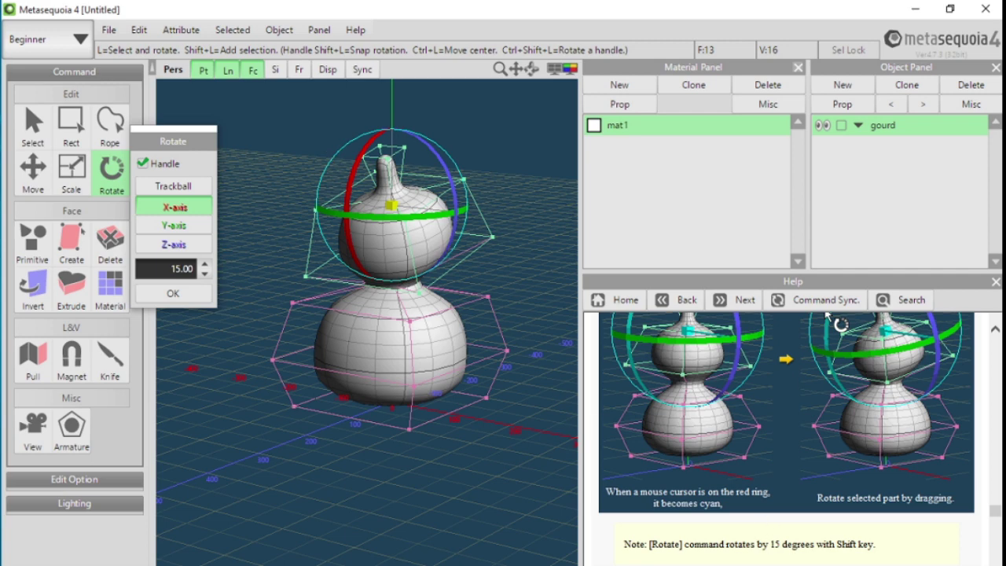
From a side view, move the selected upper gourd forward by about 12.07 along the Z-axis with the Move handle's blue arrow.
{"action": "scroll", "coordinate": [786, 438], "scroll_direction": "down", "scroll_amount": 5}
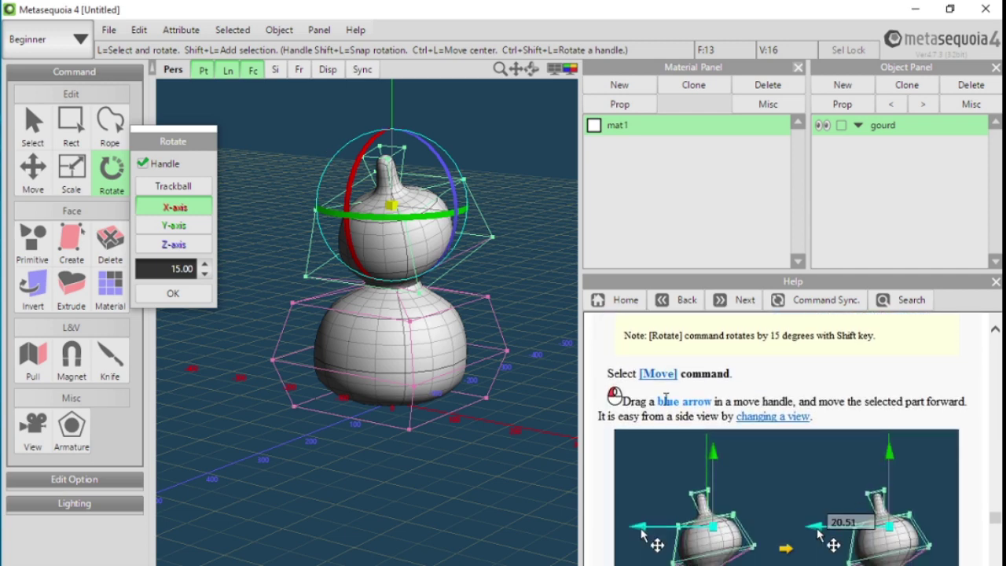
{"action": "left_click_drag", "start_coordinate": [165, 147], "coordinate": [69, 259]}
{"action": "left_click", "coordinate": [33, 167]}
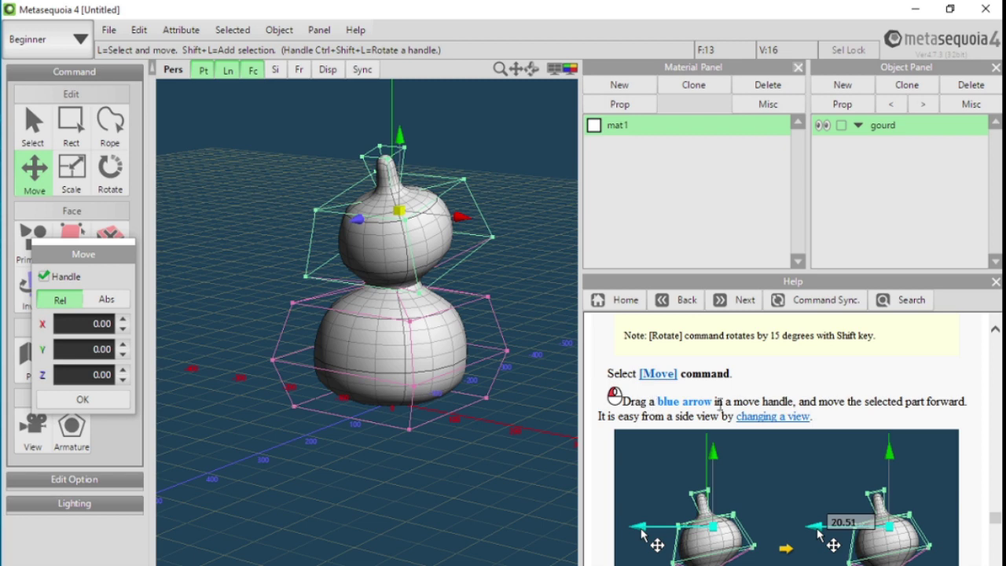
{"action": "scroll", "coordinate": [649, 478], "scroll_direction": "down", "scroll_amount": 3}
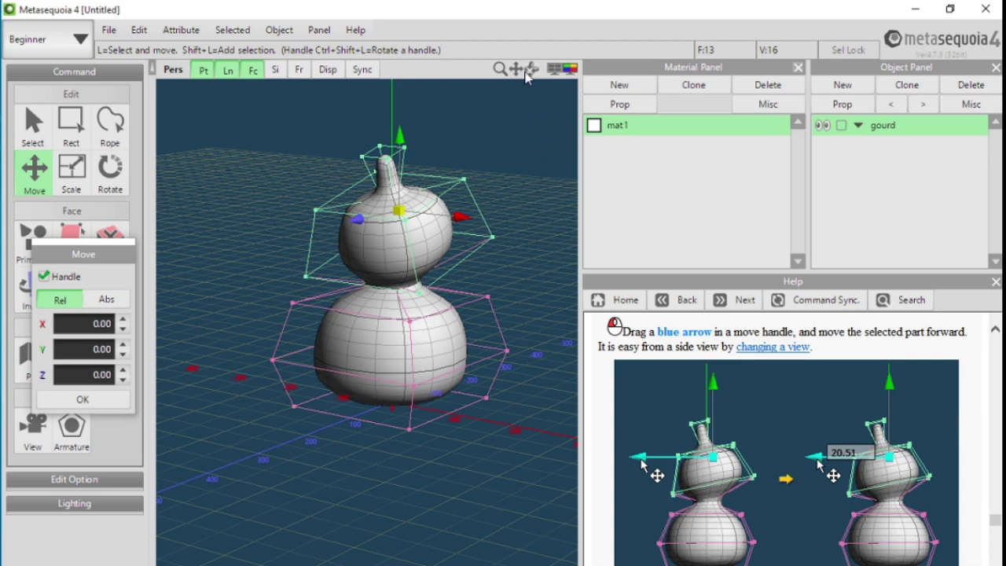
{"action": "left_click_drag", "start_coordinate": [532, 69], "coordinate": [497, 72]}
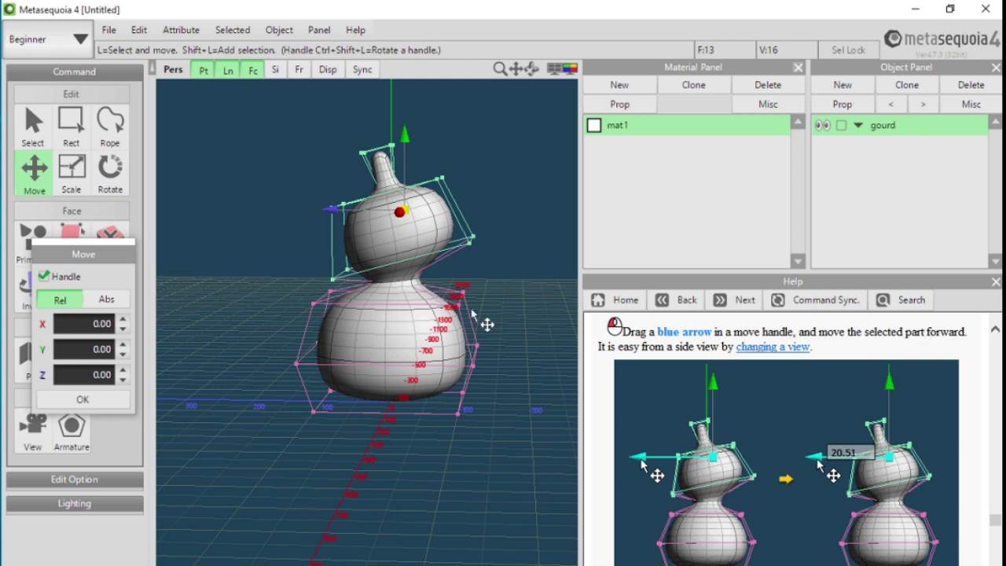
{"action": "left_click_drag", "start_coordinate": [928, 336], "coordinate": [960, 343]}
{"action": "left_click", "coordinate": [851, 365]}
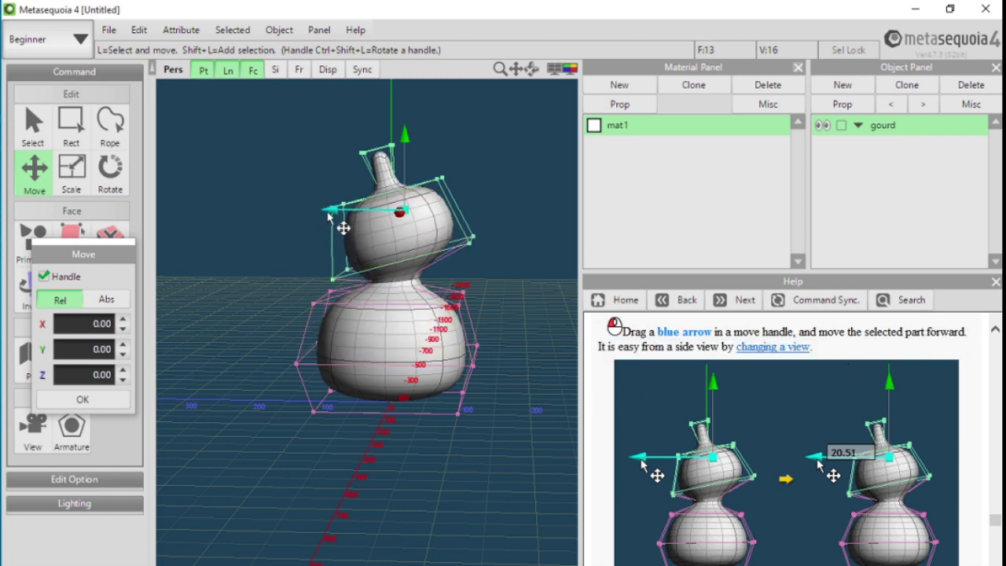
{"action": "left_click_drag", "start_coordinate": [319, 222], "coordinate": [320, 213]}
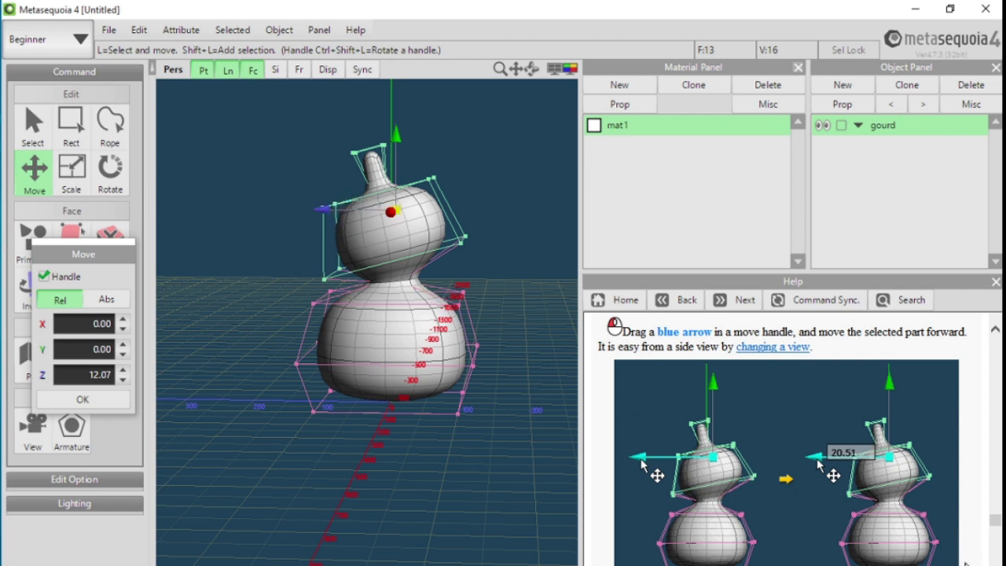
Continue to the tutorial's next instruction and unselect all of the gourd's points.
{"action": "scroll", "coordinate": [953, 534], "scroll_direction": "down", "scroll_amount": 2}
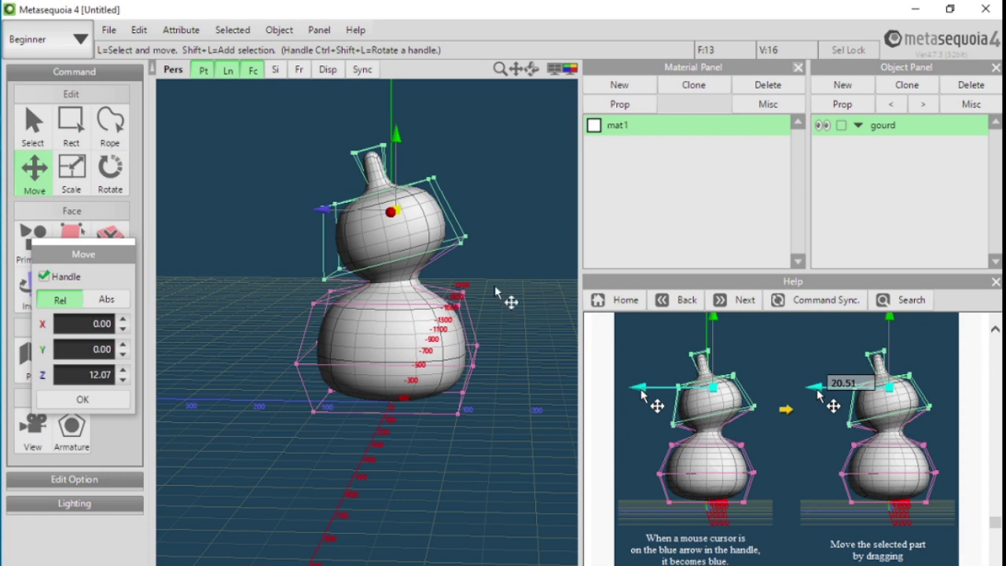
{"action": "scroll", "coordinate": [662, 409], "scroll_direction": "down", "scroll_amount": 7}
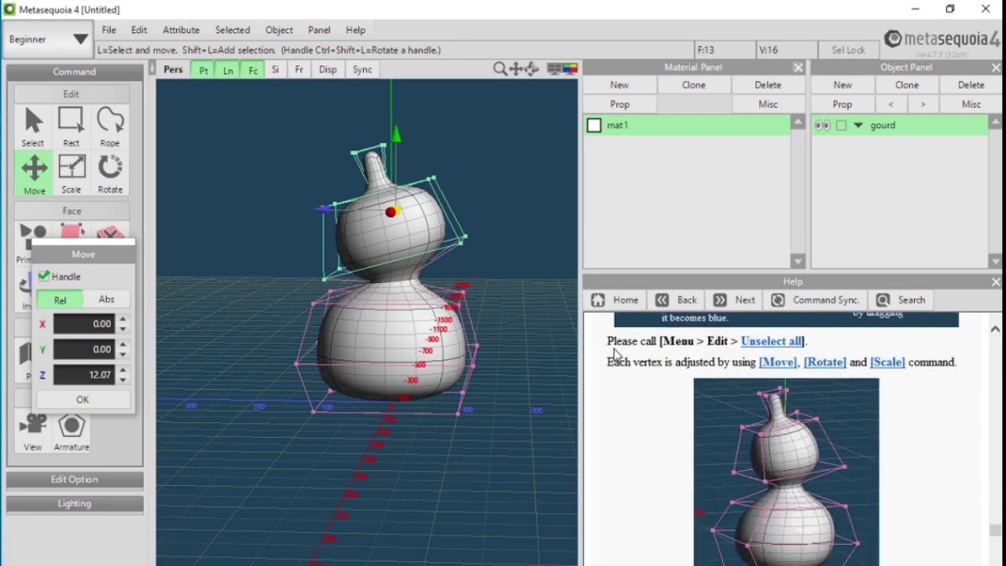
{"action": "left_click_drag", "start_coordinate": [661, 340], "coordinate": [809, 340]}
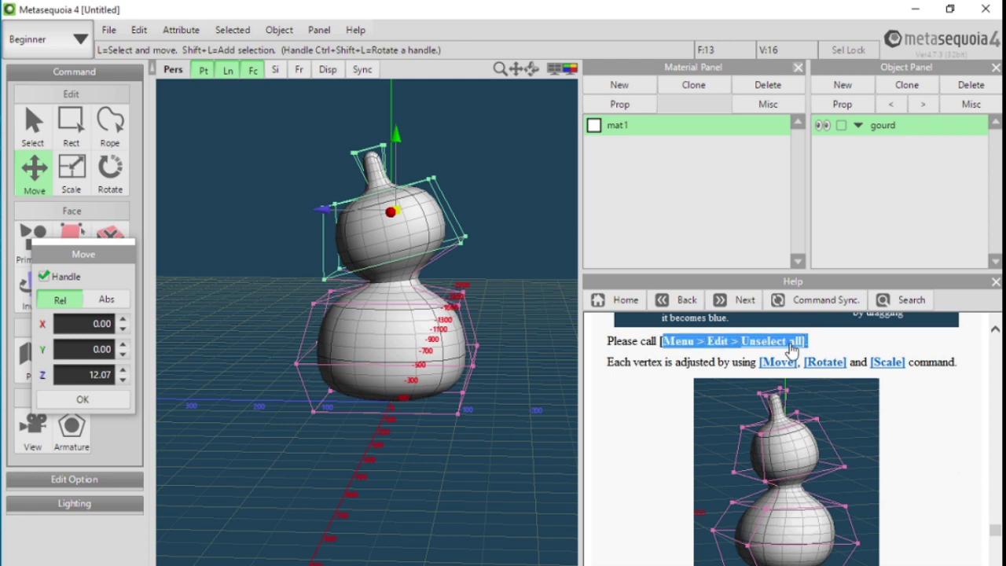
{"action": "left_click", "coordinate": [826, 350]}
{"action": "left_click", "coordinate": [139, 29]}
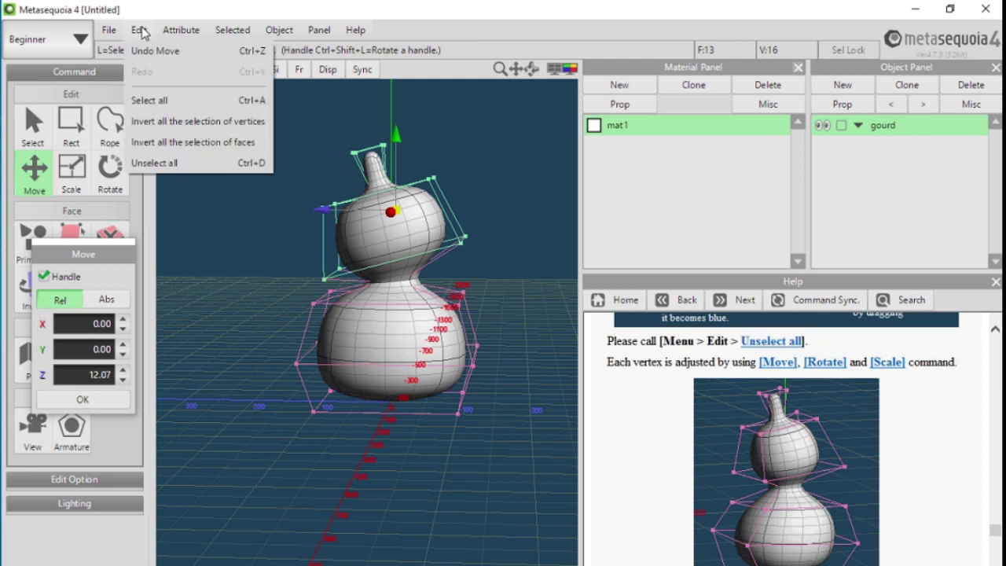
{"action": "left_click", "coordinate": [160, 161]}
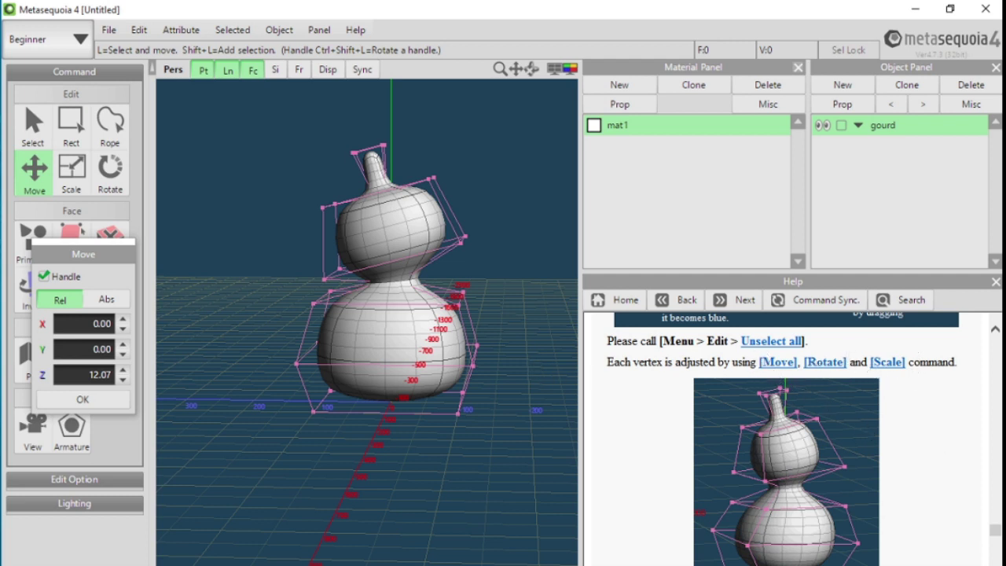
Open the properties of material mat1 and set its color to a golden brown with H 43, S 67 and V 70.
{"action": "scroll", "coordinate": [802, 438], "scroll_direction": "down", "scroll_amount": 4}
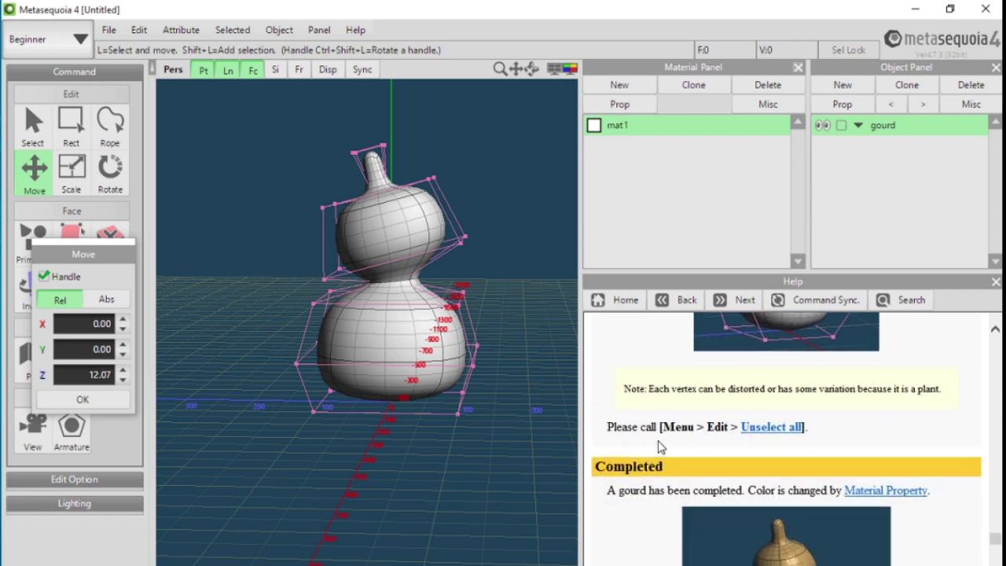
{"action": "scroll", "coordinate": [750, 440], "scroll_direction": "down", "scroll_amount": 3}
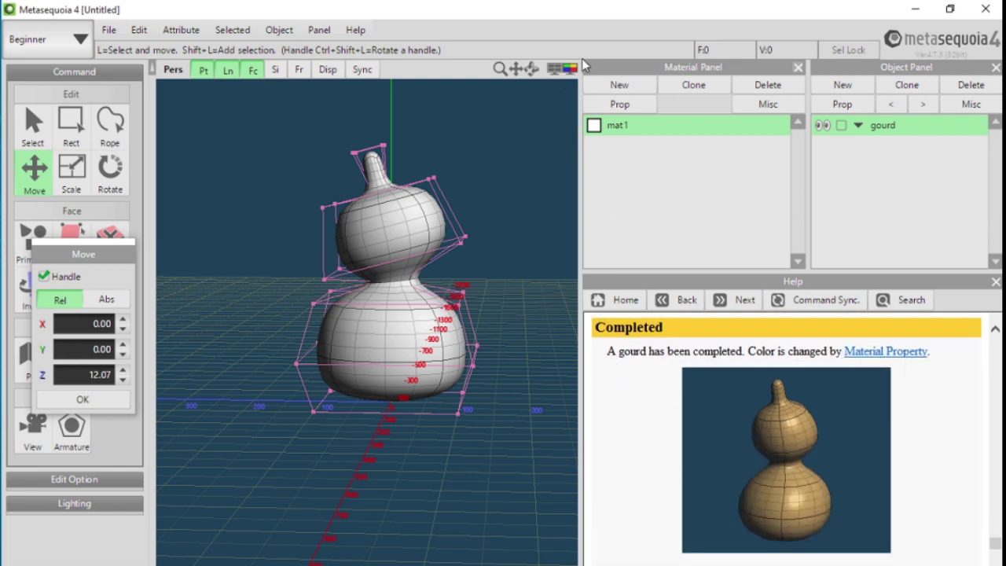
{"action": "left_click", "coordinate": [618, 107]}
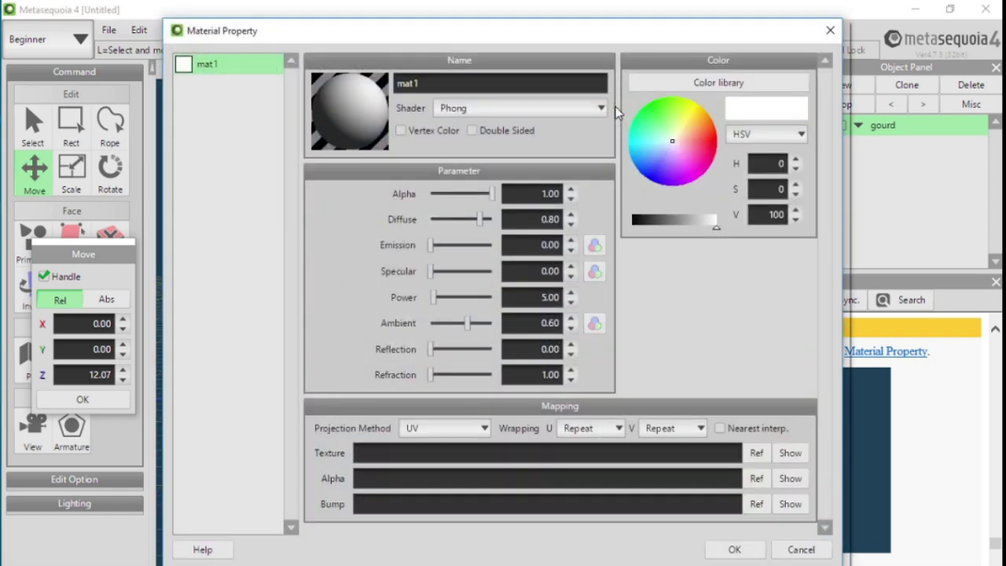
{"action": "mouse_move", "coordinate": [674, 141]}
{"action": "left_mouse_down"}
{"action": "mouse_move", "coordinate": [698, 105]}
{"action": "mouse_move", "coordinate": [693, 121]}
{"action": "left_mouse_up"}
{"action": "left_click_drag", "start_coordinate": [715, 227], "coordinate": [691, 228]}
Set mat1's emission to 0.30, specular to 0.25, power to 15.00 and ambient to 0.85, and apply the material changes.
{"action": "left_click", "coordinate": [531, 245]}
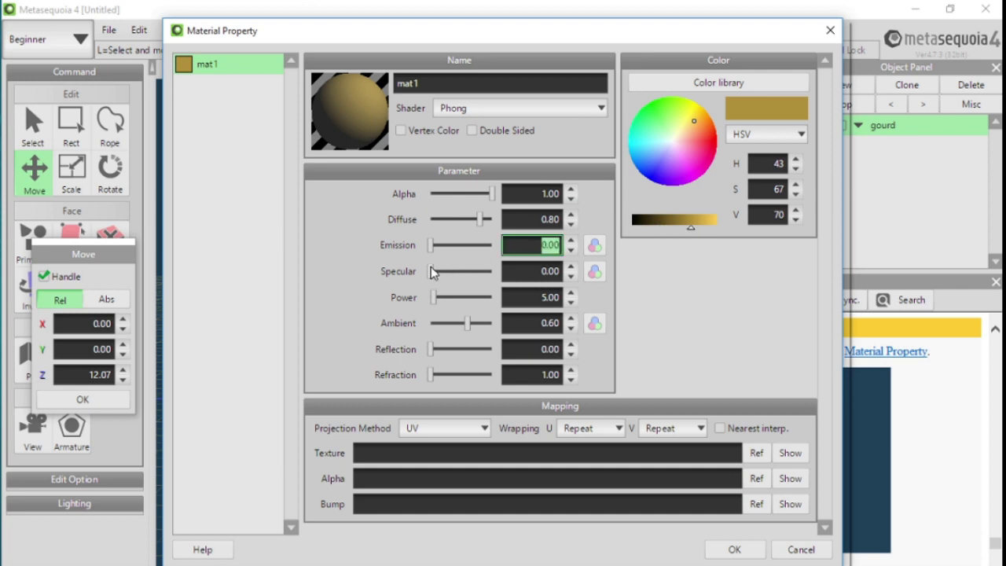
{"action": "left_click_drag", "start_coordinate": [432, 249], "coordinate": [480, 323]}
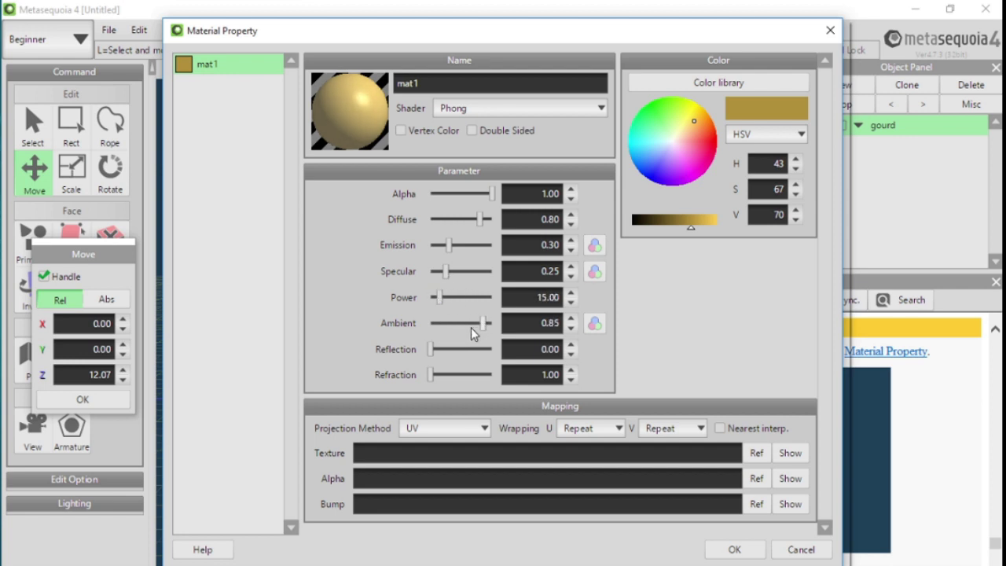
{"action": "left_click", "coordinate": [727, 550]}
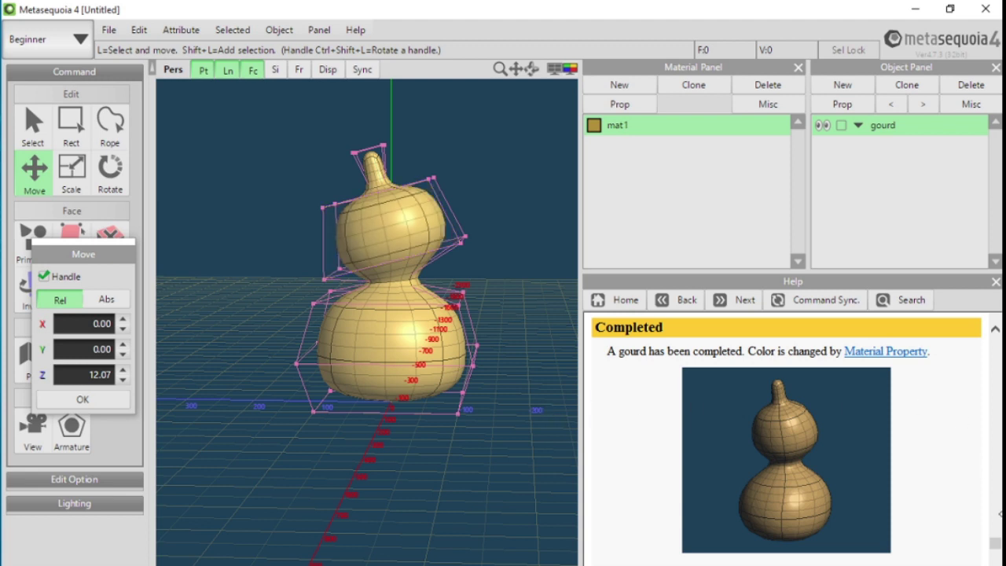
Follow the tutorial's completion instructions and hide the gourd's points and lines, leaving only its faces displayed.
{"action": "scroll", "coordinate": [952, 527], "scroll_direction": "down", "scroll_amount": 2}
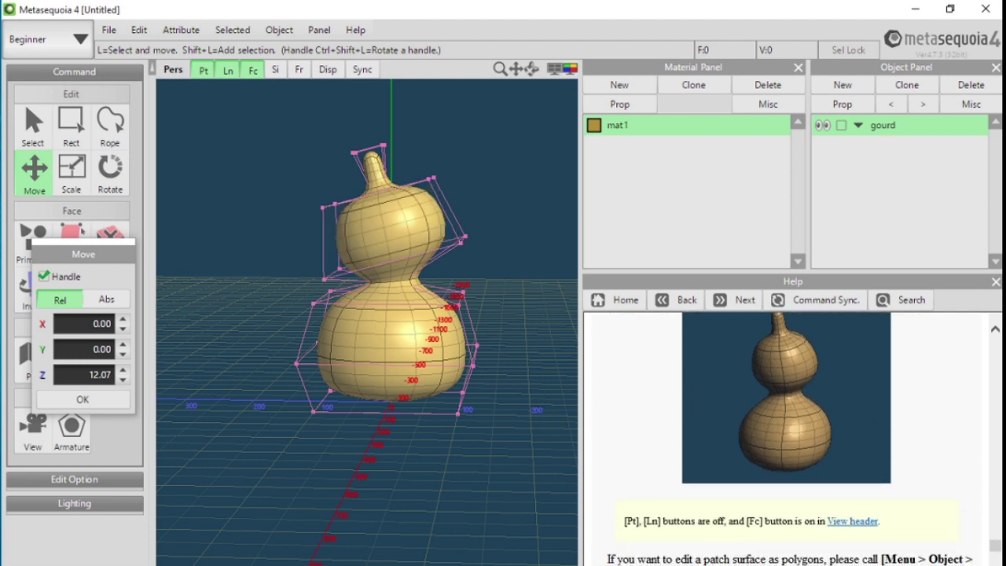
{"action": "left_click", "coordinate": [995, 331]}
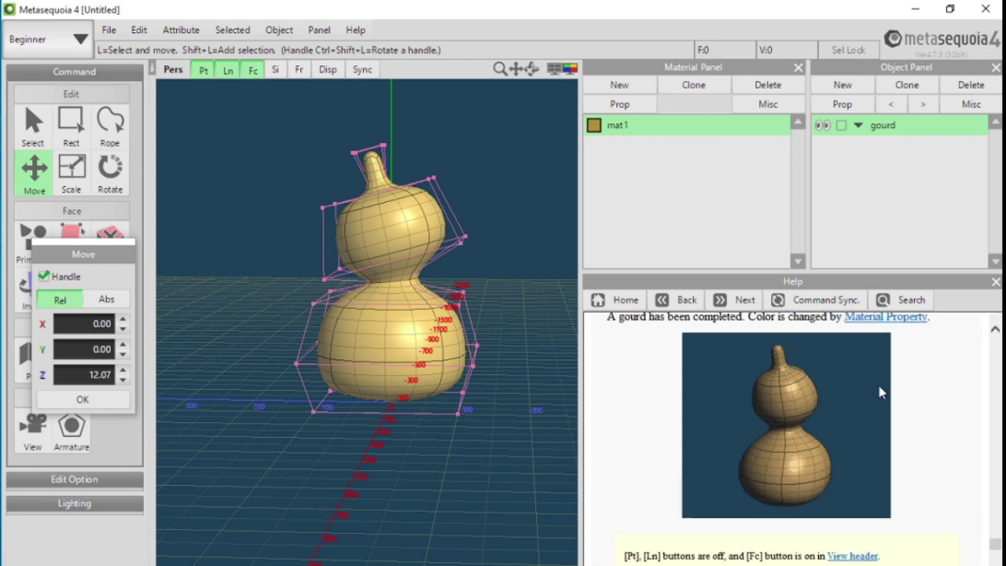
{"action": "left_click", "coordinate": [203, 70]}
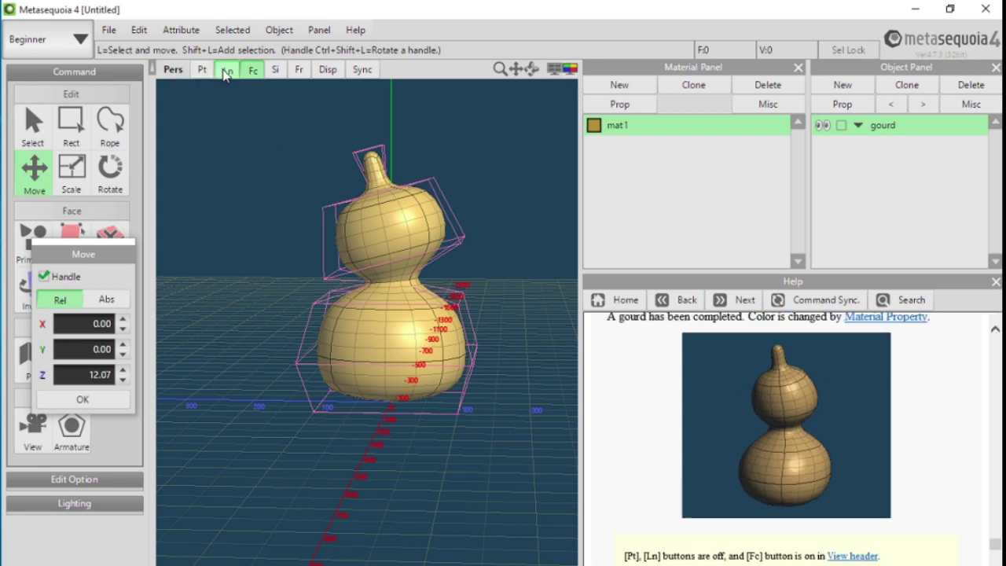
{"action": "left_click", "coordinate": [226, 70]}
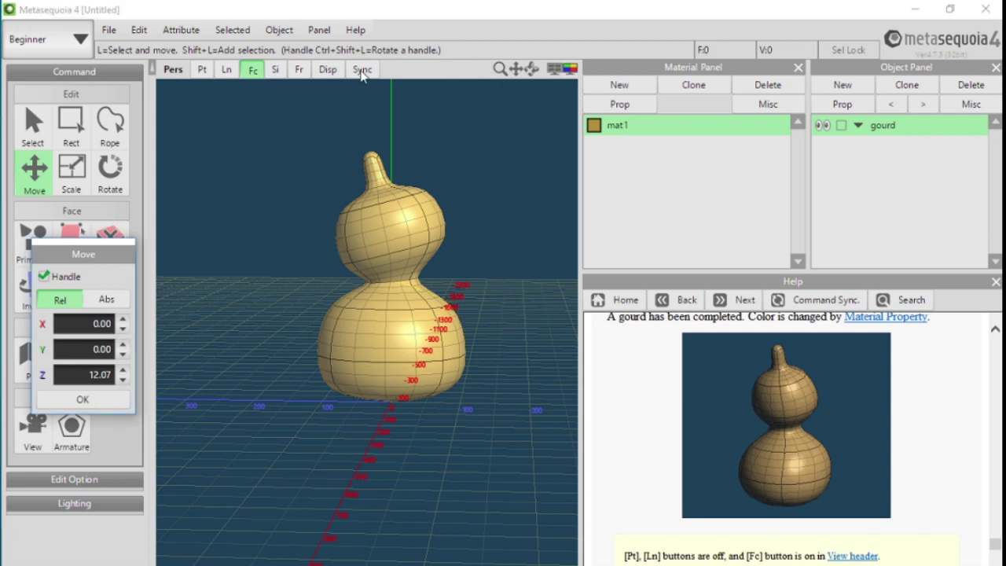
Turn off the ZX plane, scale, axes, symmetry plane and background image in the perspective view's display options.
{"action": "left_click", "coordinate": [326, 70]}
{"action": "left_click", "coordinate": [348, 130]}
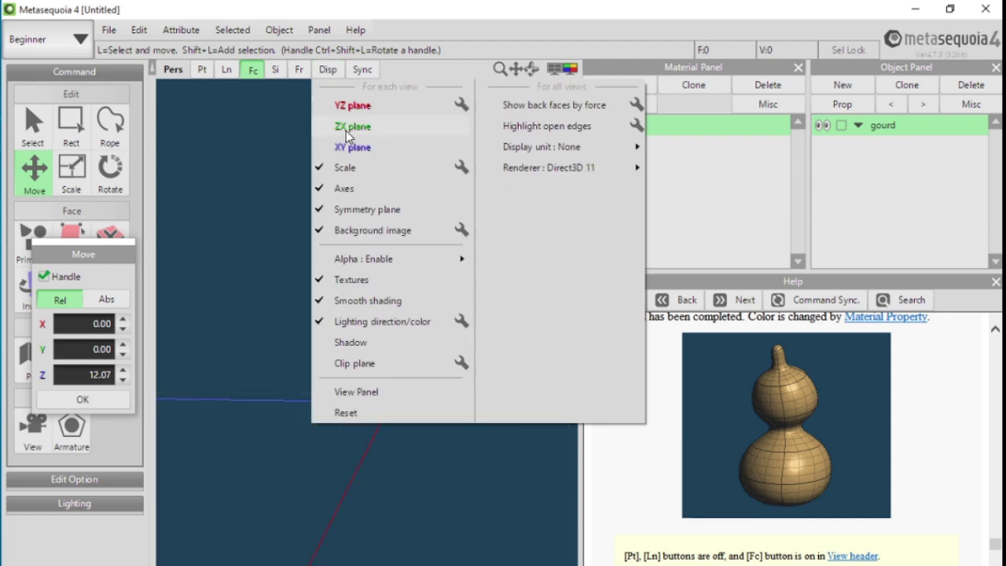
{"action": "left_click", "coordinate": [349, 173]}
{"action": "left_click", "coordinate": [350, 190]}
{"action": "left_click", "coordinate": [358, 211]}
{"action": "left_click", "coordinate": [362, 232]}
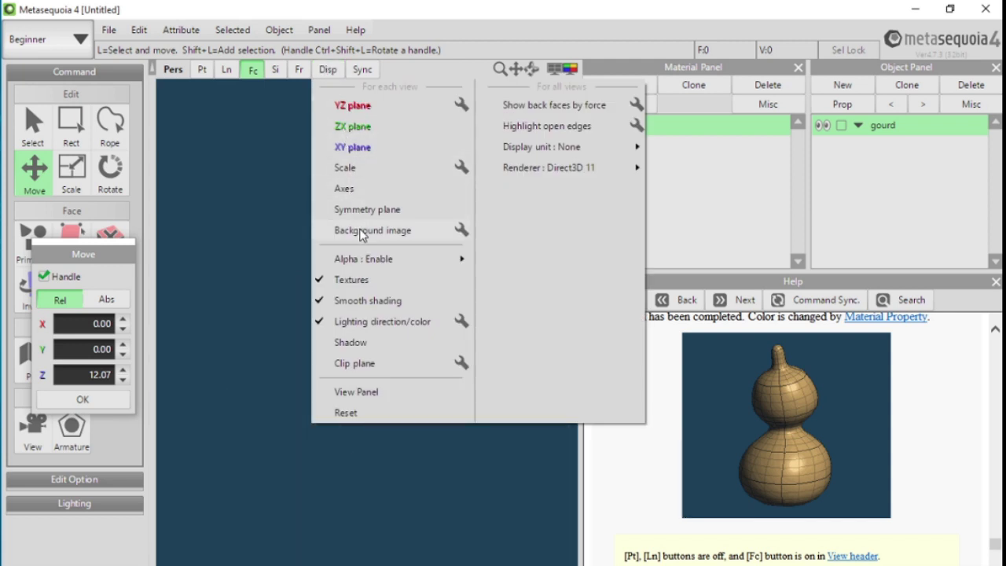
{"action": "left_click", "coordinate": [261, 314]}
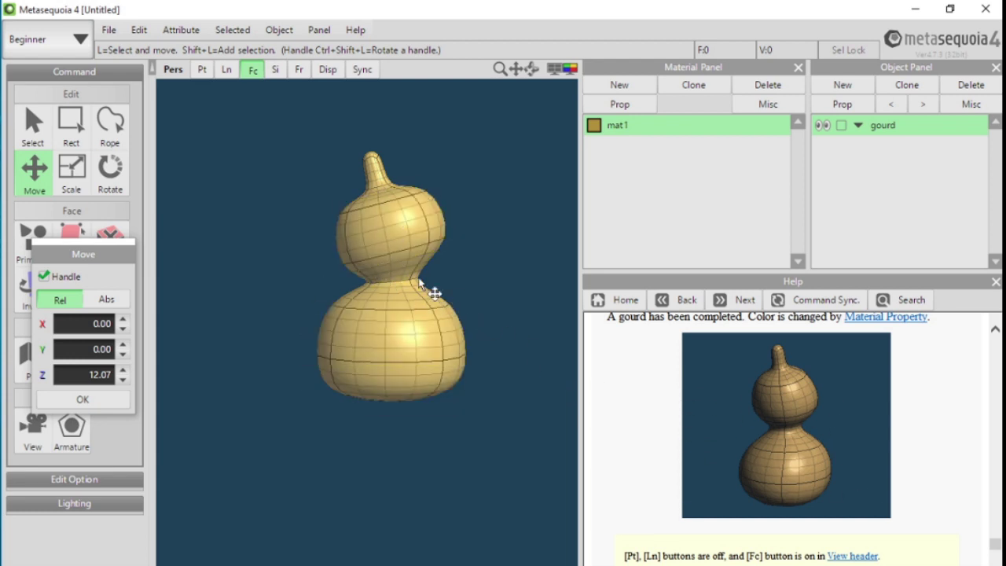
{"action": "mouse_move", "coordinate": [525, 82]}
{"action": "left_mouse_down"}
{"action": "mouse_move", "coordinate": [529, 129]}
{"action": "mouse_move", "coordinate": [531, 70]}
{"action": "left_mouse_up"}
Continue to the tutorial's freezing instruction and show the gourd's points and lines again.
{"action": "scroll", "coordinate": [998, 560], "scroll_direction": "down", "scroll_amount": 5}
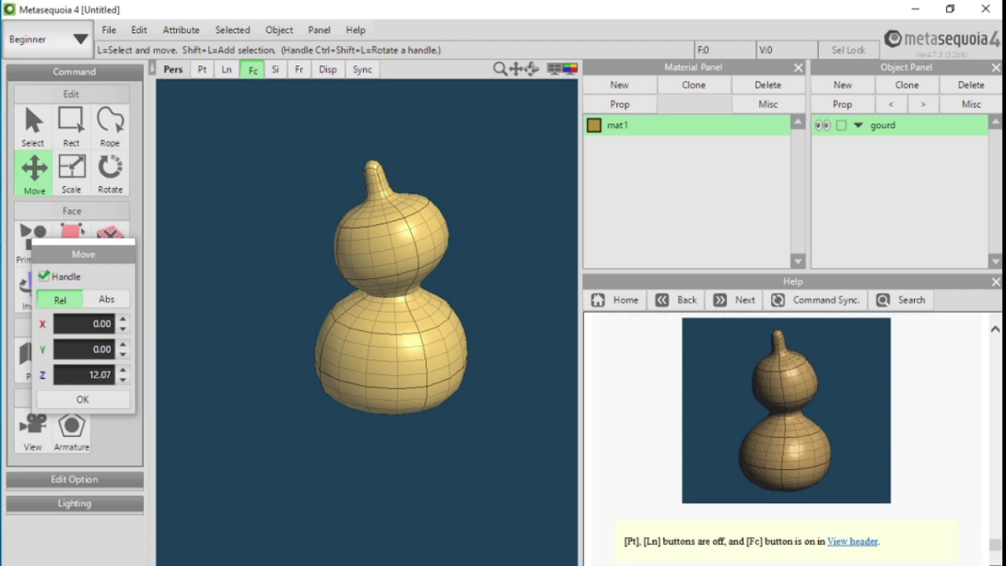
{"action": "scroll", "coordinate": [994, 550], "scroll_direction": "down", "scroll_amount": 1}
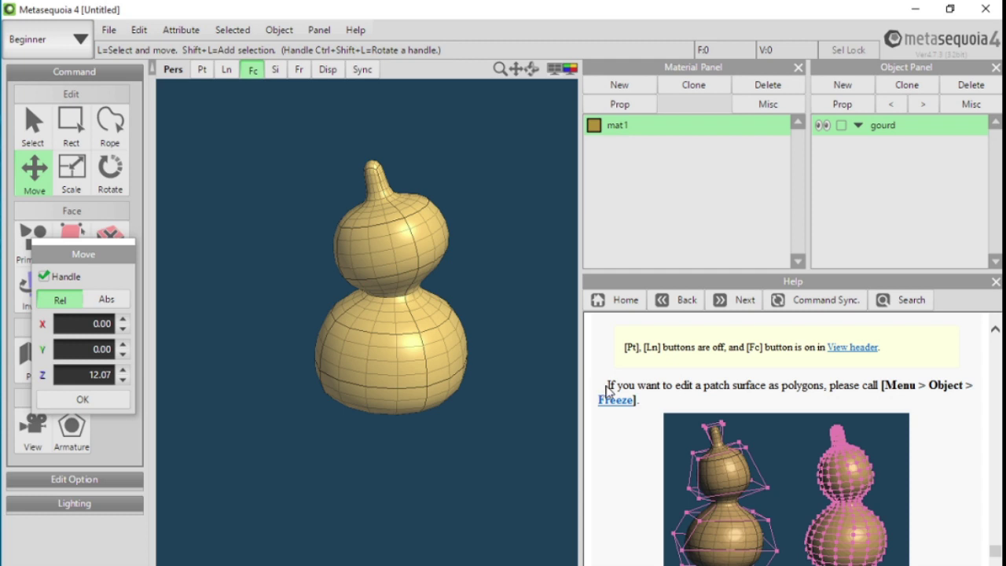
{"action": "left_click_drag", "start_coordinate": [609, 385], "coordinate": [944, 399]}
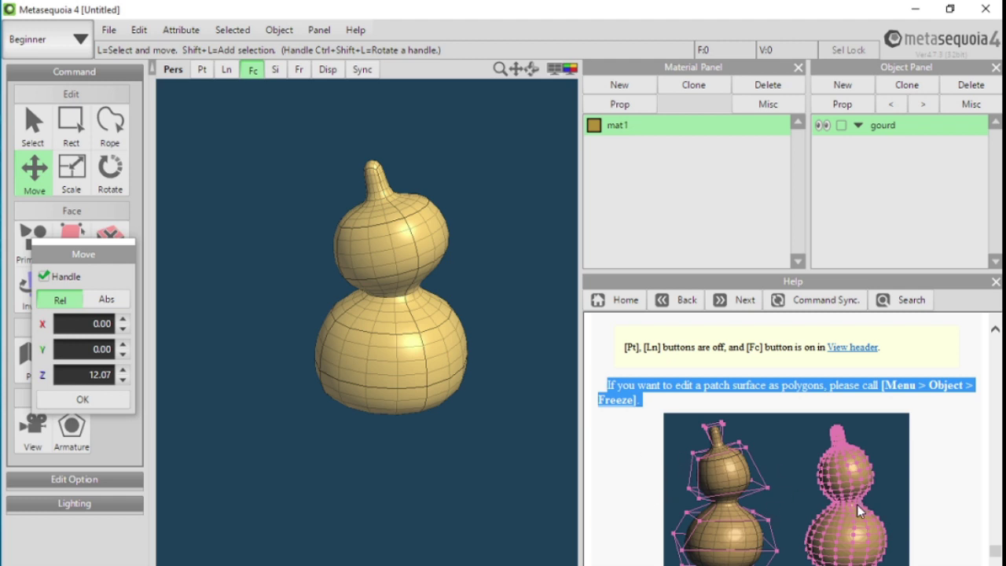
{"action": "left_click", "coordinate": [205, 70]}
{"action": "left_click", "coordinate": [226, 70]}
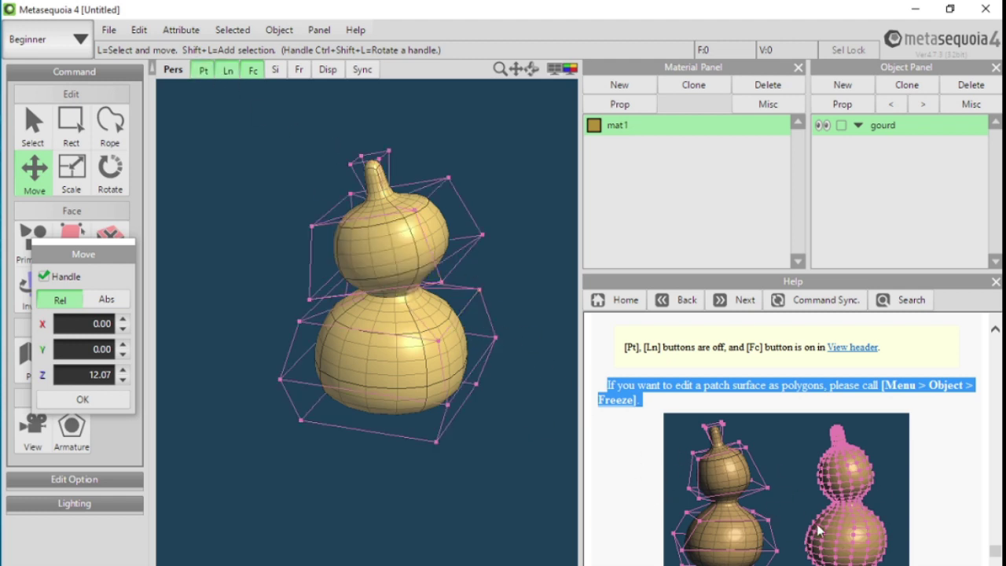
Freeze the gourd's Patch attribute to convert its surface into editable polygons within the same object.
{"action": "scroll", "coordinate": [986, 552], "scroll_direction": "down", "scroll_amount": 3}
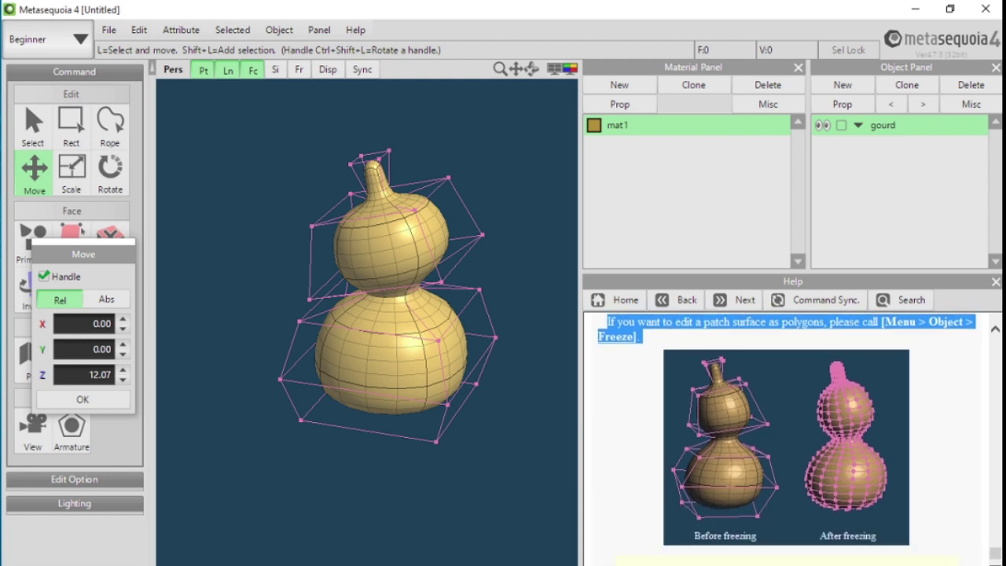
{"action": "scroll", "coordinate": [995, 334], "scroll_direction": "up", "scroll_amount": 1}
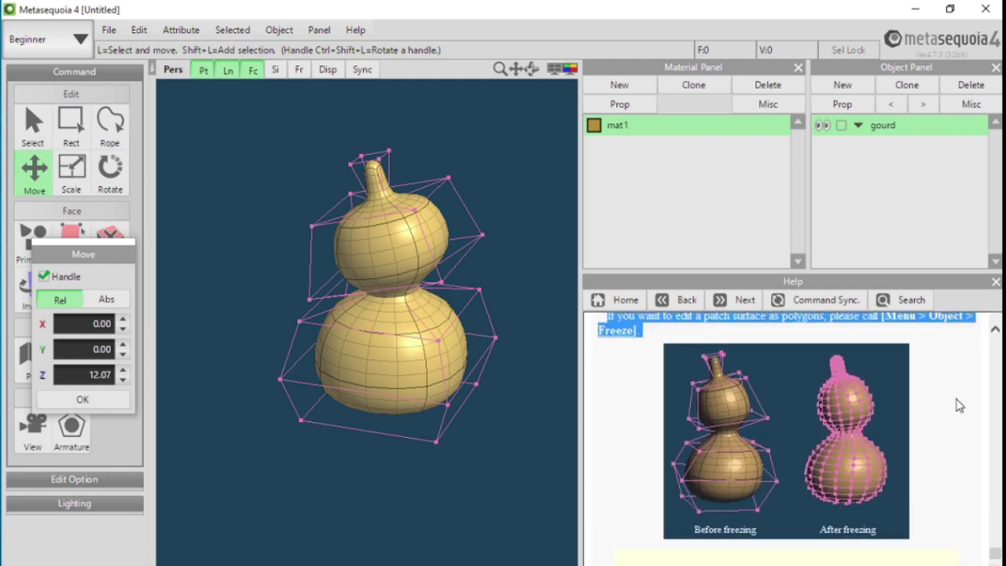
{"action": "scroll", "coordinate": [997, 337], "scroll_direction": "up", "scroll_amount": 1}
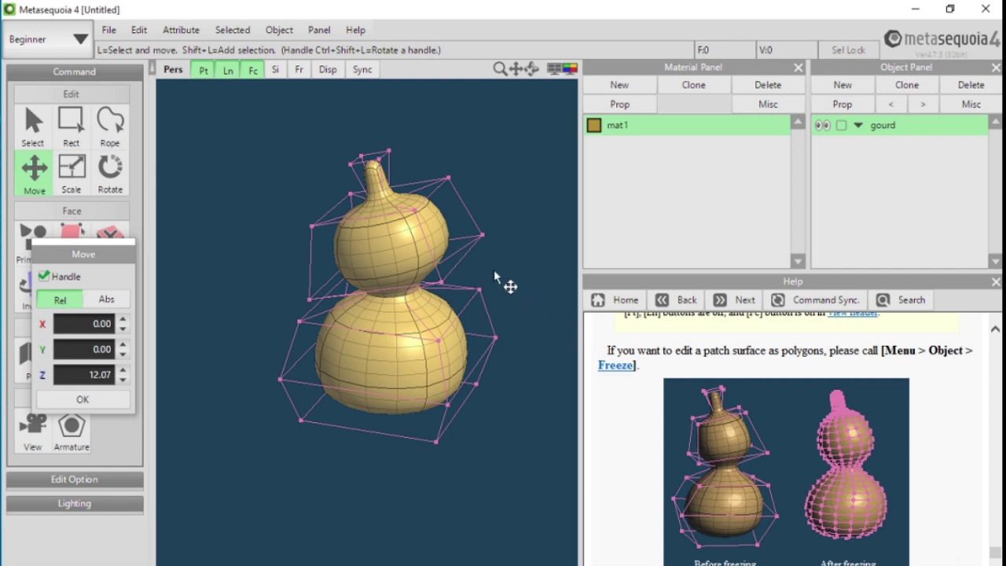
{"action": "left_click", "coordinate": [285, 33]}
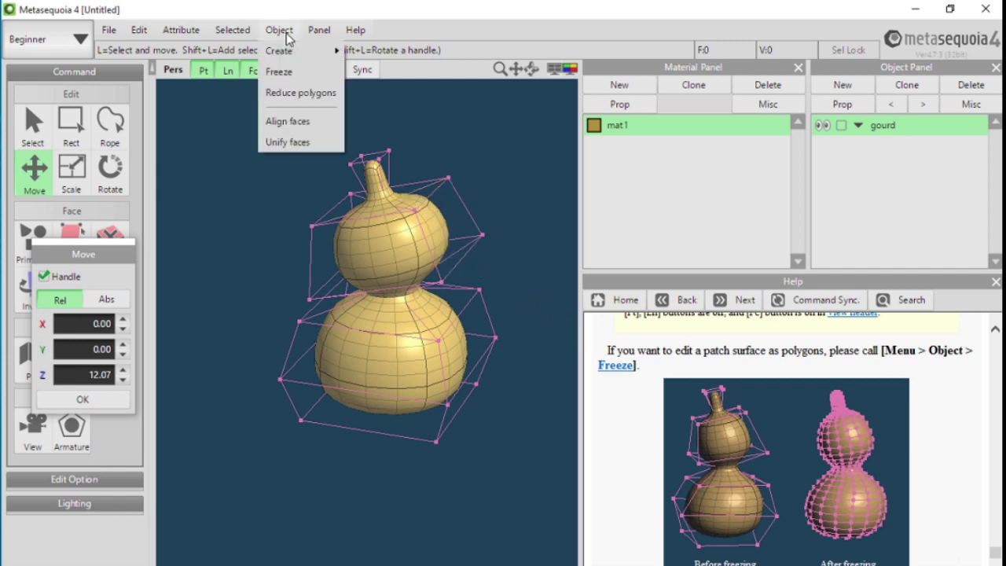
{"action": "left_click", "coordinate": [288, 76]}
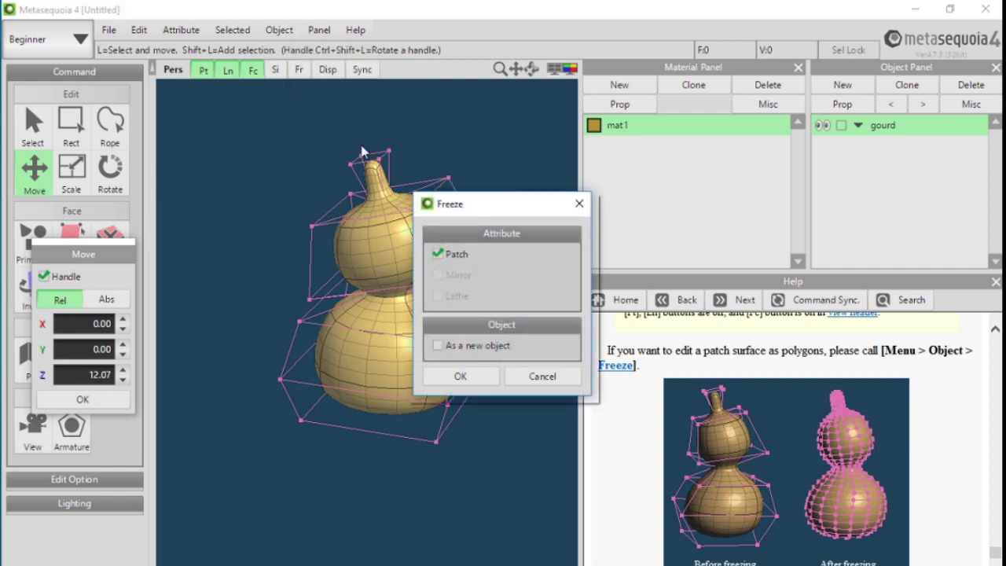
{"action": "left_click", "coordinate": [462, 378]}
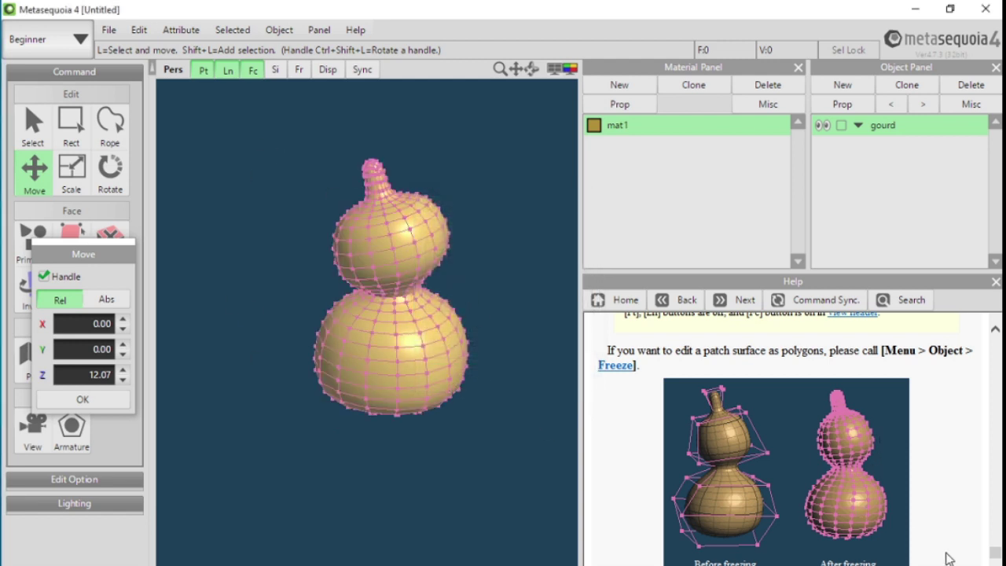
Read the tutorial's final note on saving patch objects in formats other than .mqo.
{"action": "scroll", "coordinate": [909, 561], "scroll_direction": "down", "scroll_amount": 3}
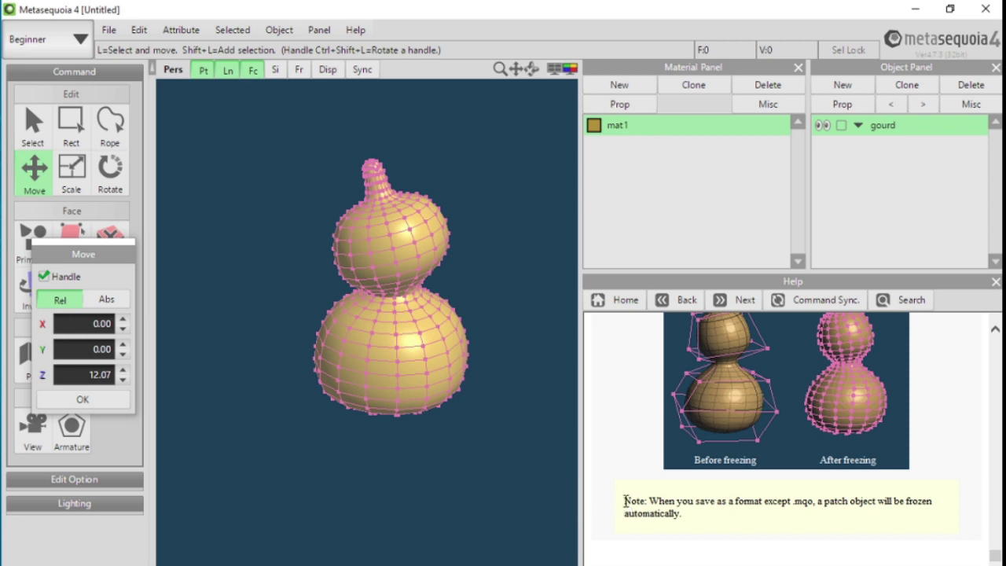
{"action": "left_click_drag", "start_coordinate": [625, 500], "coordinate": [663, 509]}
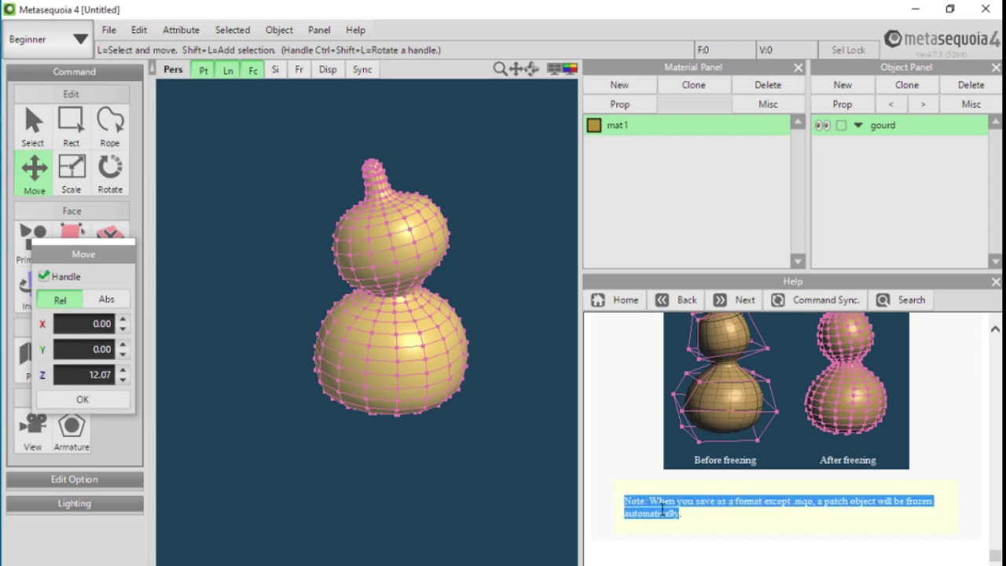
{"action": "left_click", "coordinate": [945, 437]}
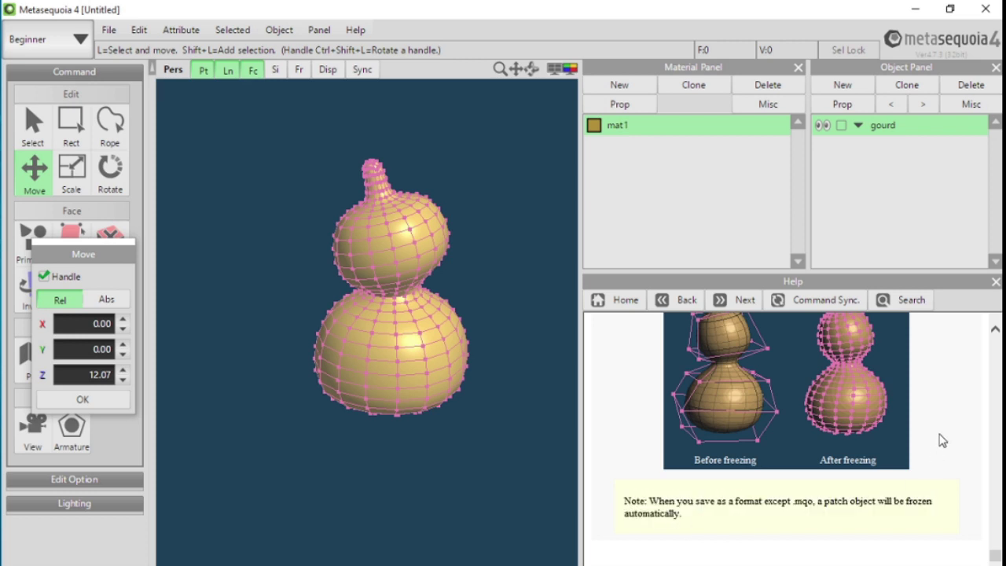
{"action": "left_click", "coordinate": [994, 330]}
{"action": "left_click", "coordinate": [994, 330]}
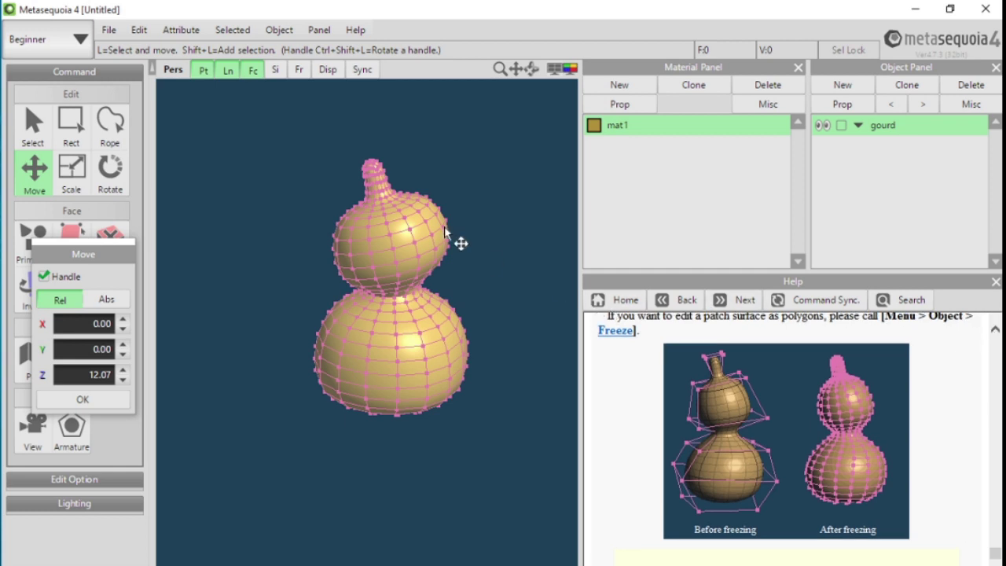
Hide the frozen gourd's points and lines to show only its smooth shaded surface.
{"action": "left_click", "coordinate": [202, 71]}
{"action": "left_click", "coordinate": [227, 70]}
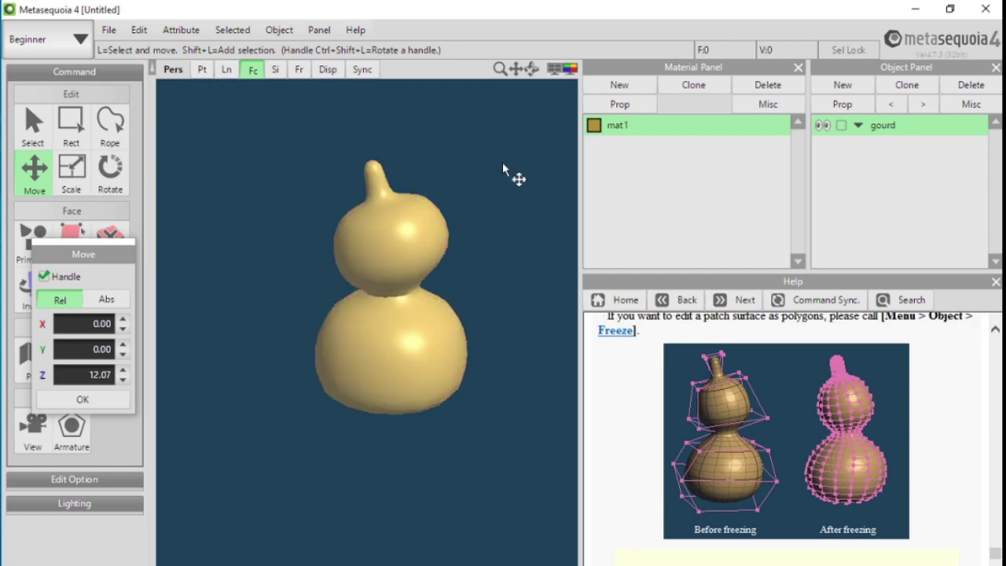
{"action": "left_click_drag", "start_coordinate": [516, 69], "coordinate": [468, 71]}
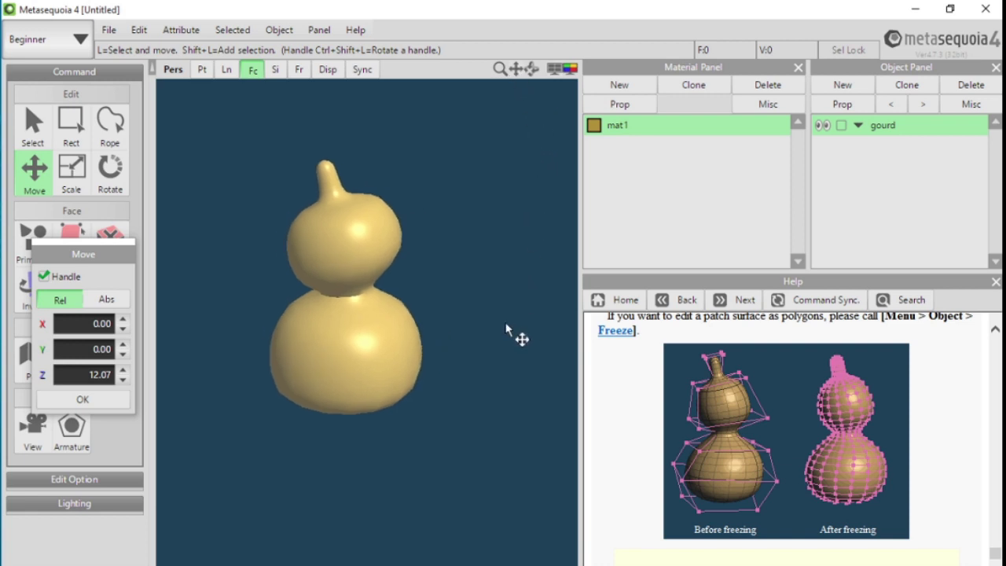